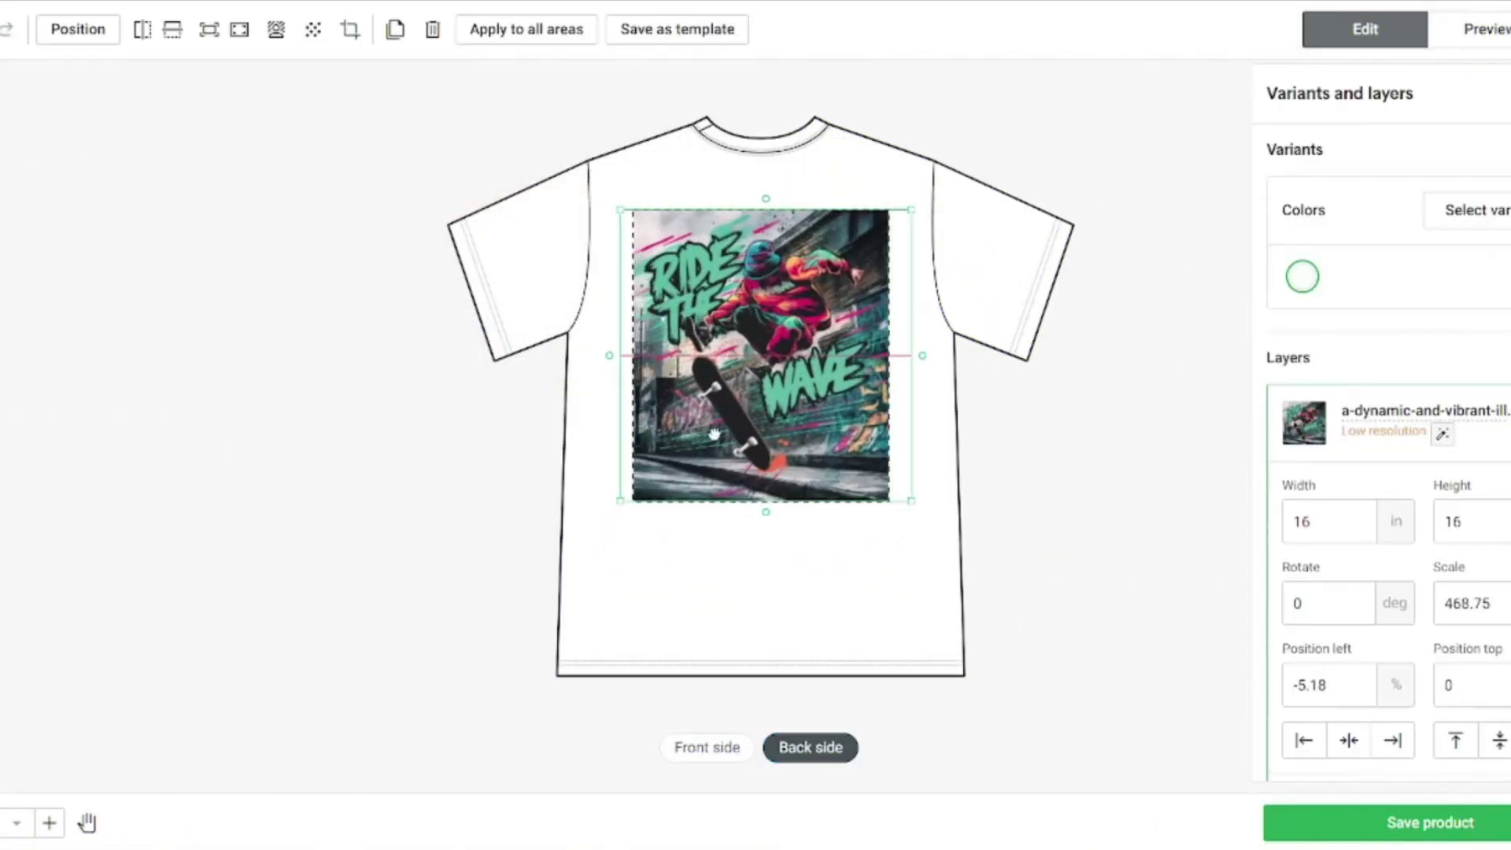
click(1479, 209)
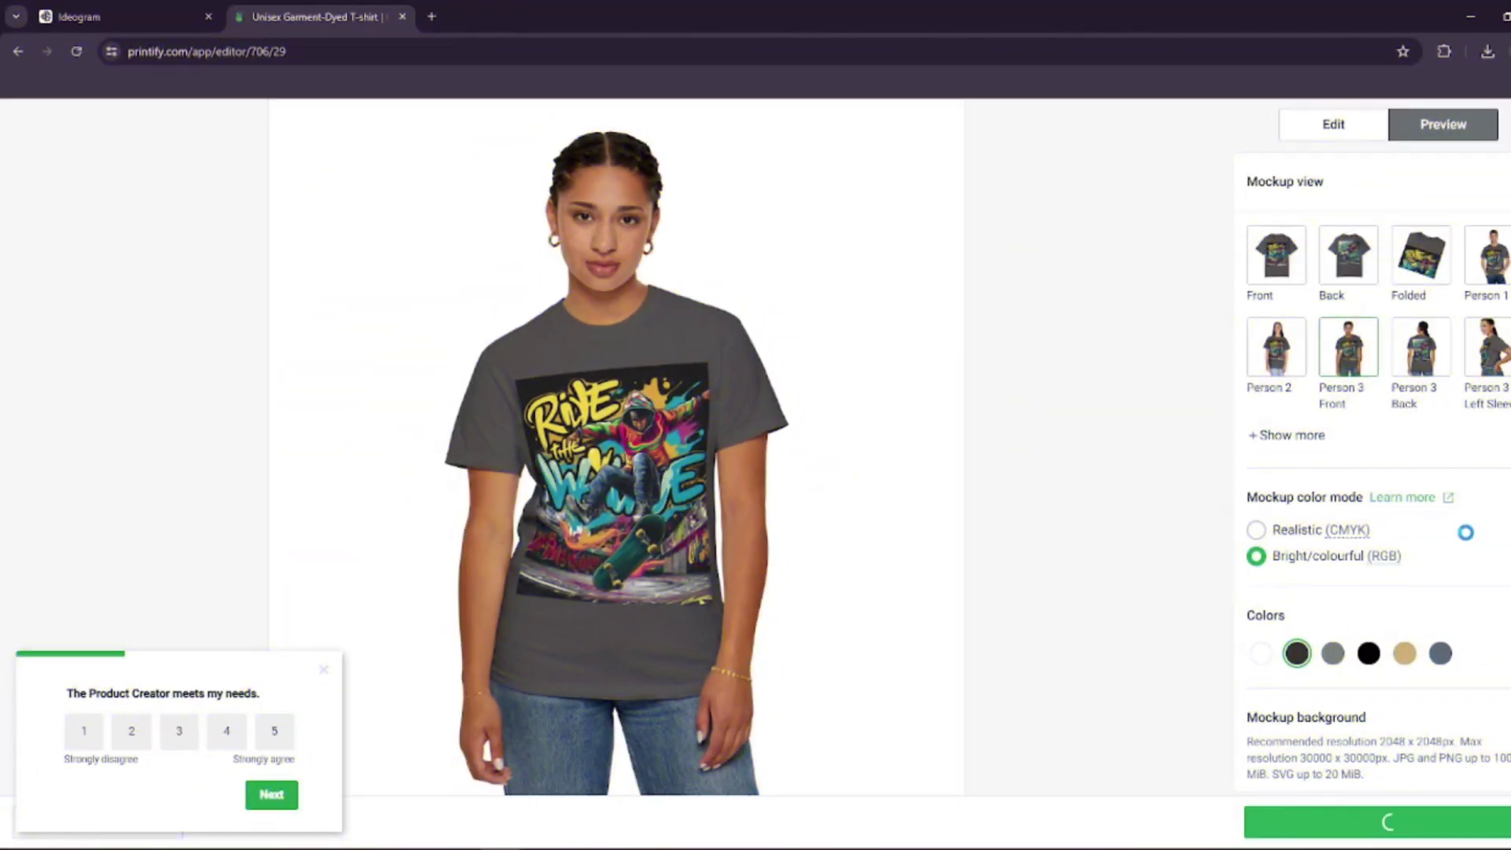
scroll(422, 506, down, 4)
scroll(877, 543, up, 4)
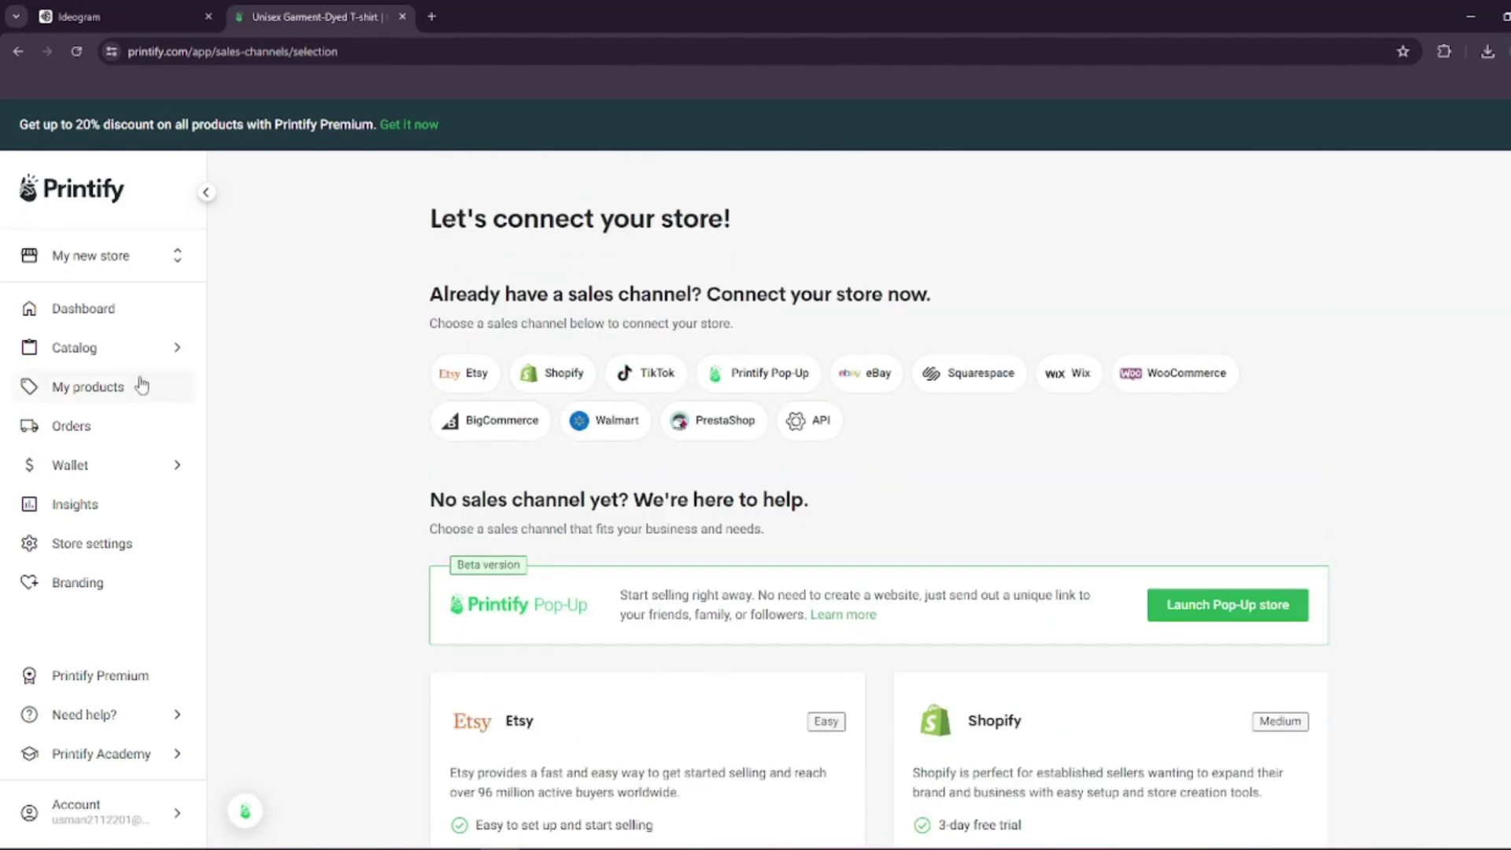
drag(667, 535, 947, 604)
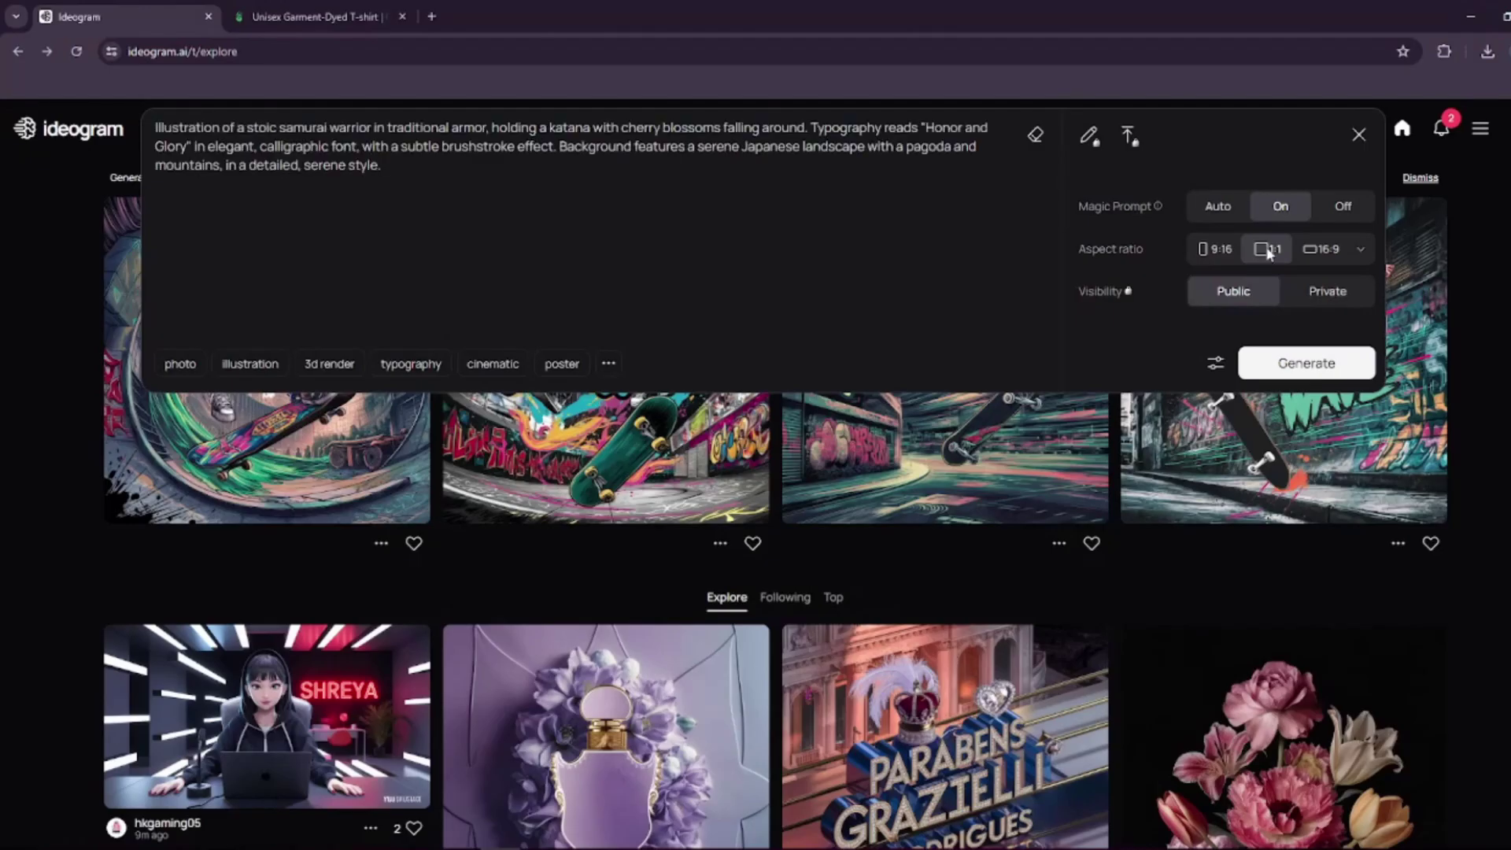
click(243, 361)
click(411, 360)
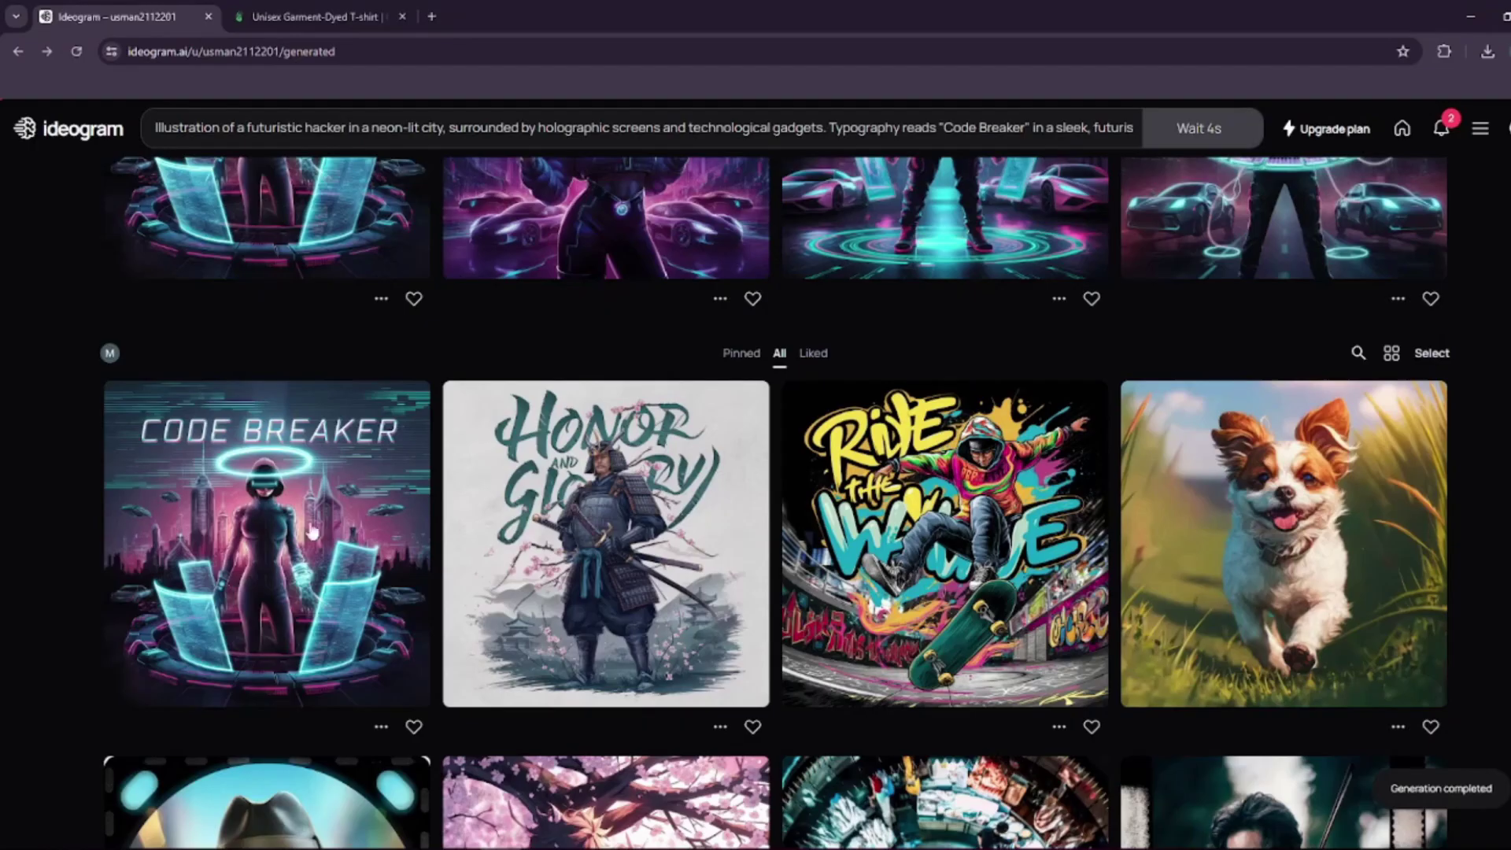
click(501, 498)
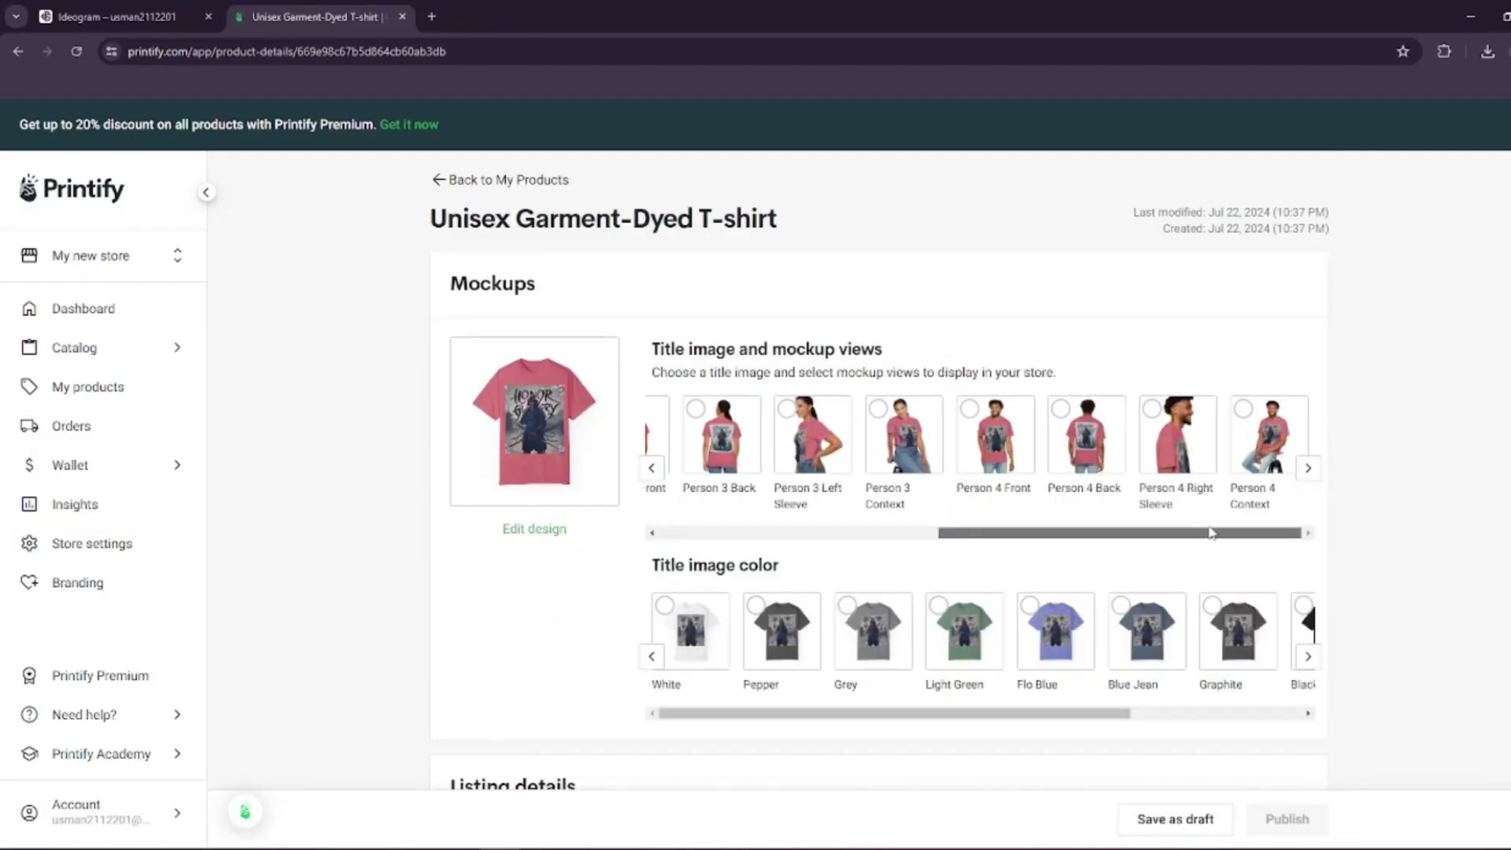
scroll(479, 485, down, 10)
drag(623, 351, 502, 351)
scroll(866, 488, down, 5)
scroll(551, 472, down, 10)
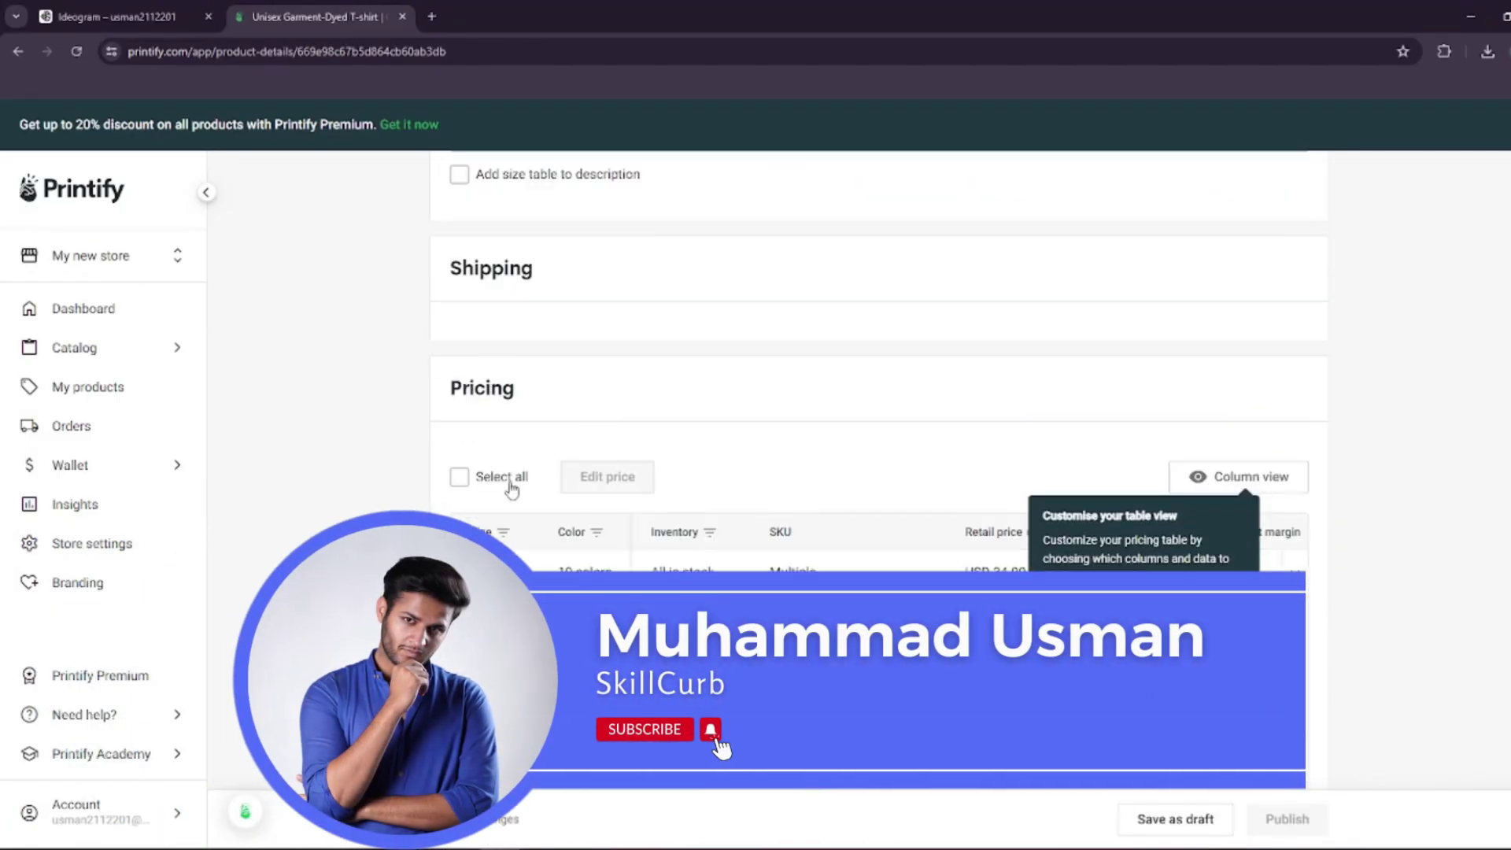
click(479, 408)
click(480, 451)
click(479, 499)
scroll(479, 472, down, 3)
click(479, 304)
click(479, 351)
scroll(420, 488, down, 2)
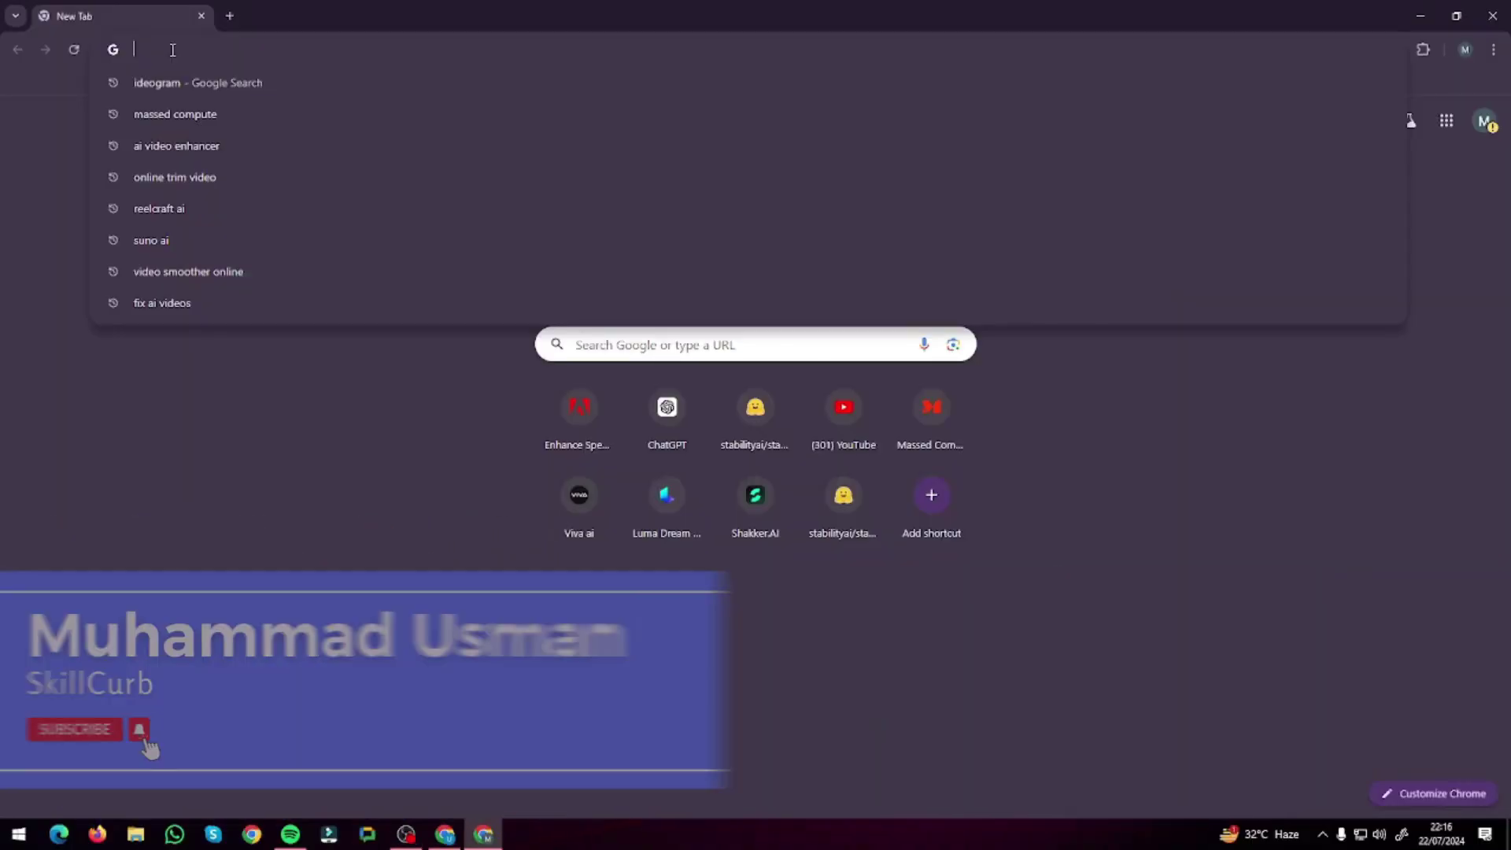
Open the Ideogram site through a Google search for "ideogram" and sign in with the Google account
click(192, 83)
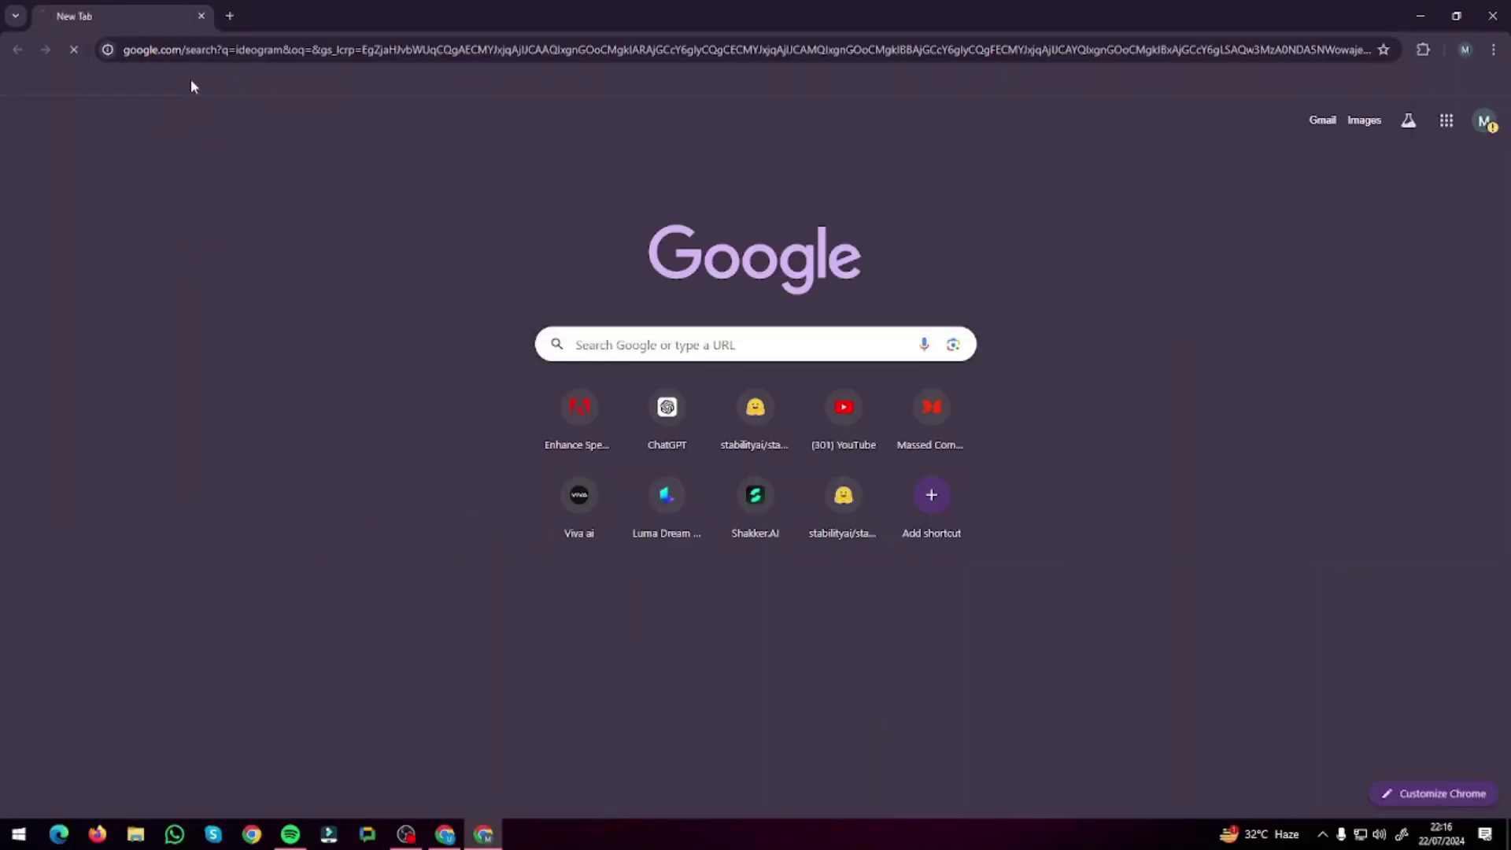
click(234, 273)
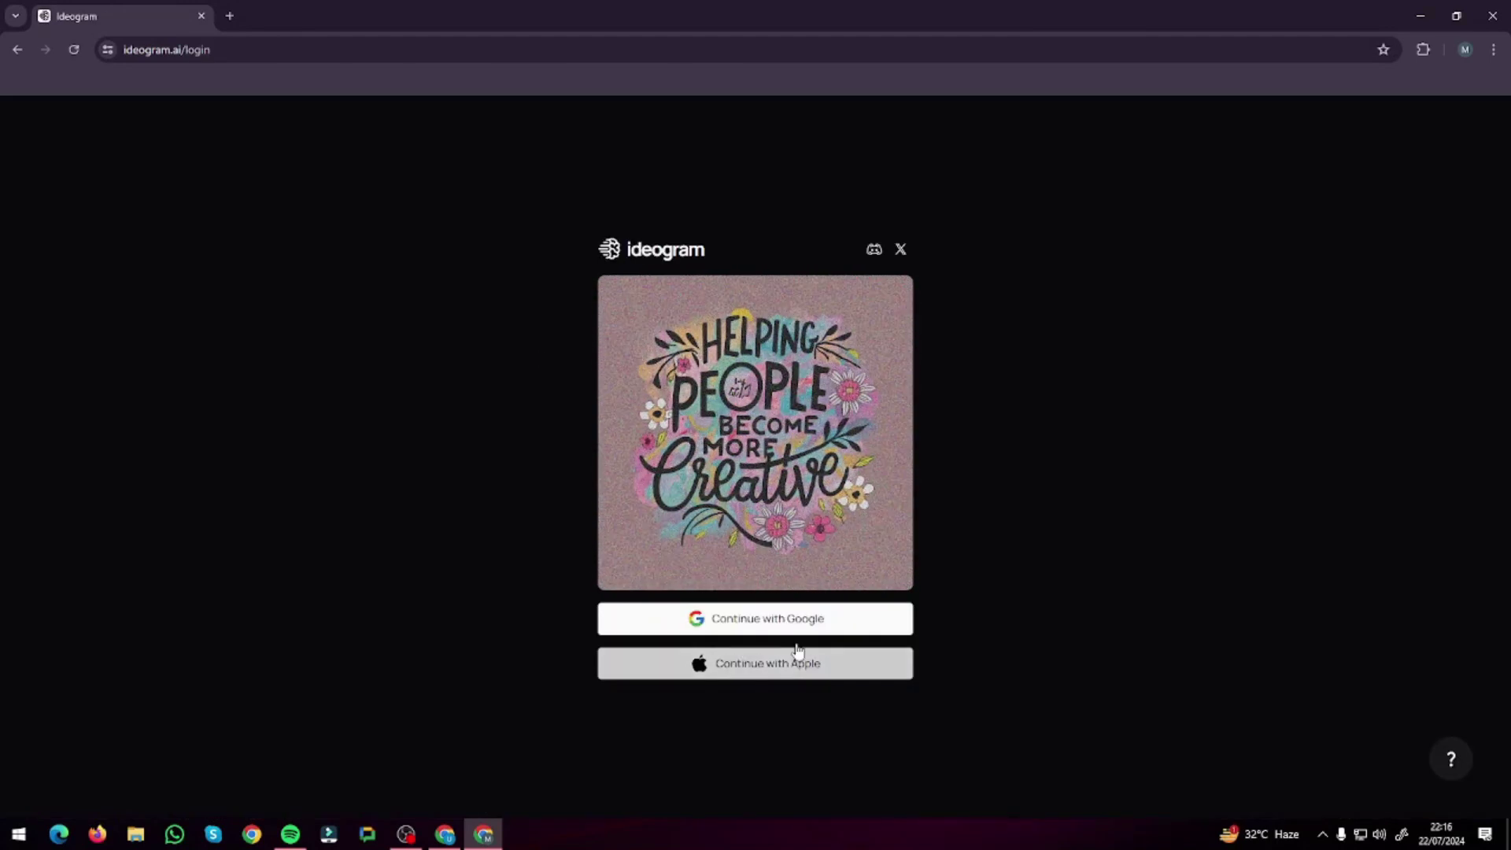
click(771, 612)
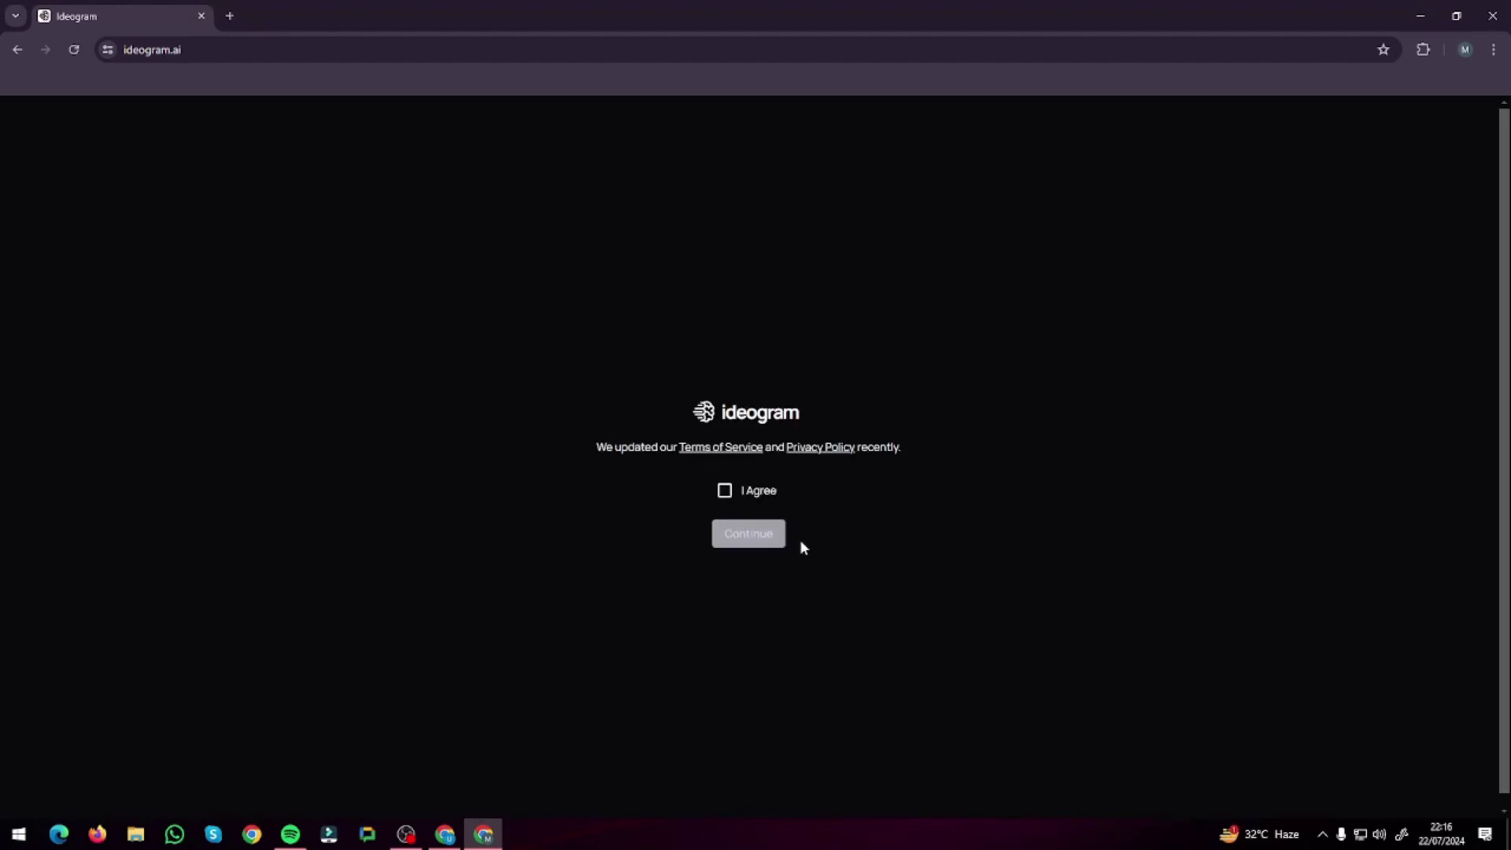
Agree to Ideogram's updated Terms of Service and Privacy Policy and dismiss the Upscale announcement
click(724, 491)
click(731, 535)
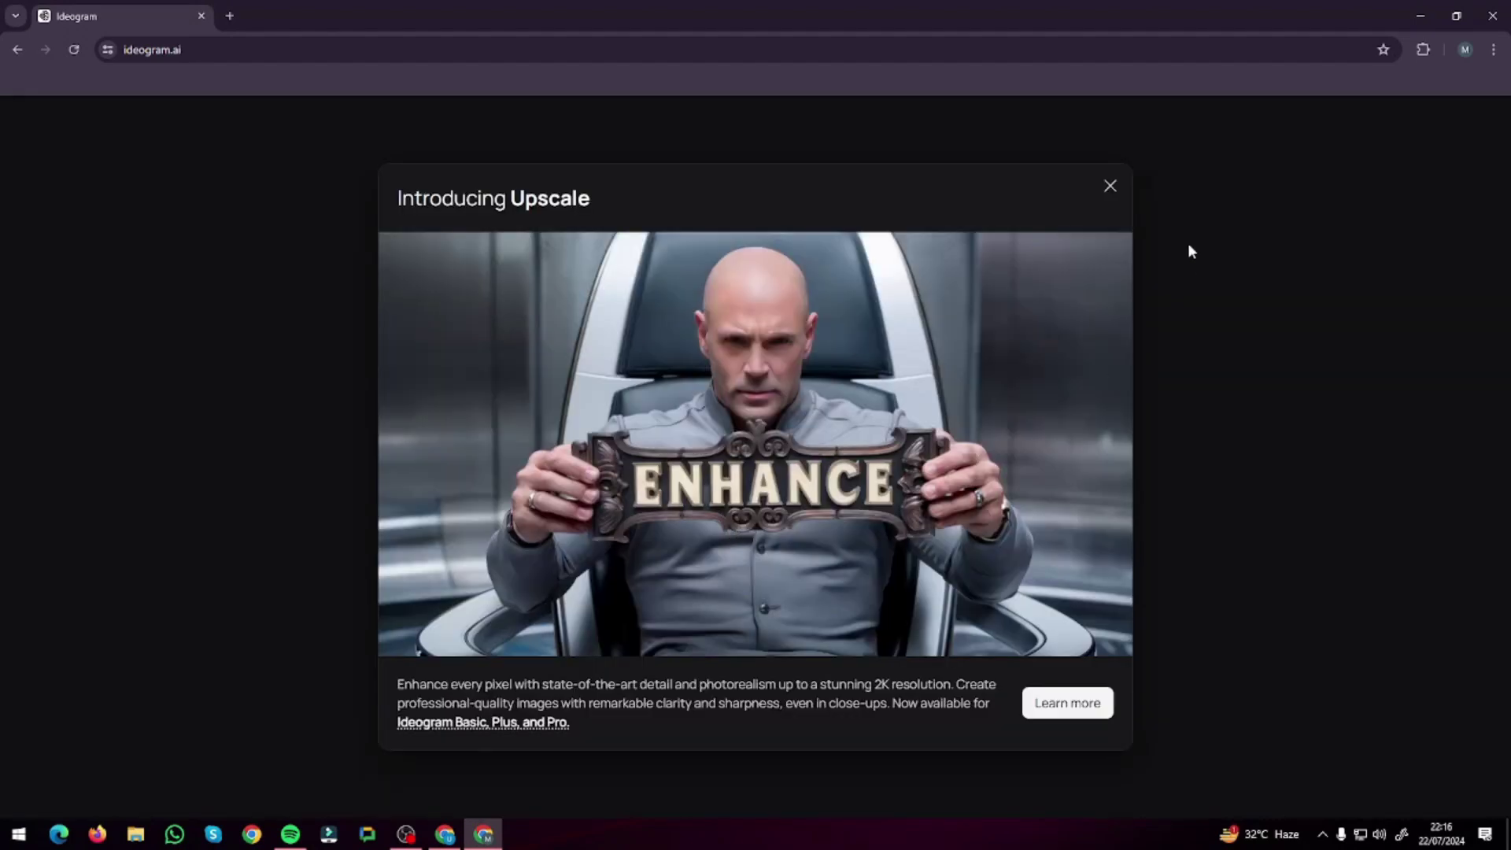
click(1113, 192)
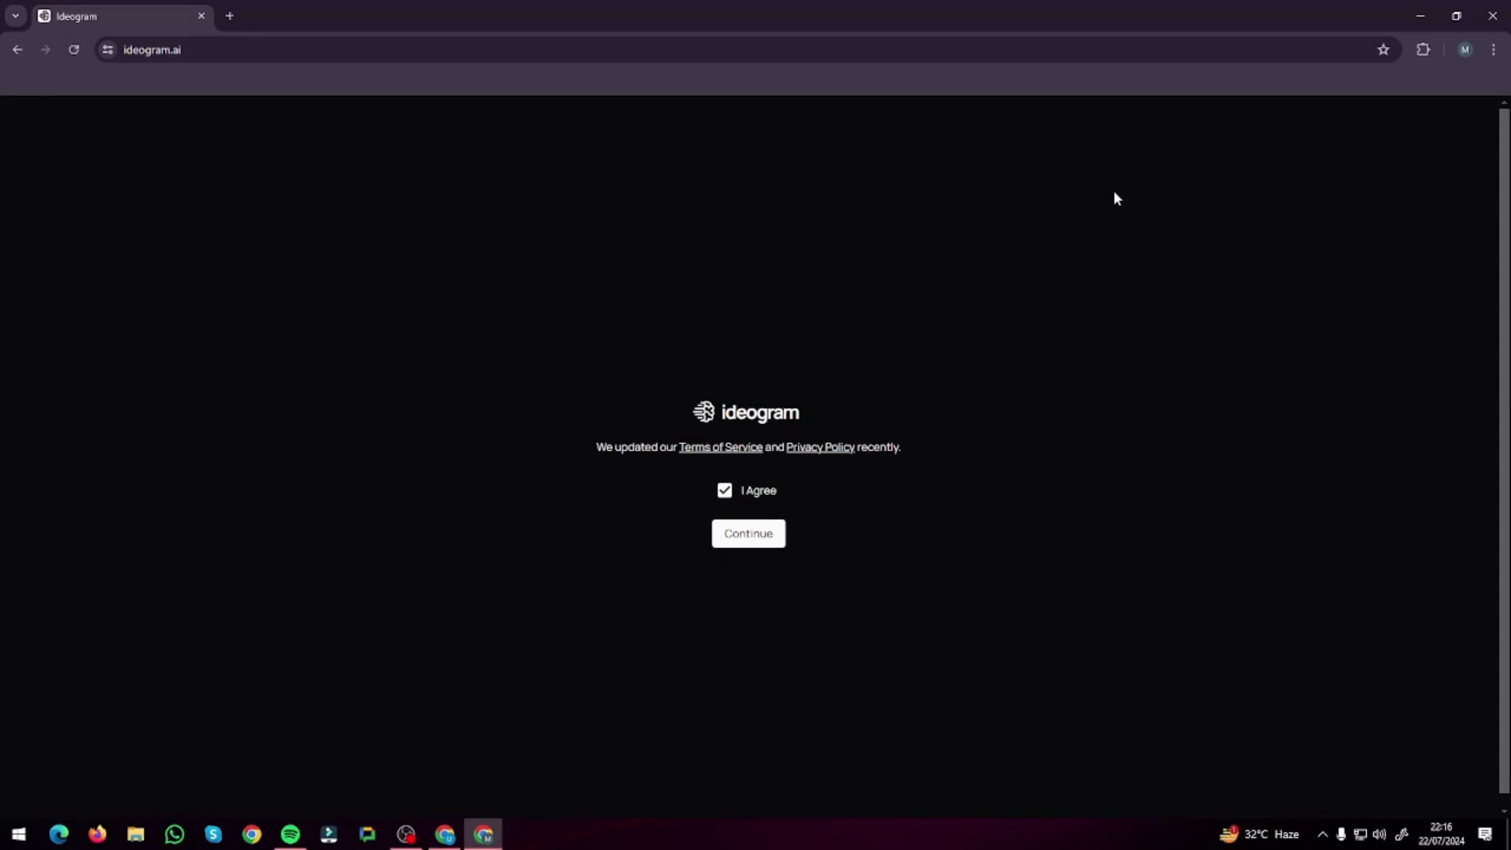
click(755, 554)
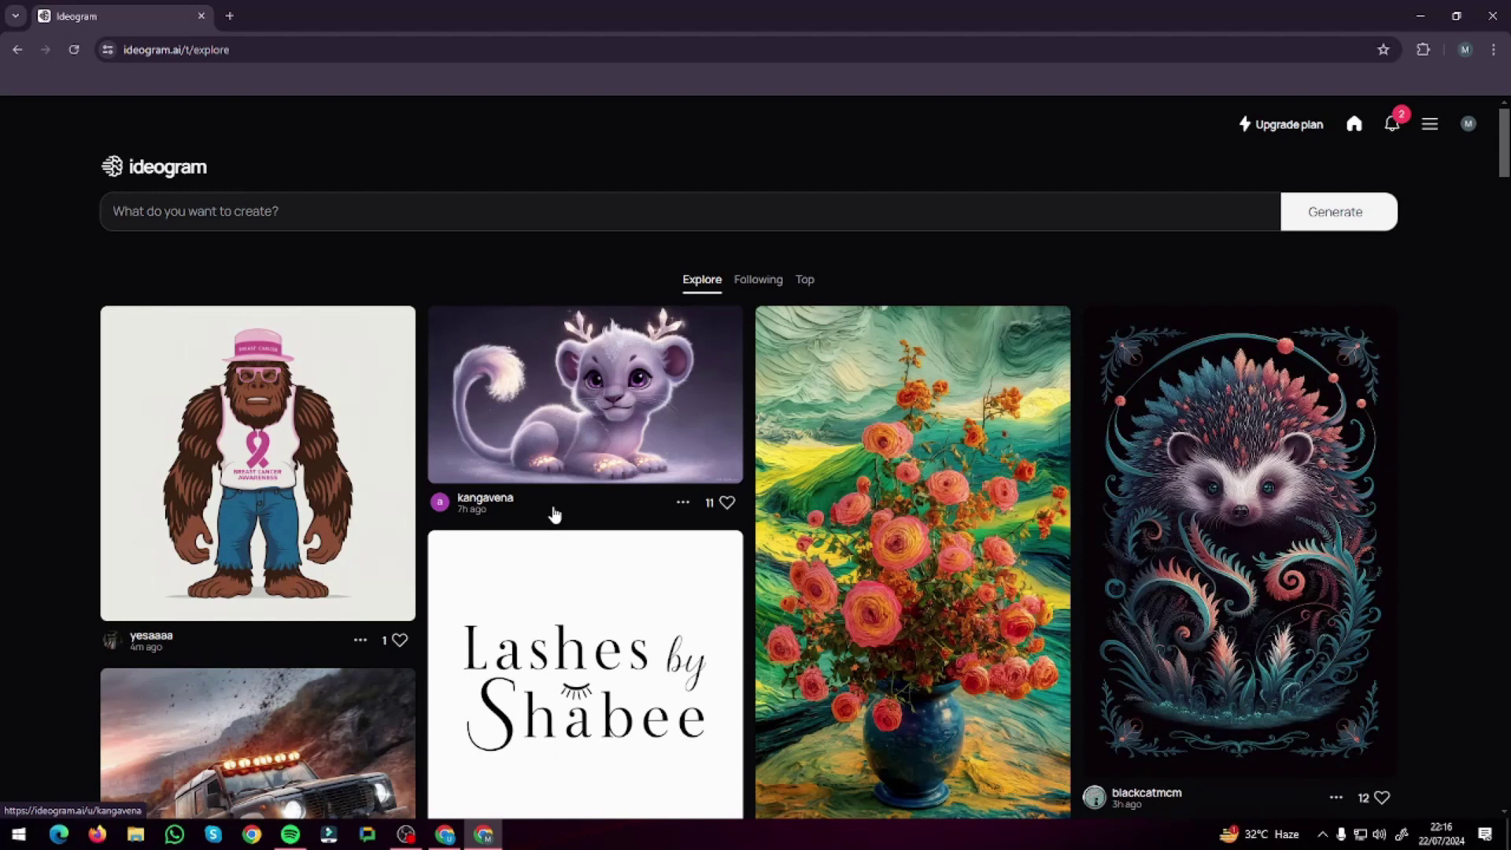
Browse the Explore gallery to examine the community's typography, logo and illustration images
scroll(557, 508, down, 5)
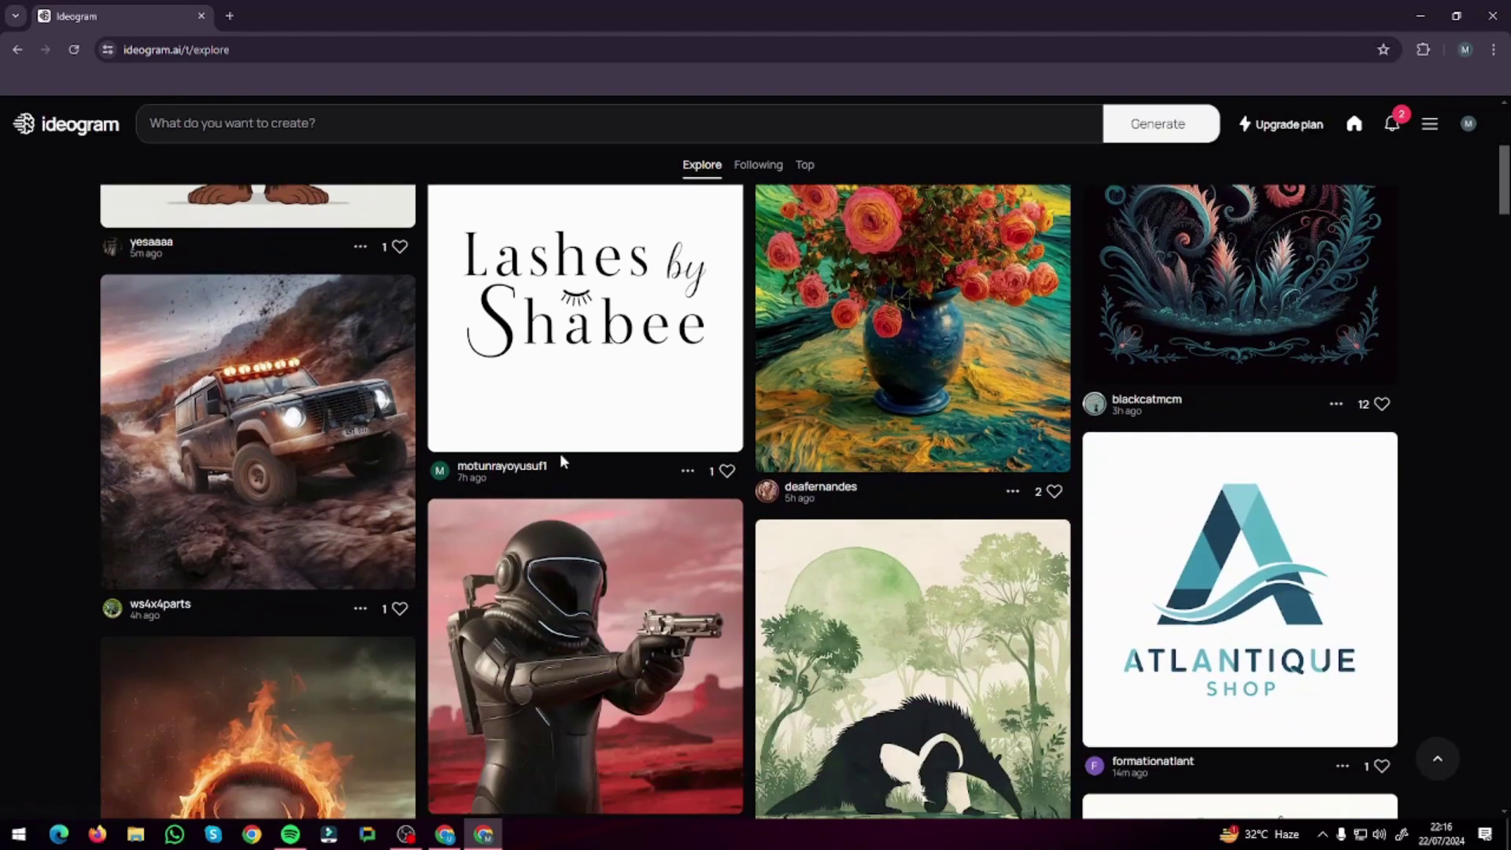
scroll(562, 461, down, 3)
scroll(563, 463, down, 1)
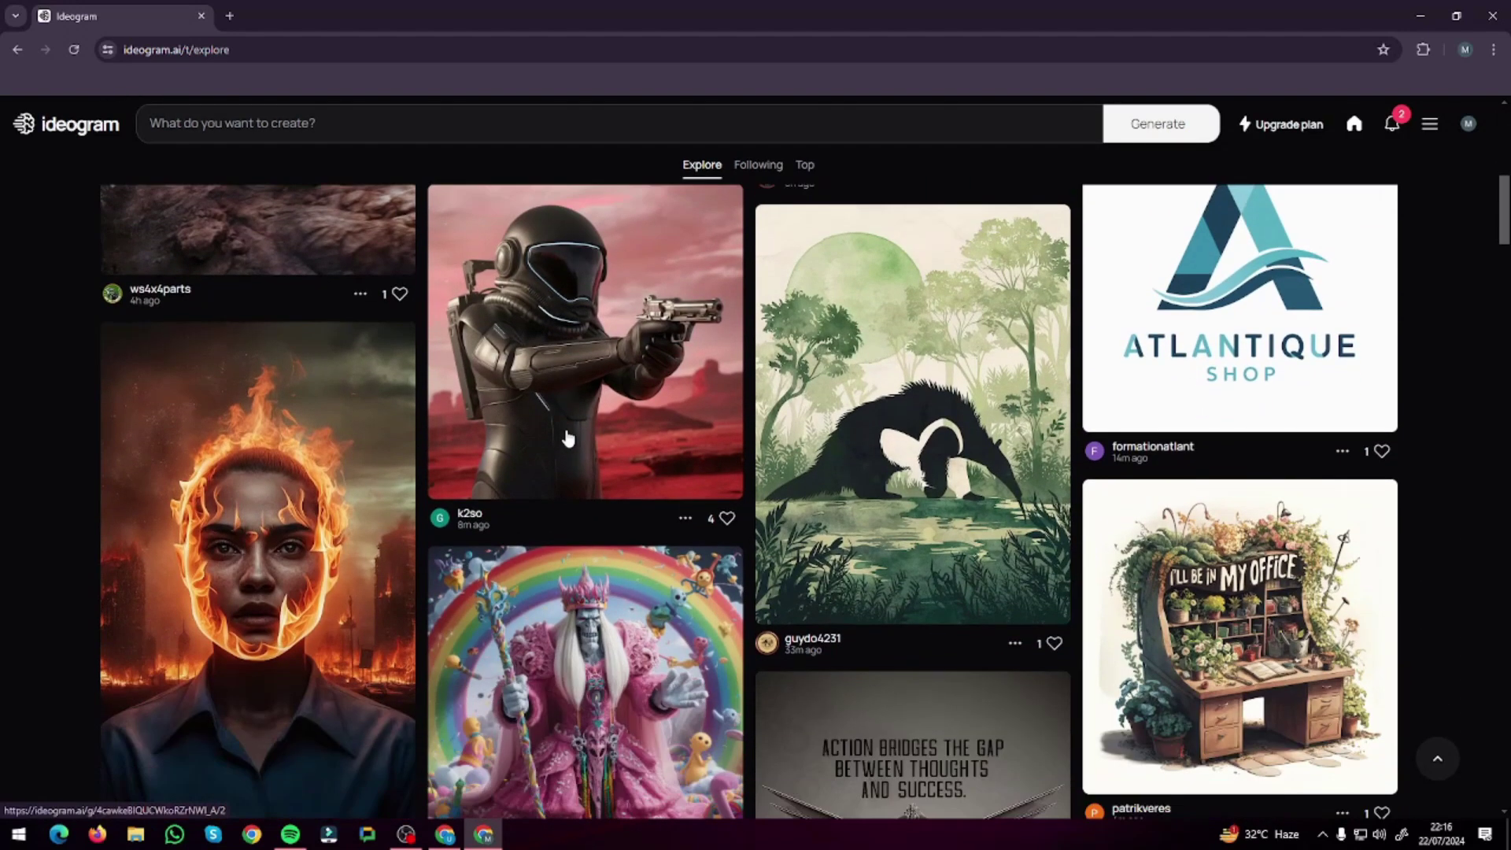
scroll(564, 460, down, 9)
scroll(563, 440, down, 1)
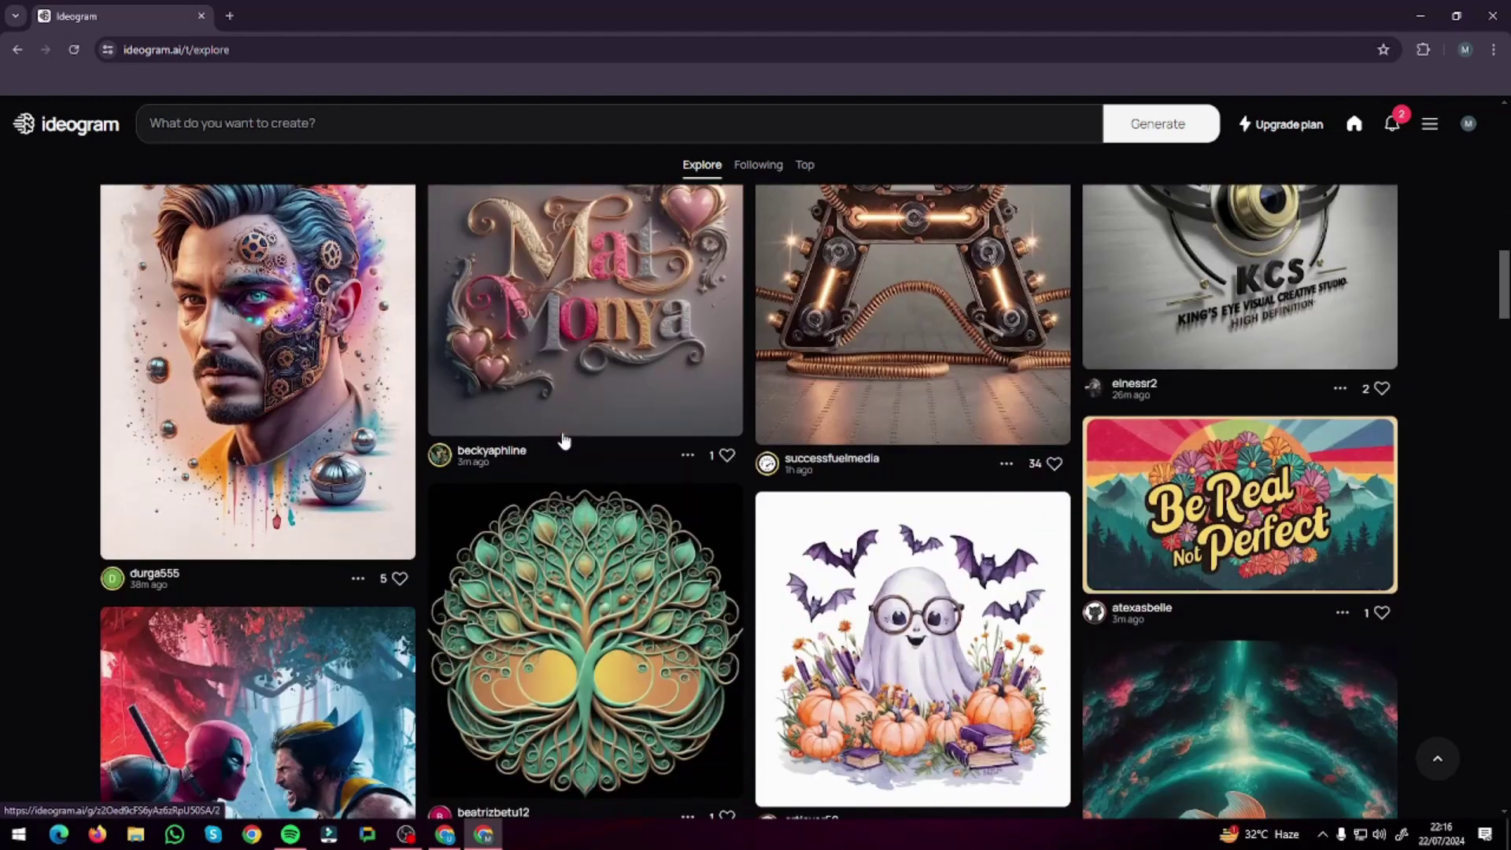
scroll(564, 440, down, 8)
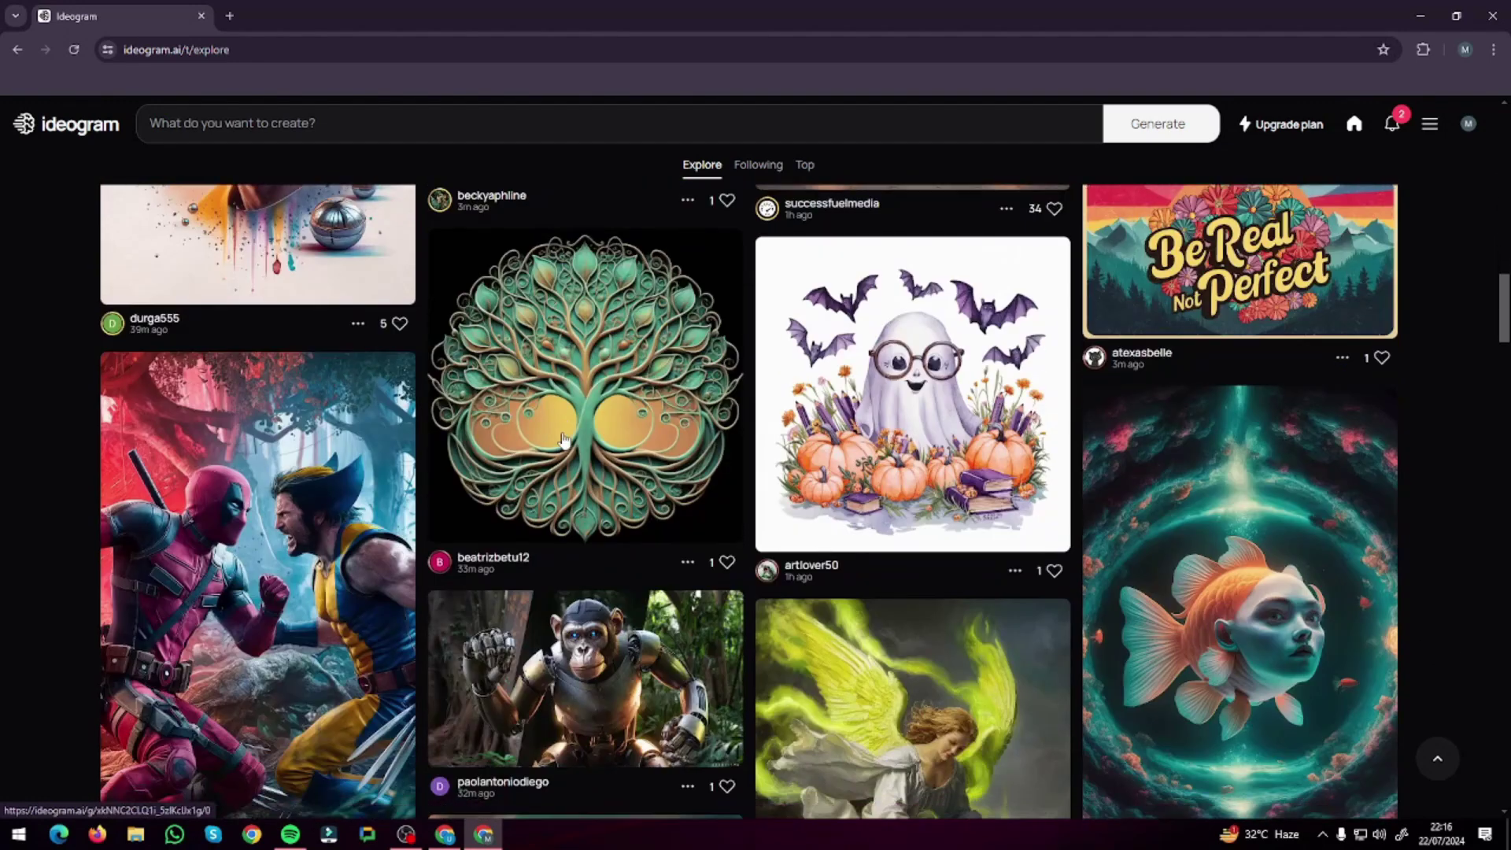
scroll(564, 440, down, 7)
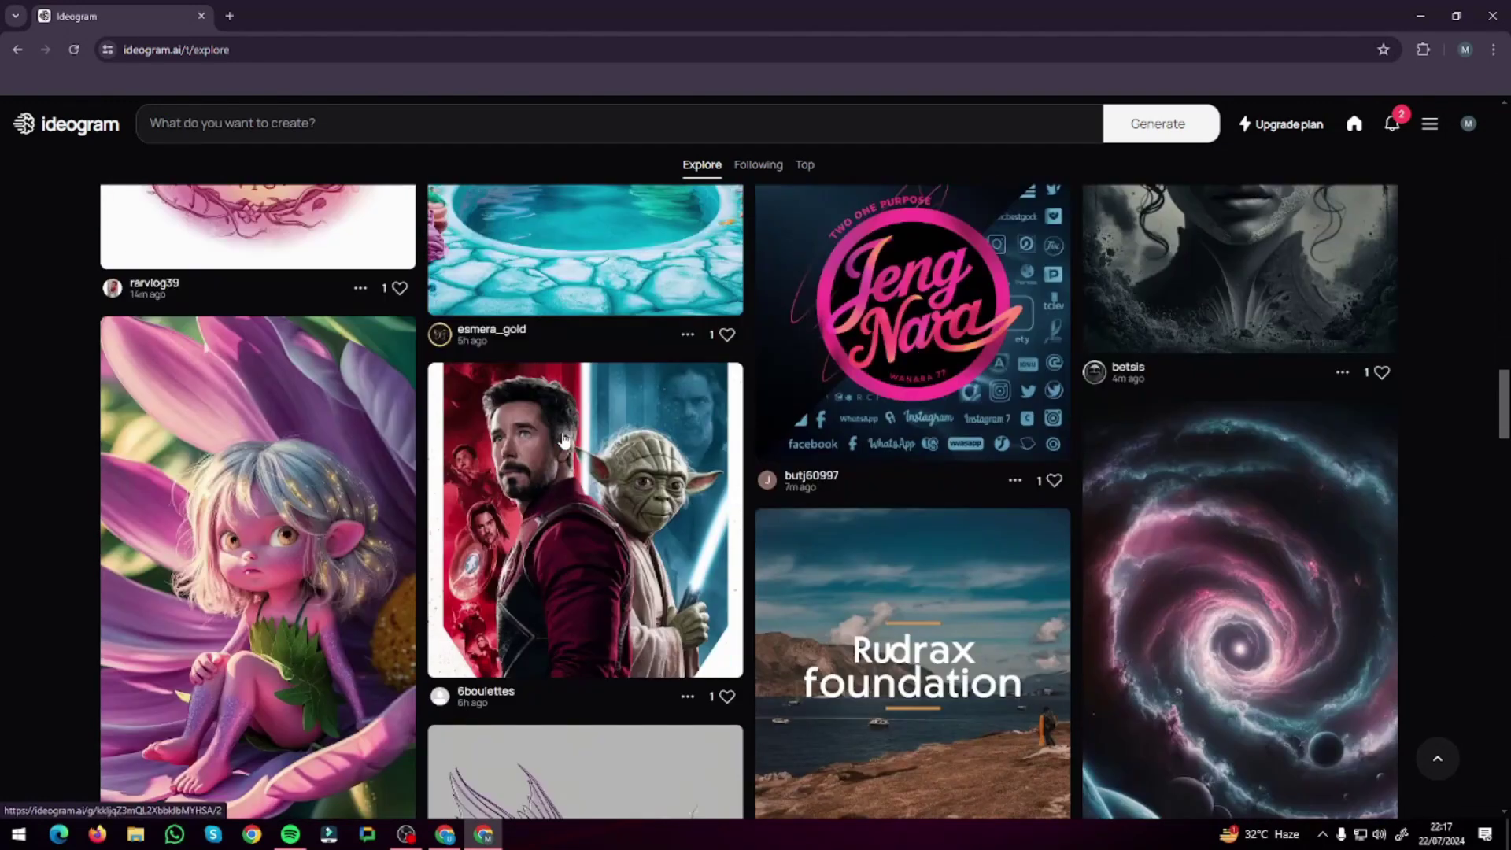
scroll(563, 440, down, 3)
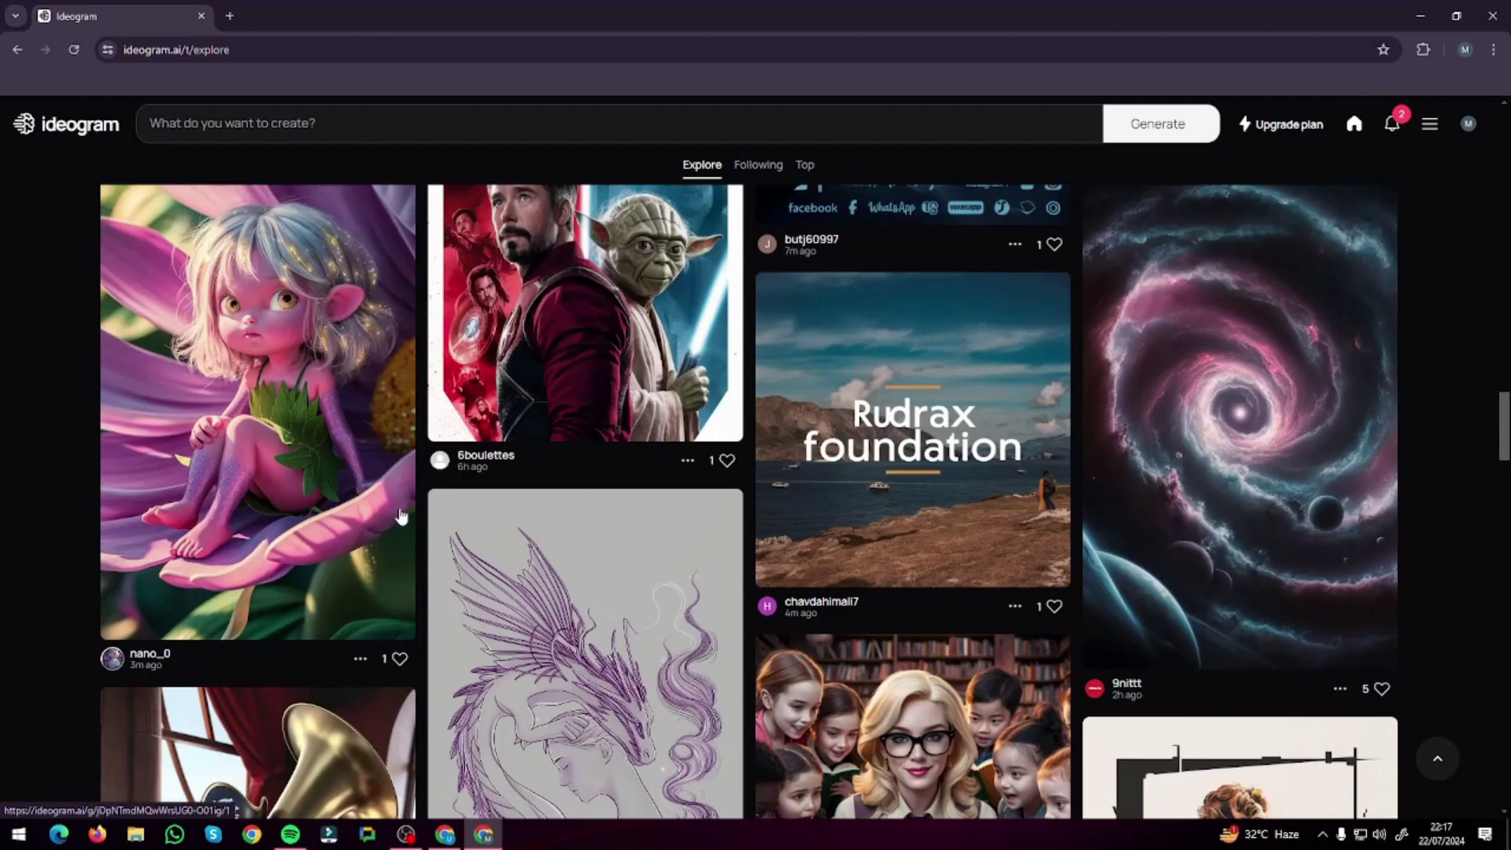
scroll(402, 516, up, 12)
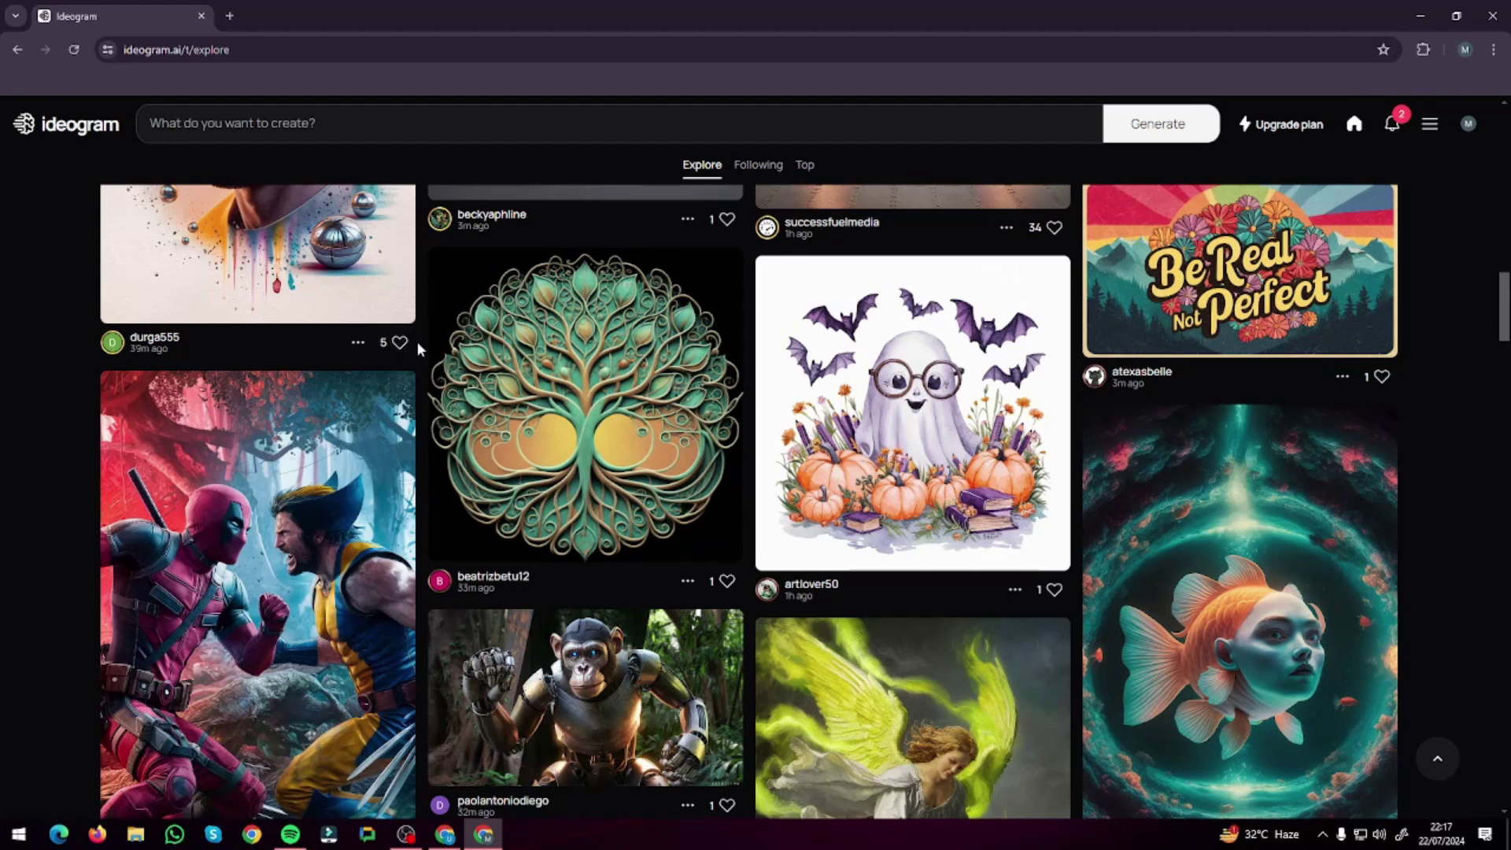
click(622, 836)
scroll(656, 395, up, 10)
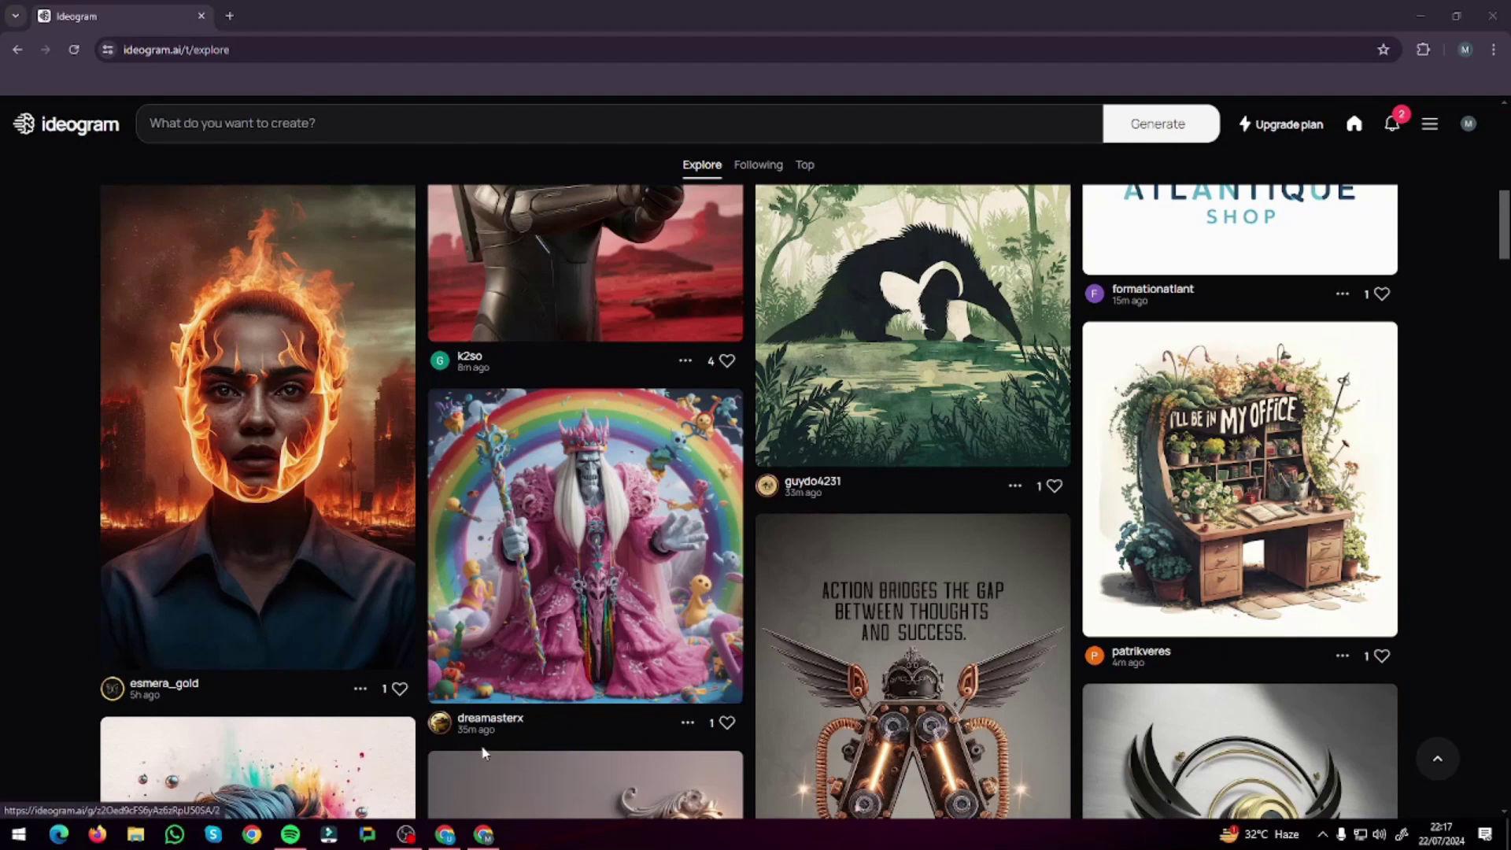
click(444, 834)
scroll(857, 228, up, 1)
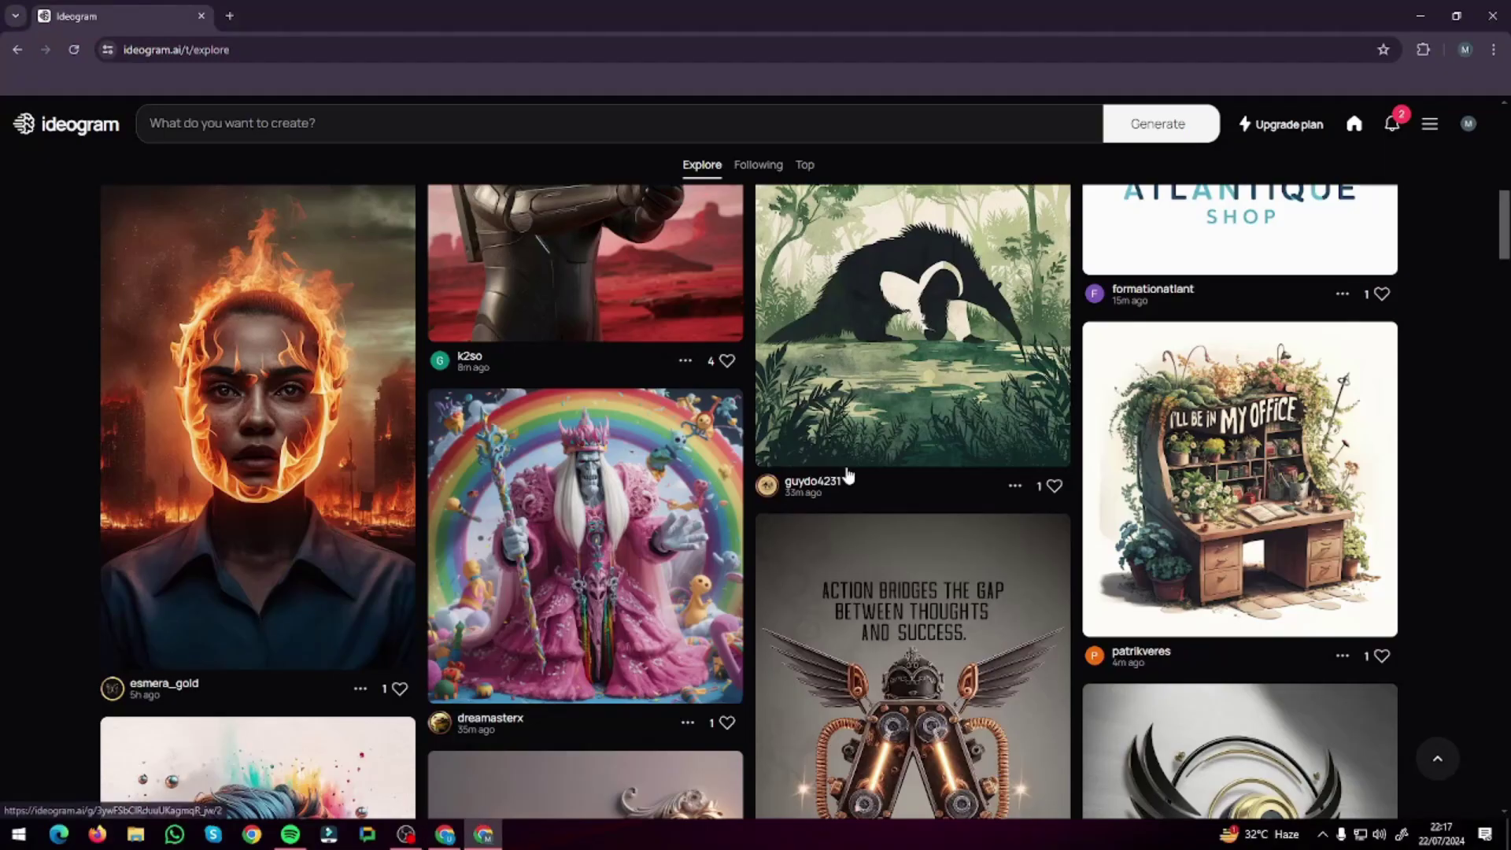
scroll(693, 449, down, 3)
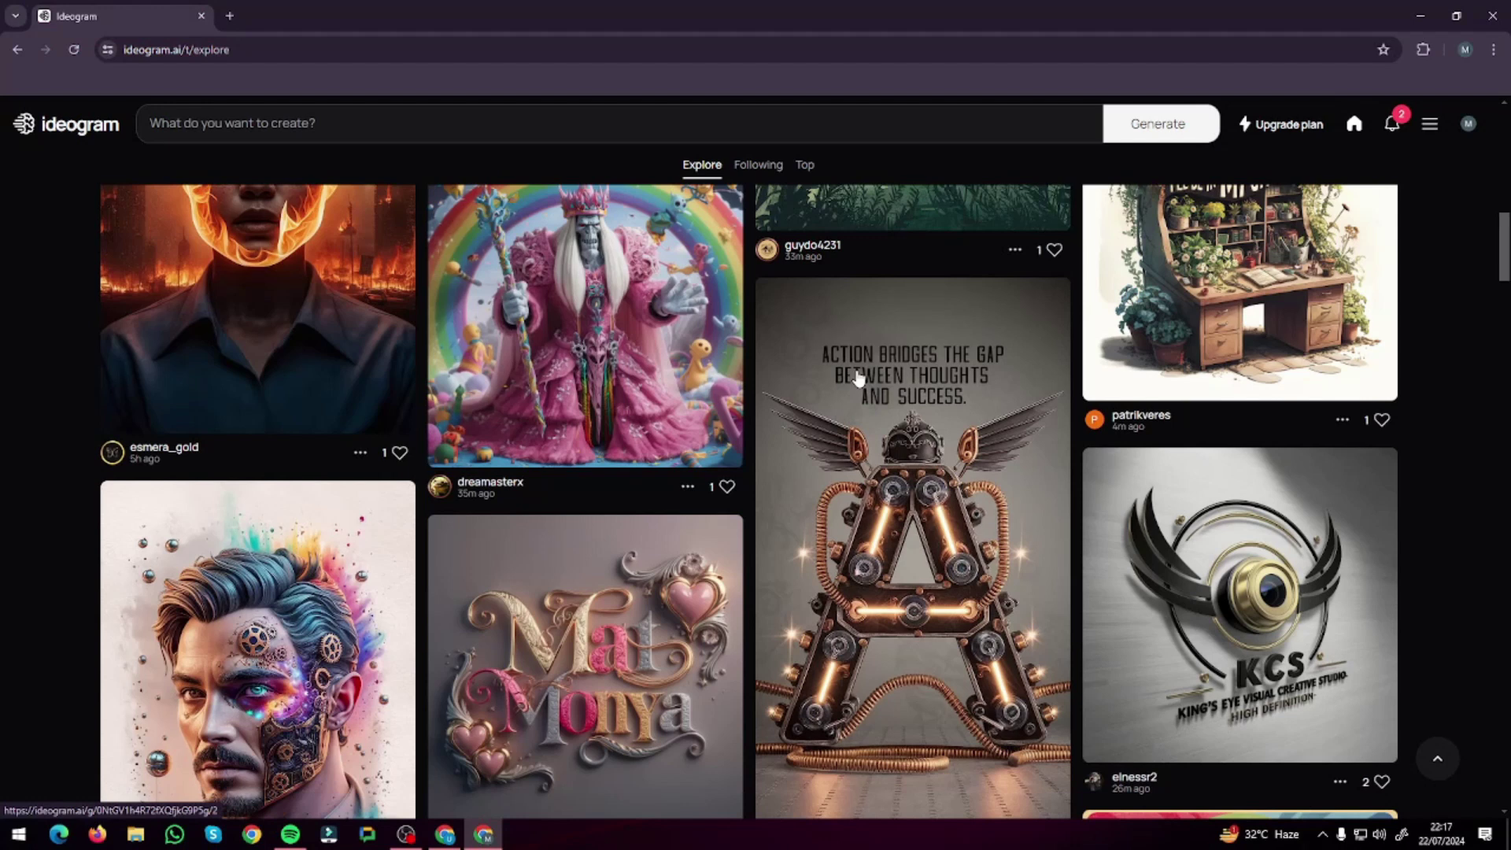
scroll(946, 565, down, 2)
scroll(1252, 511, up, 4)
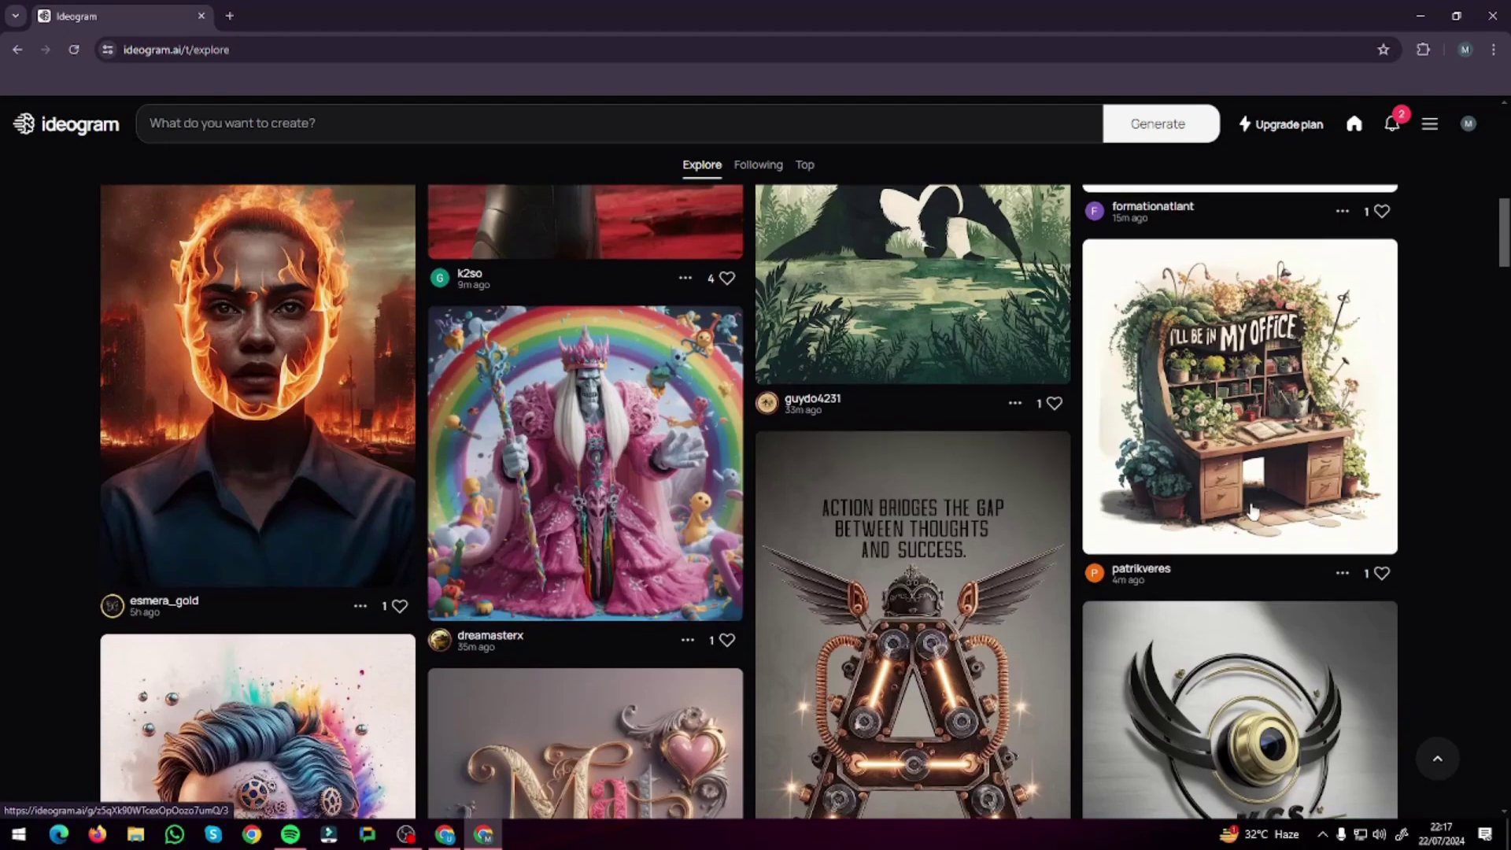
scroll(905, 465, down, 5)
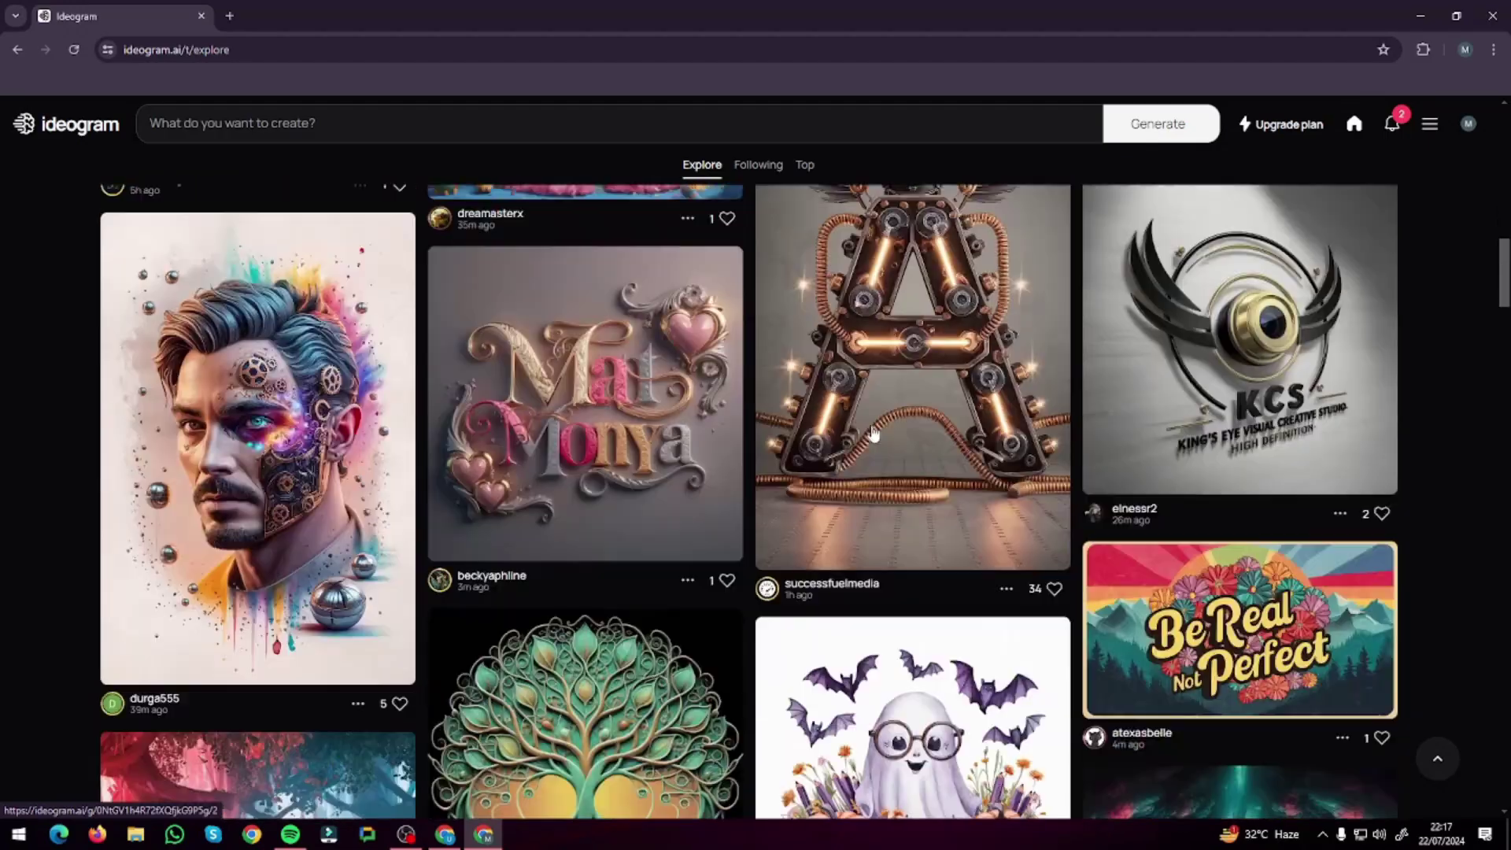
scroll(889, 439, down, 1)
scroll(1015, 452, down, 3)
scroll(1015, 452, up, 13)
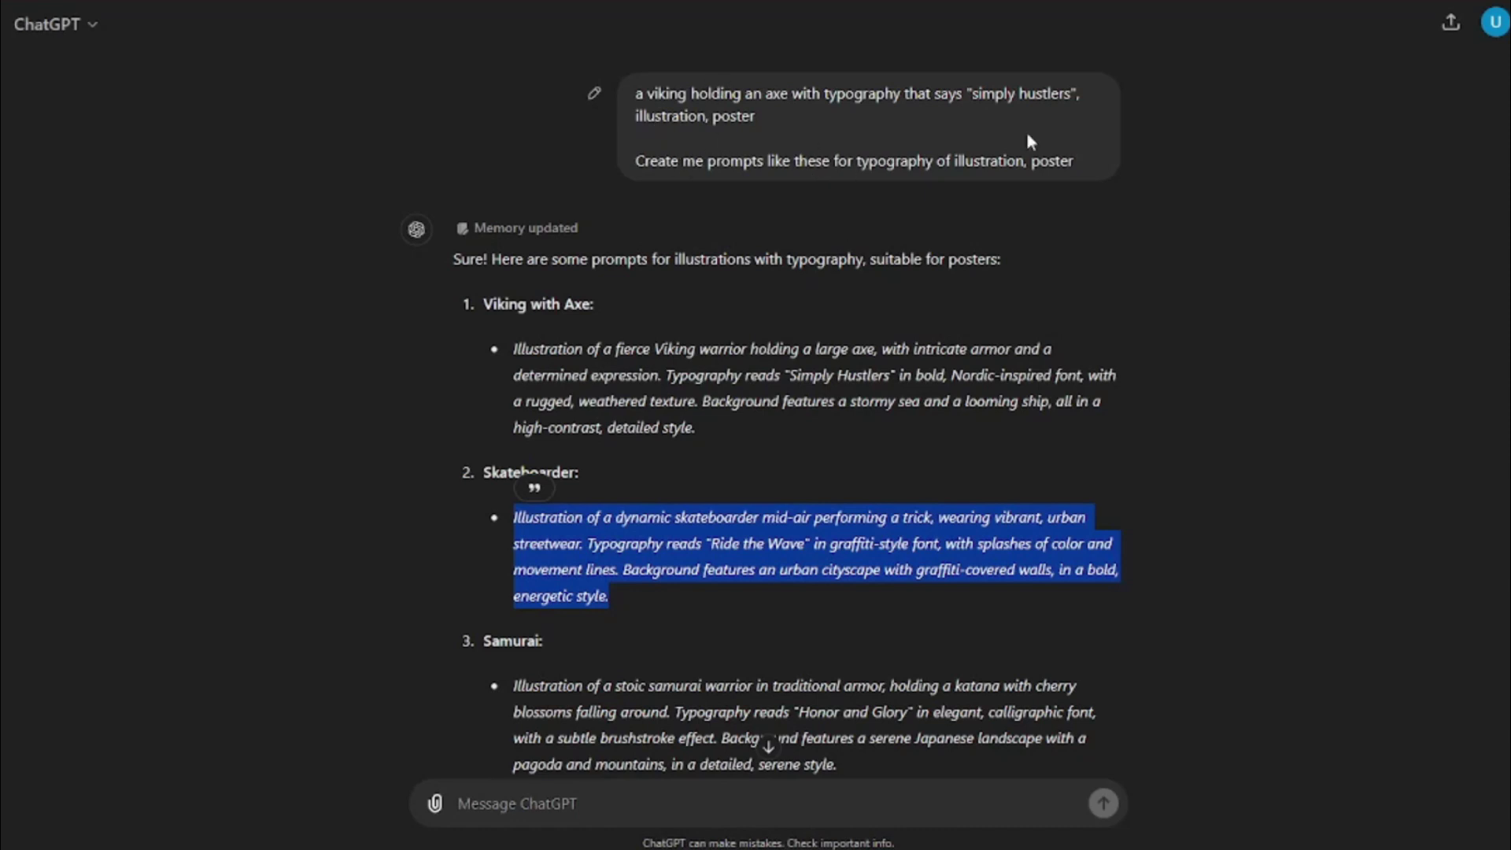
Switch to ChatGPT, copy the Skateboarder "Ride the Wave" prompt from its list, and enter it as Ideogram's image prompt
click(649, 512)
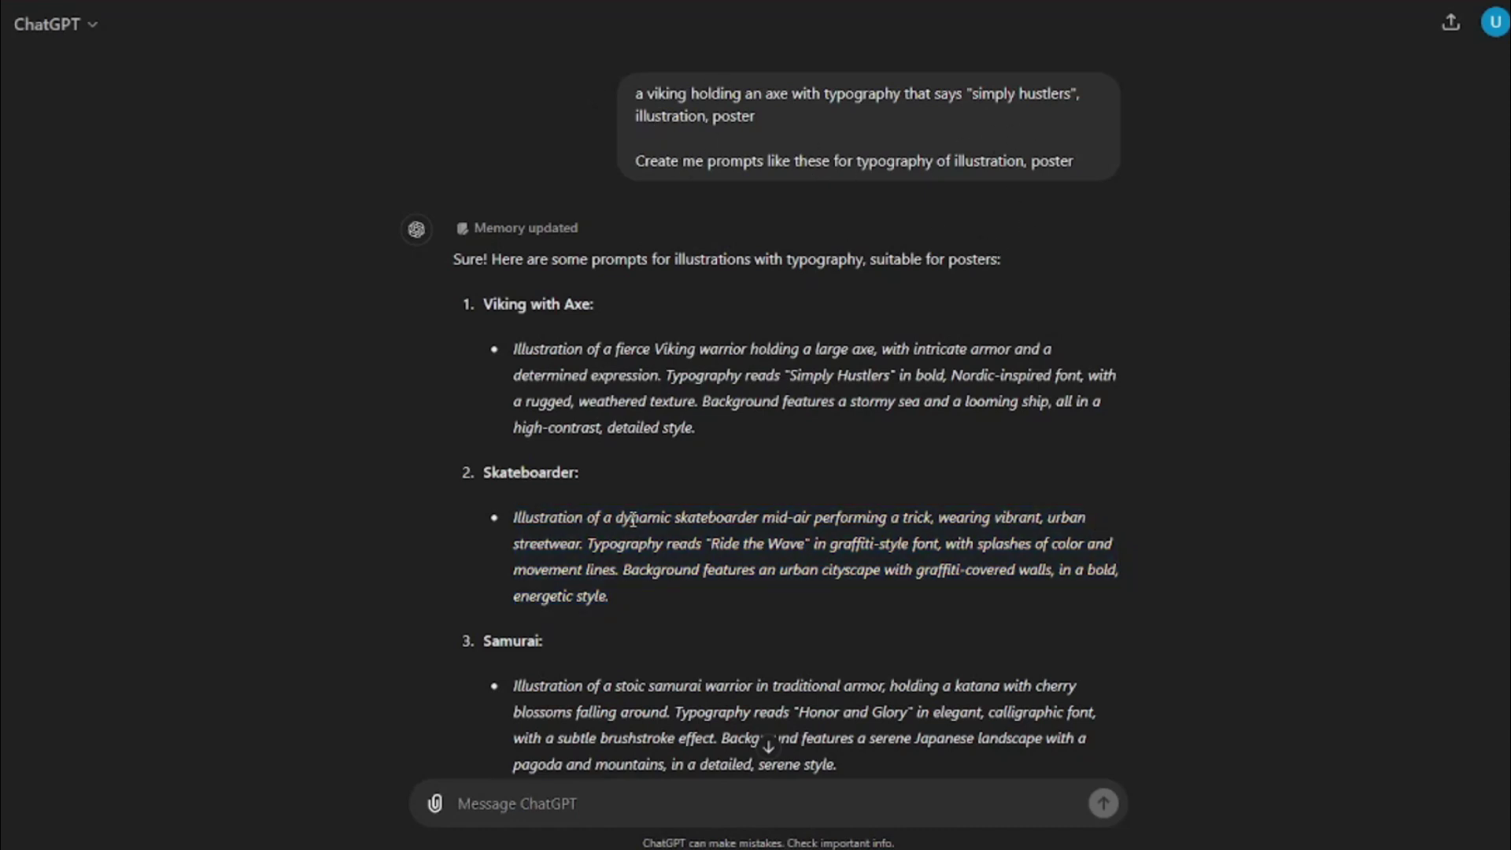
scroll(649, 369, down, 15)
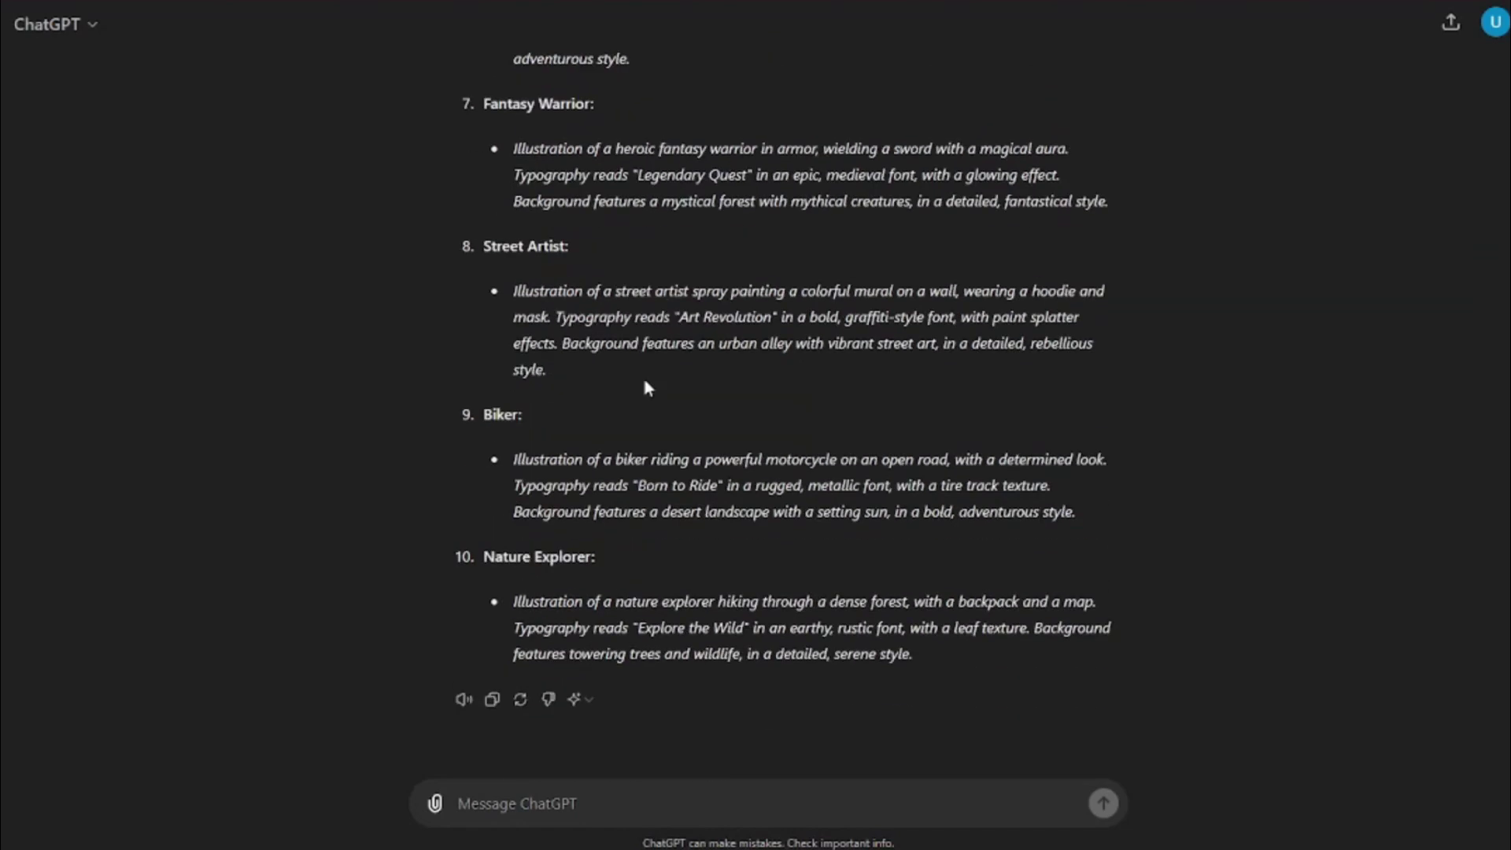
scroll(644, 381, up, 15)
scroll(646, 381, down, 2)
scroll(646, 381, up, 2)
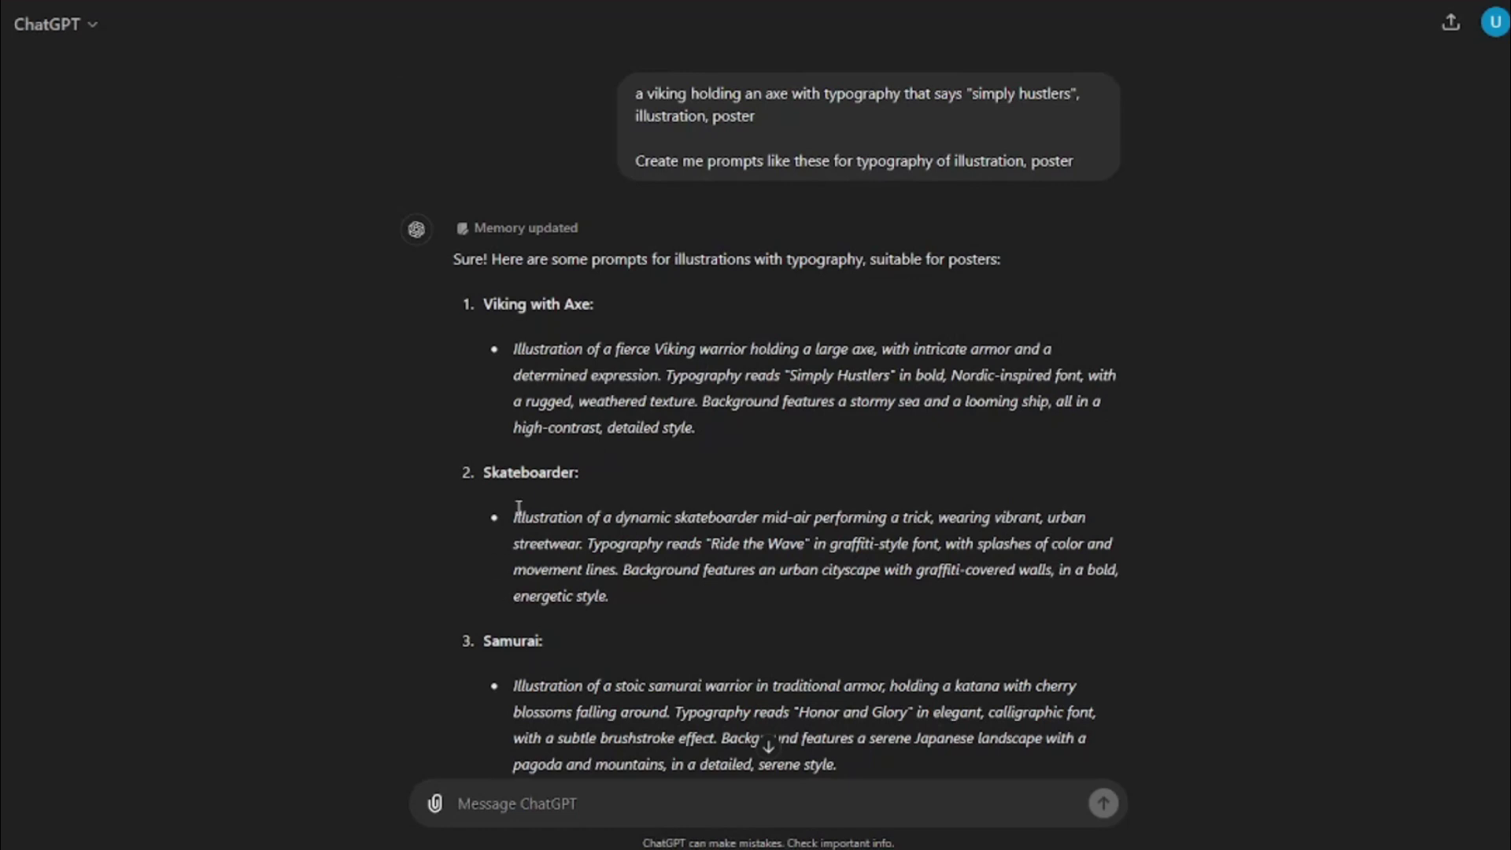
drag(515, 515, 611, 600)
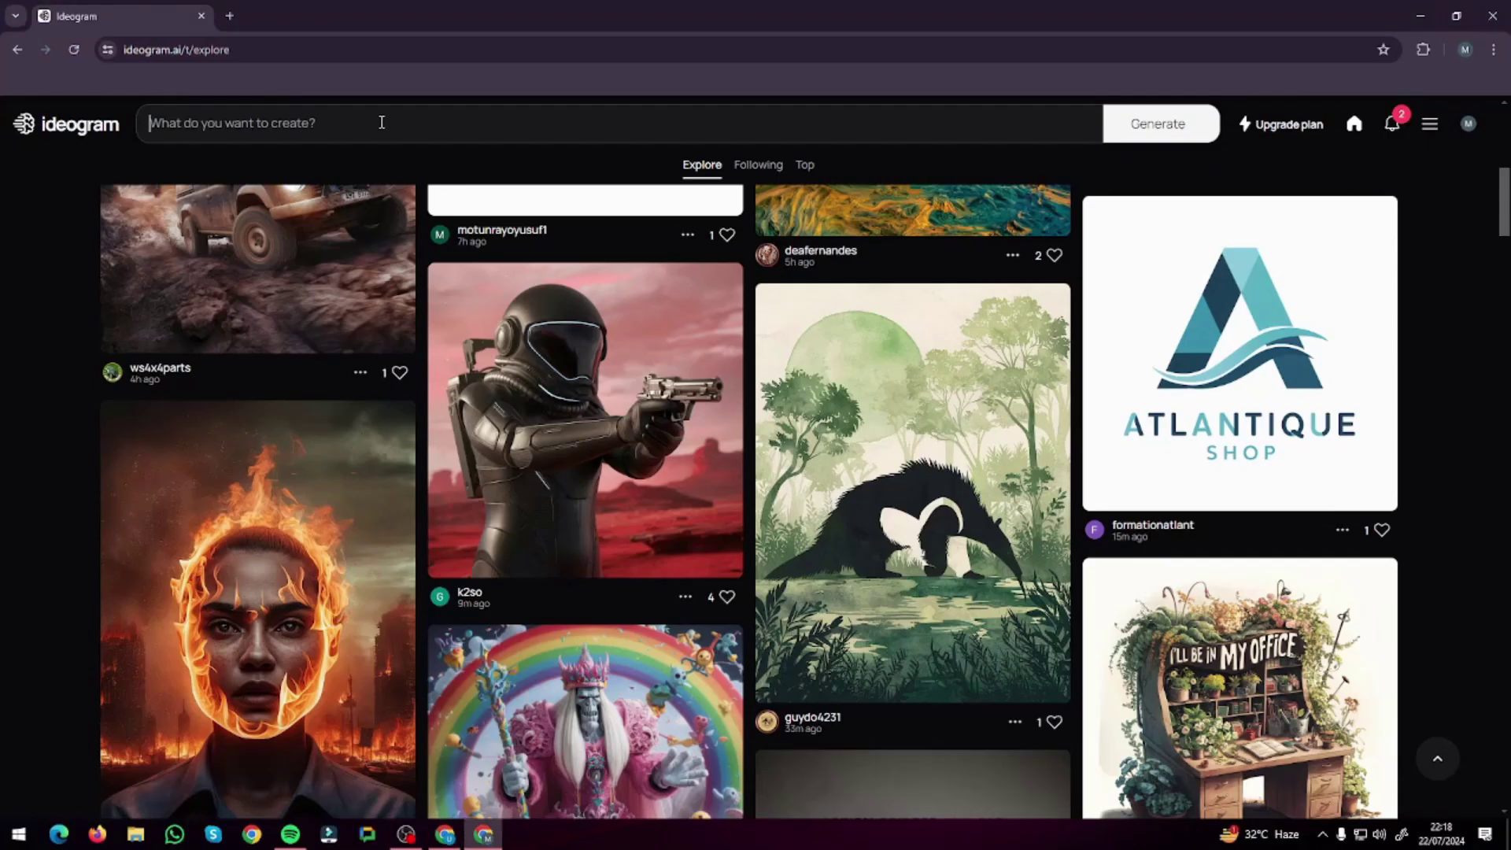
text(Illustration of a dynamic skateboarder mid-air performing a trick, wearing vibrant, urban streetwear. Typography reads "Ride the Wave" in graffiti-style font, with splashes of color and movement lines. Background features an urban cityscape with graffiti-covered walls, in a bold, energetic style.)
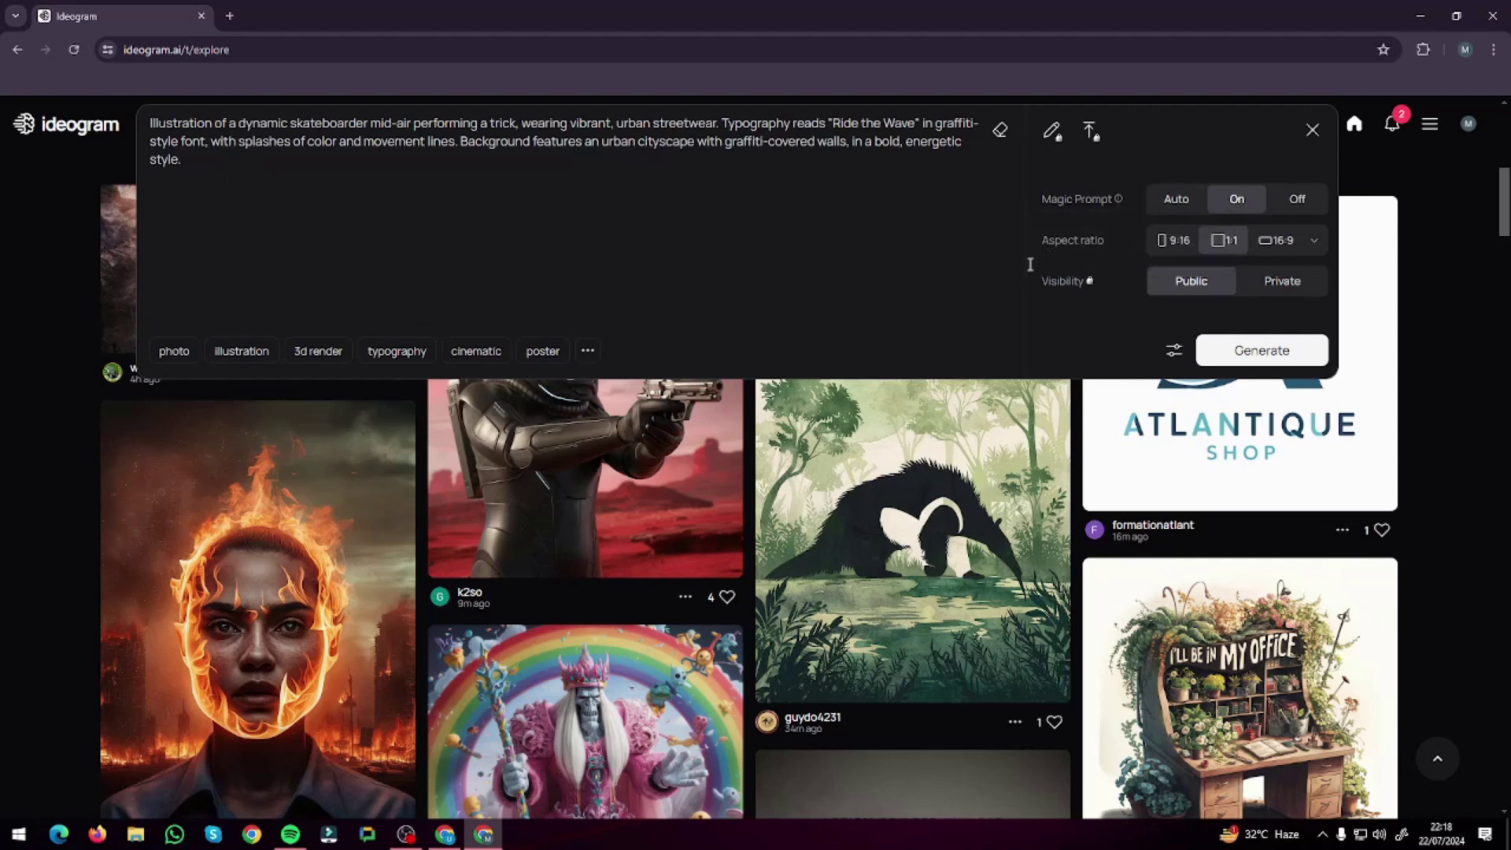
Add the illustration and typography style tags to the skateboarder prompt and generate the images
mouse_move(1082, 202)
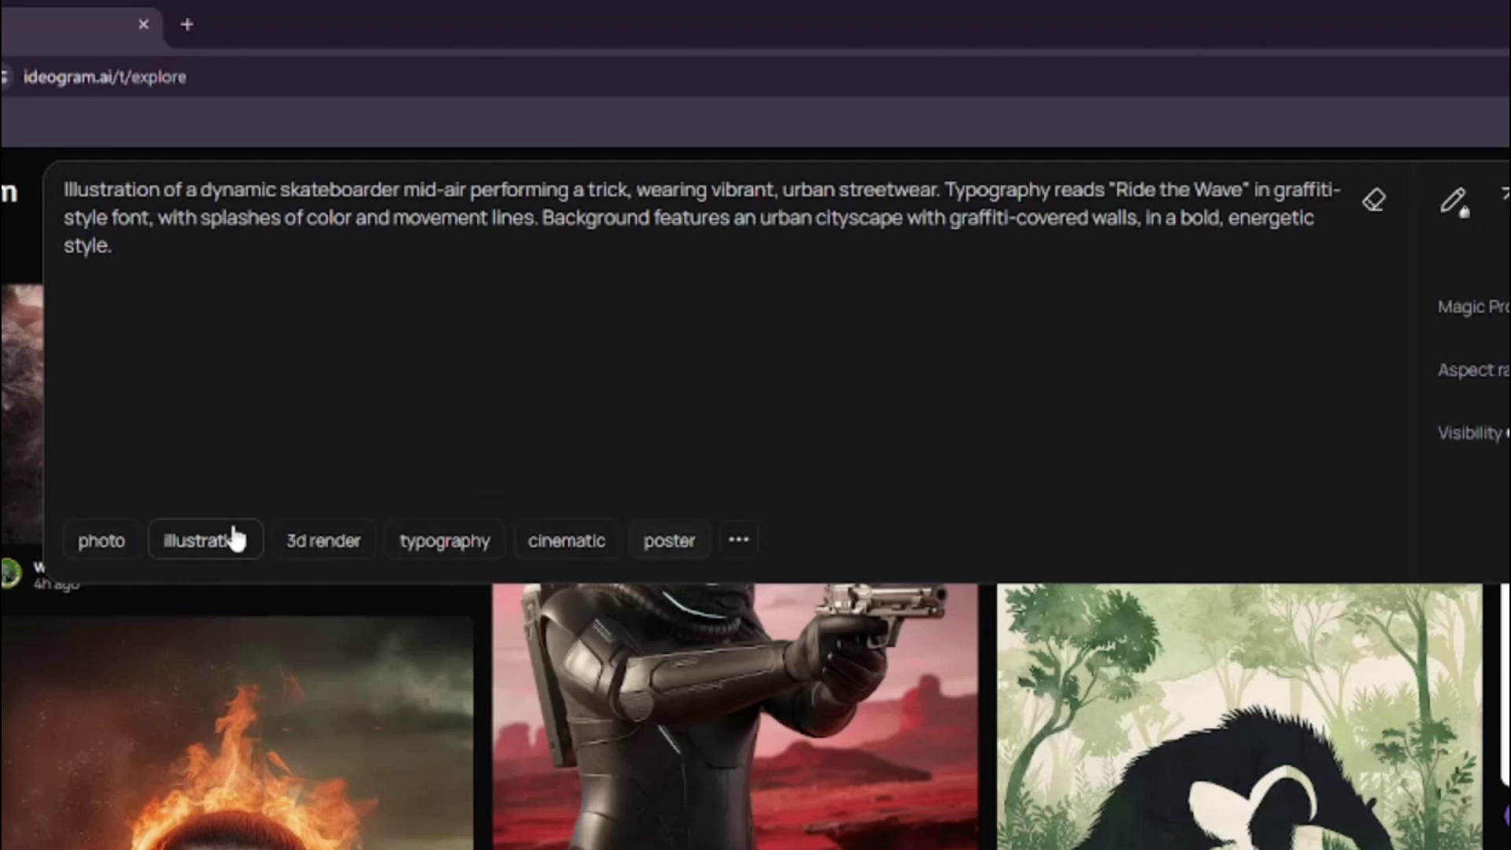
click(208, 549)
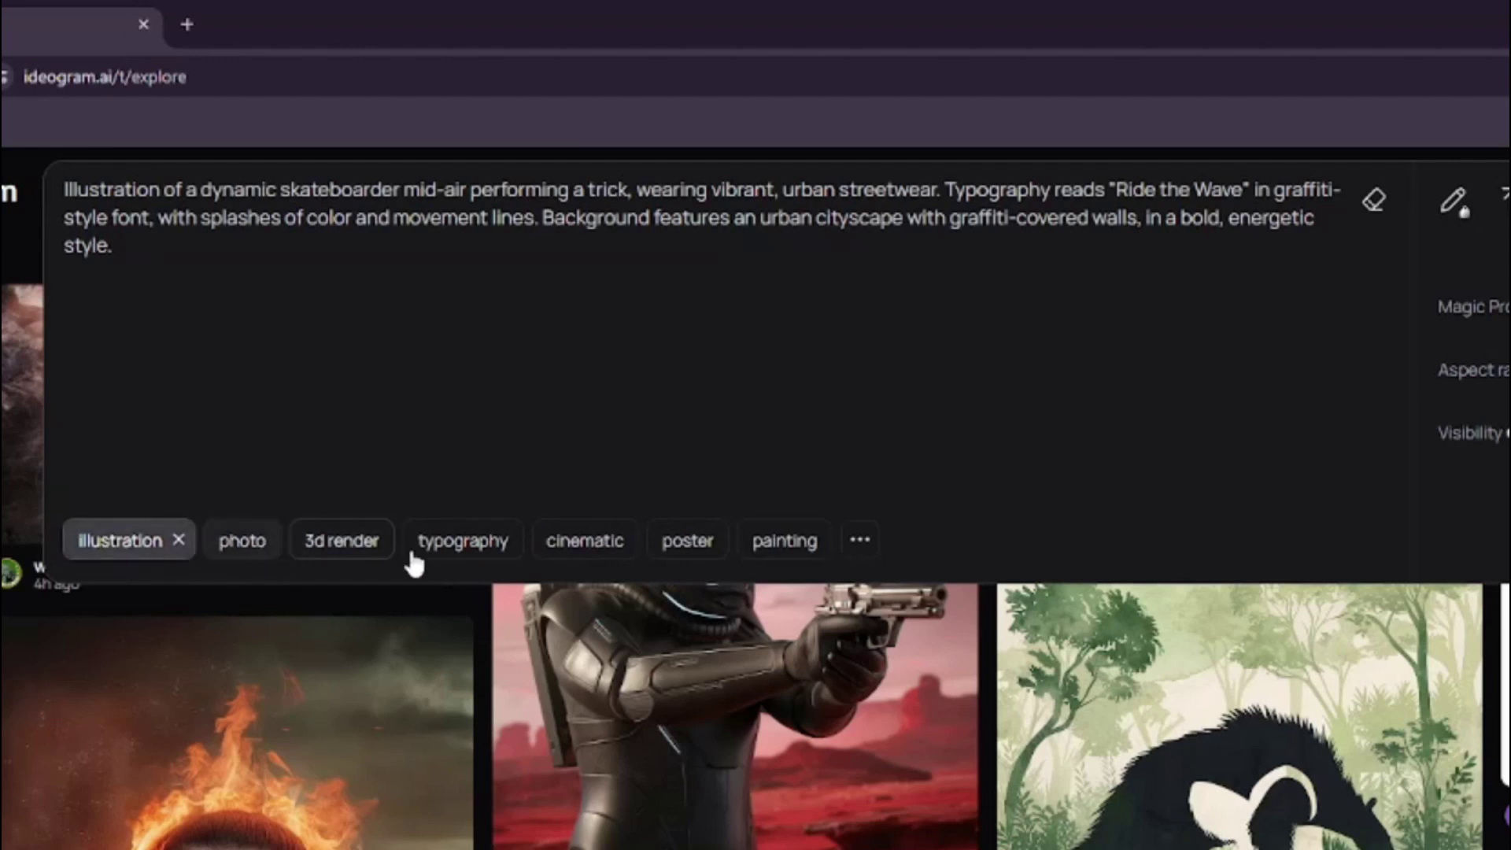
click(449, 541)
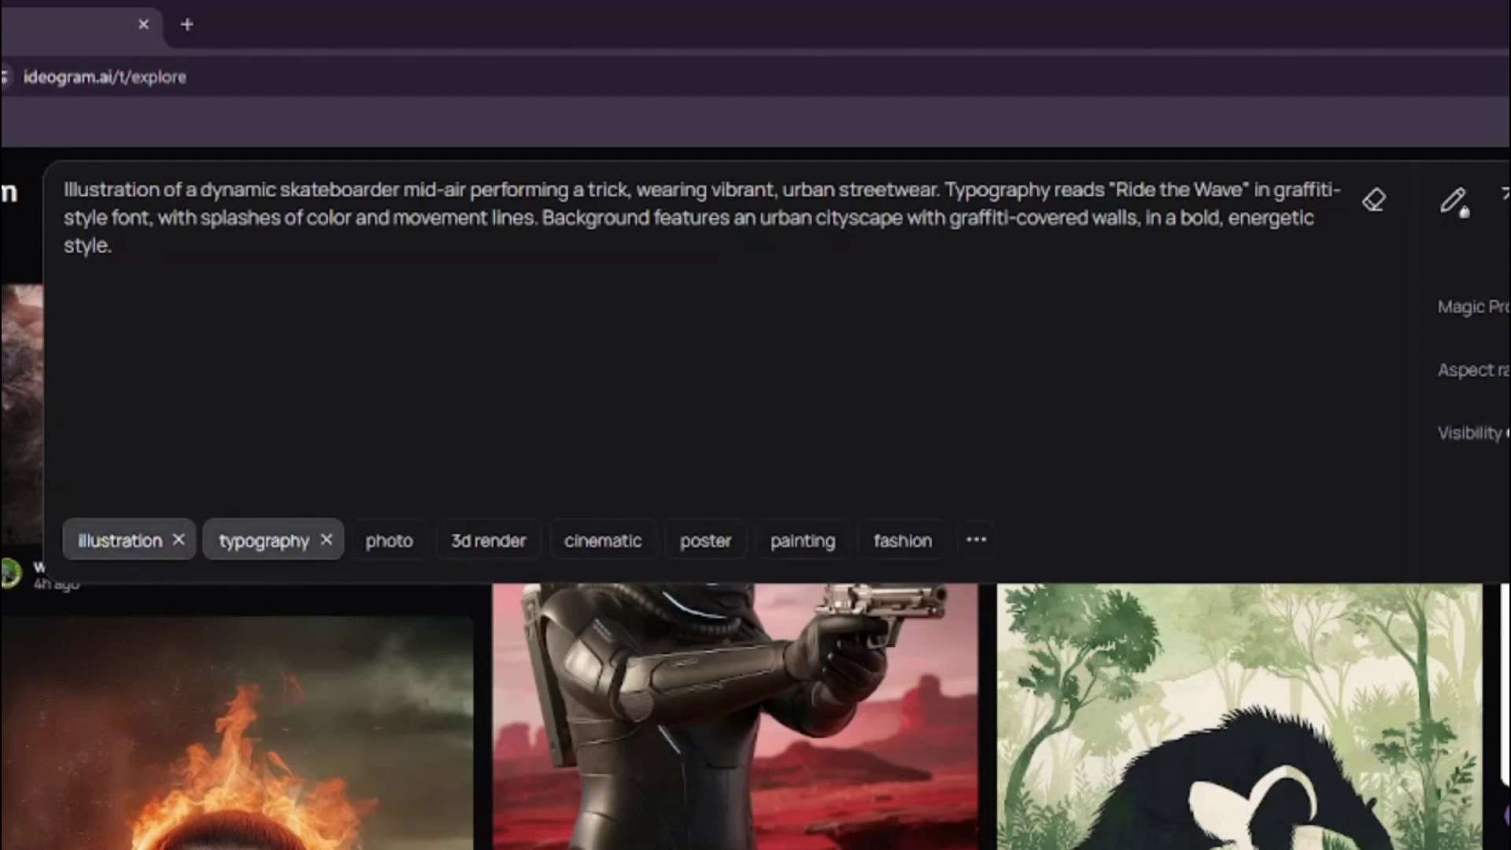
key(Return)
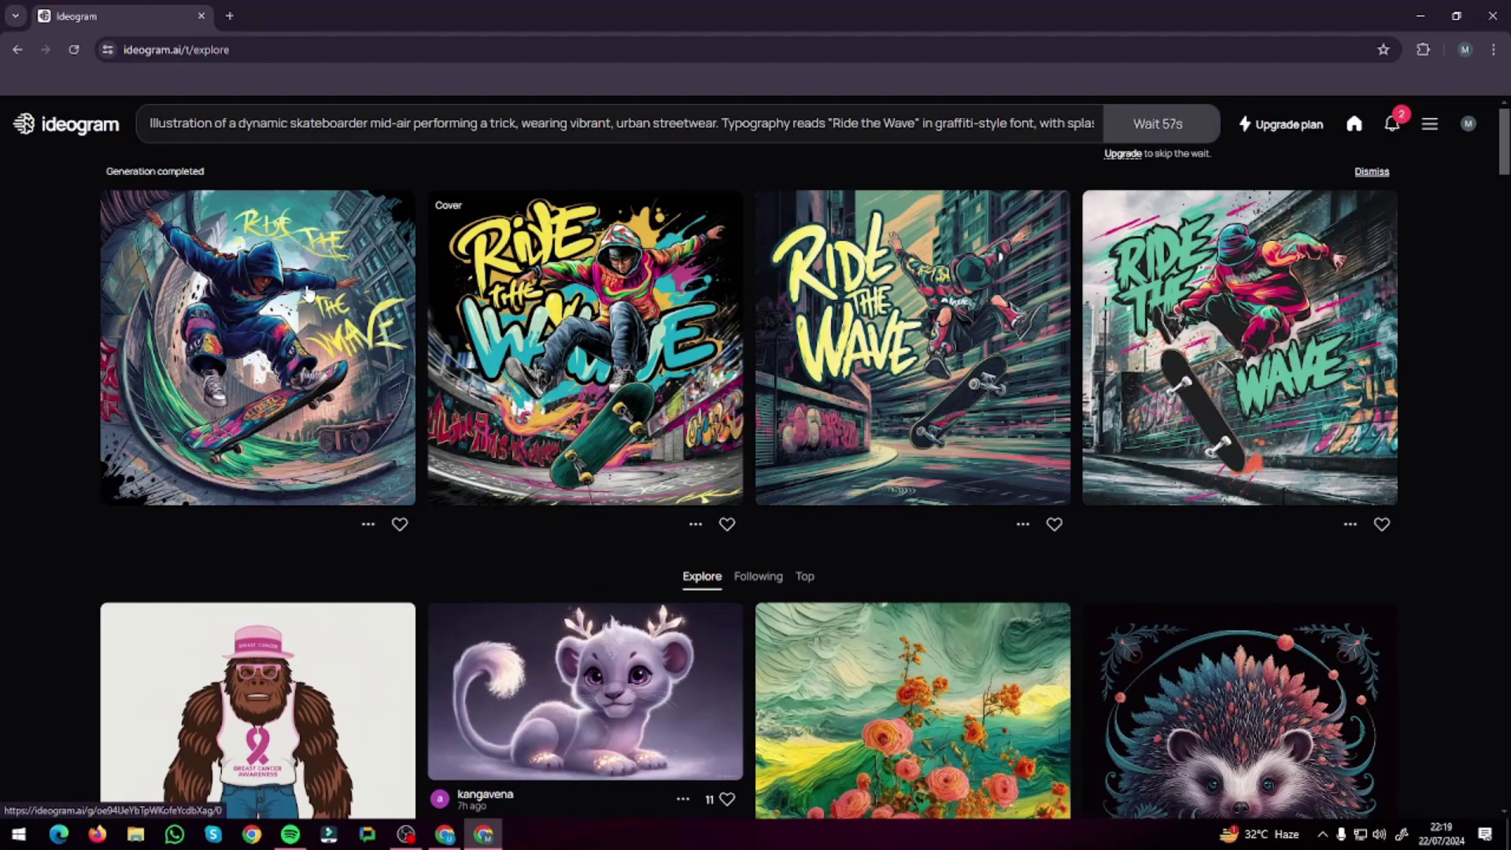
View each of the four generated "Ride the Wave" skateboarder images at full size, and return to the Explore page
click(308, 295)
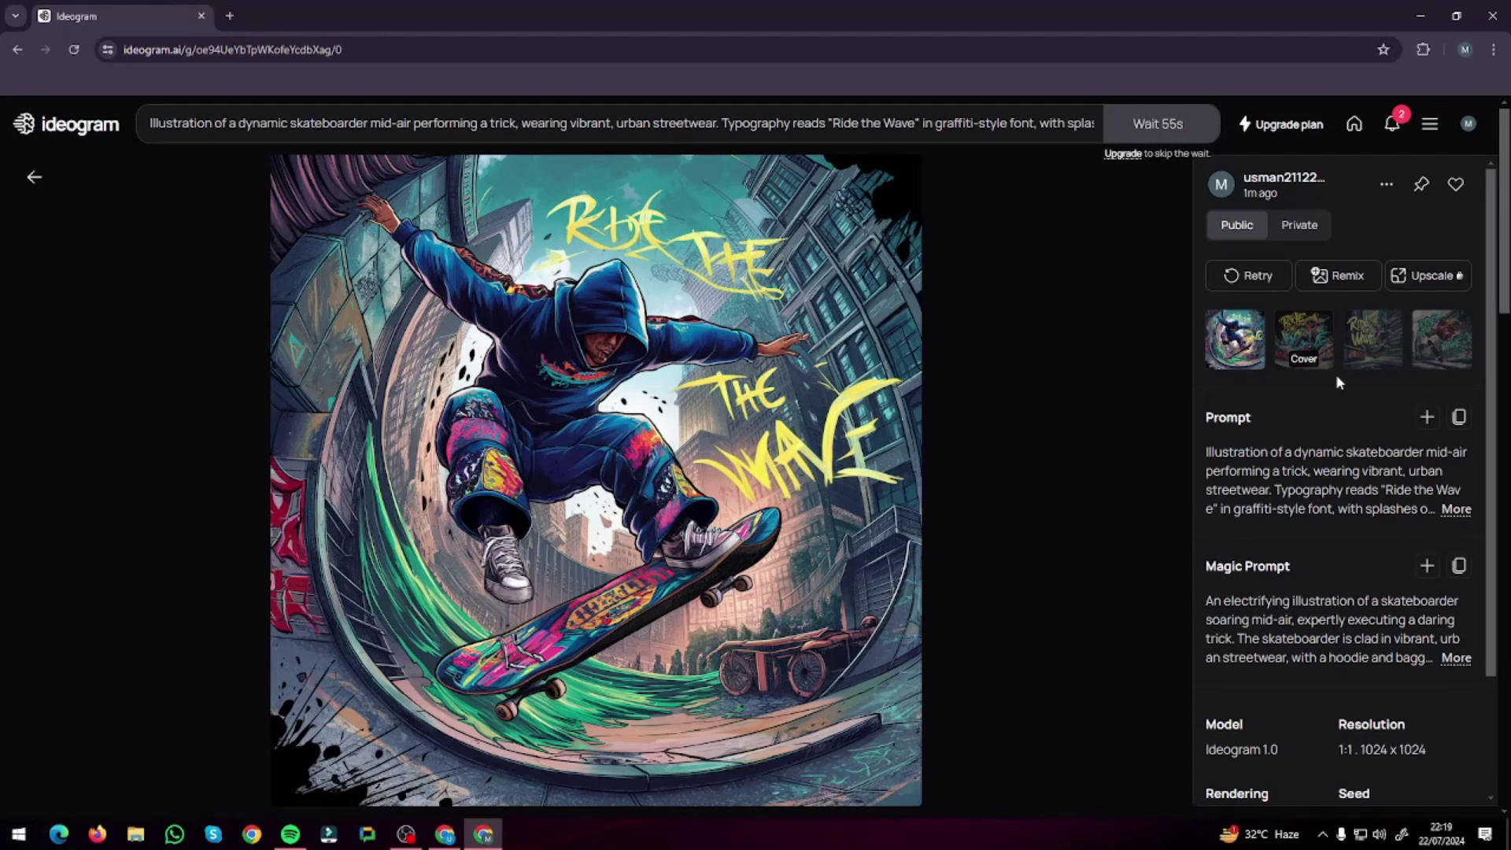
click(1314, 342)
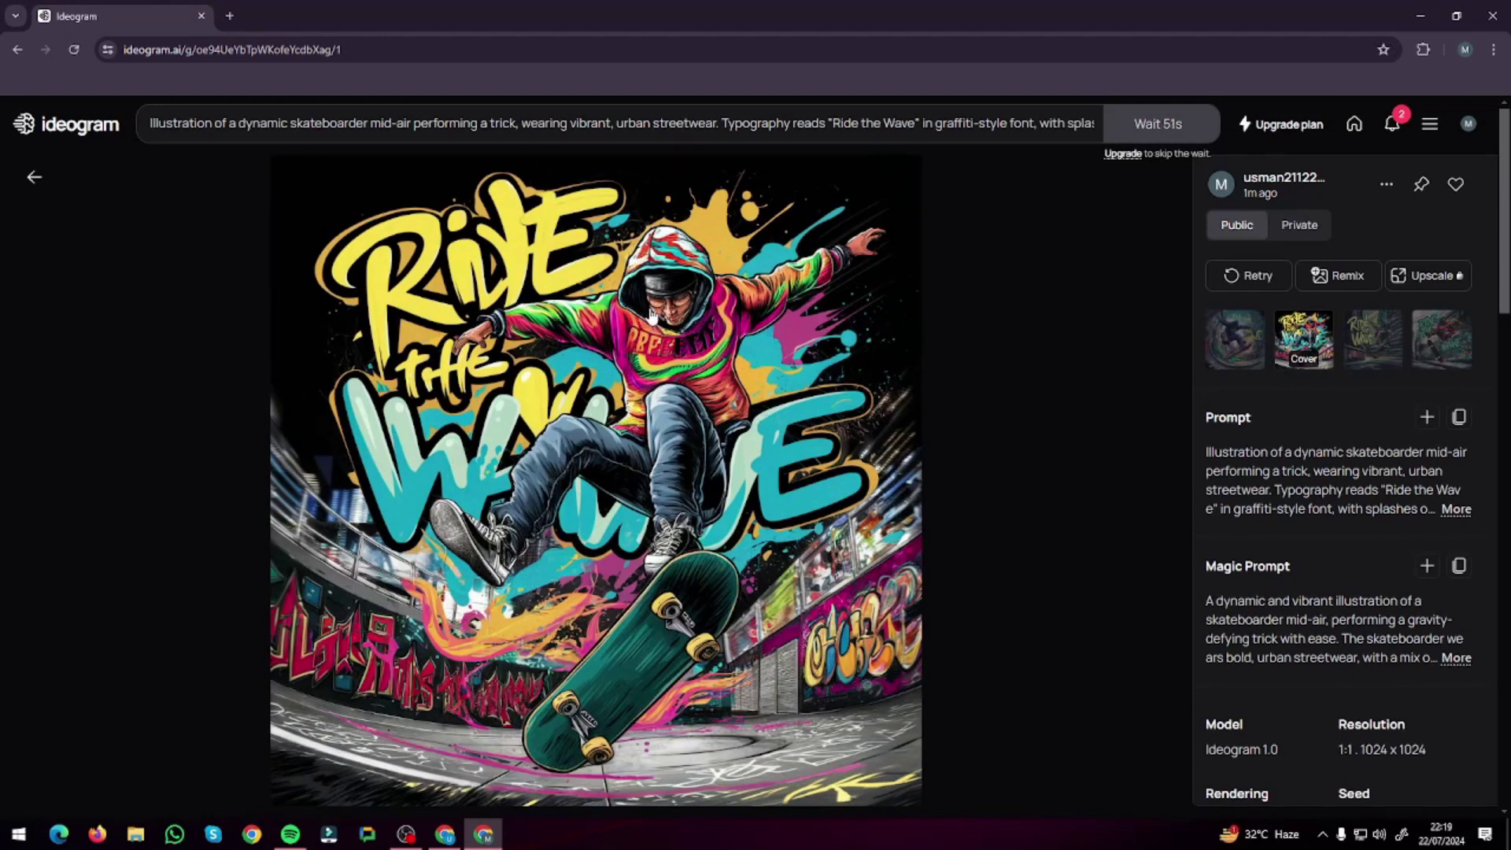
click(1367, 348)
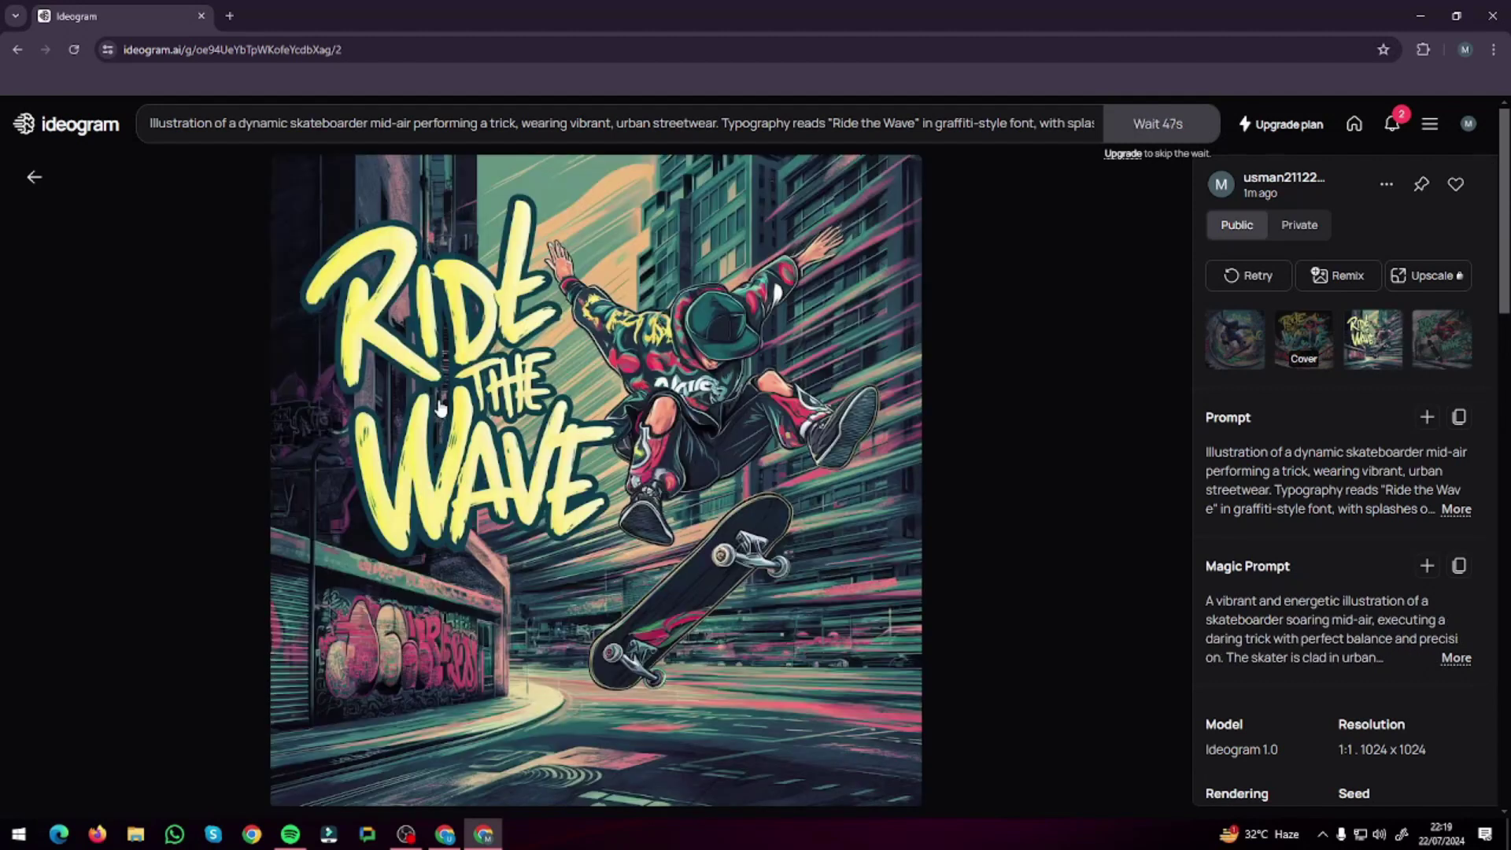
click(1448, 346)
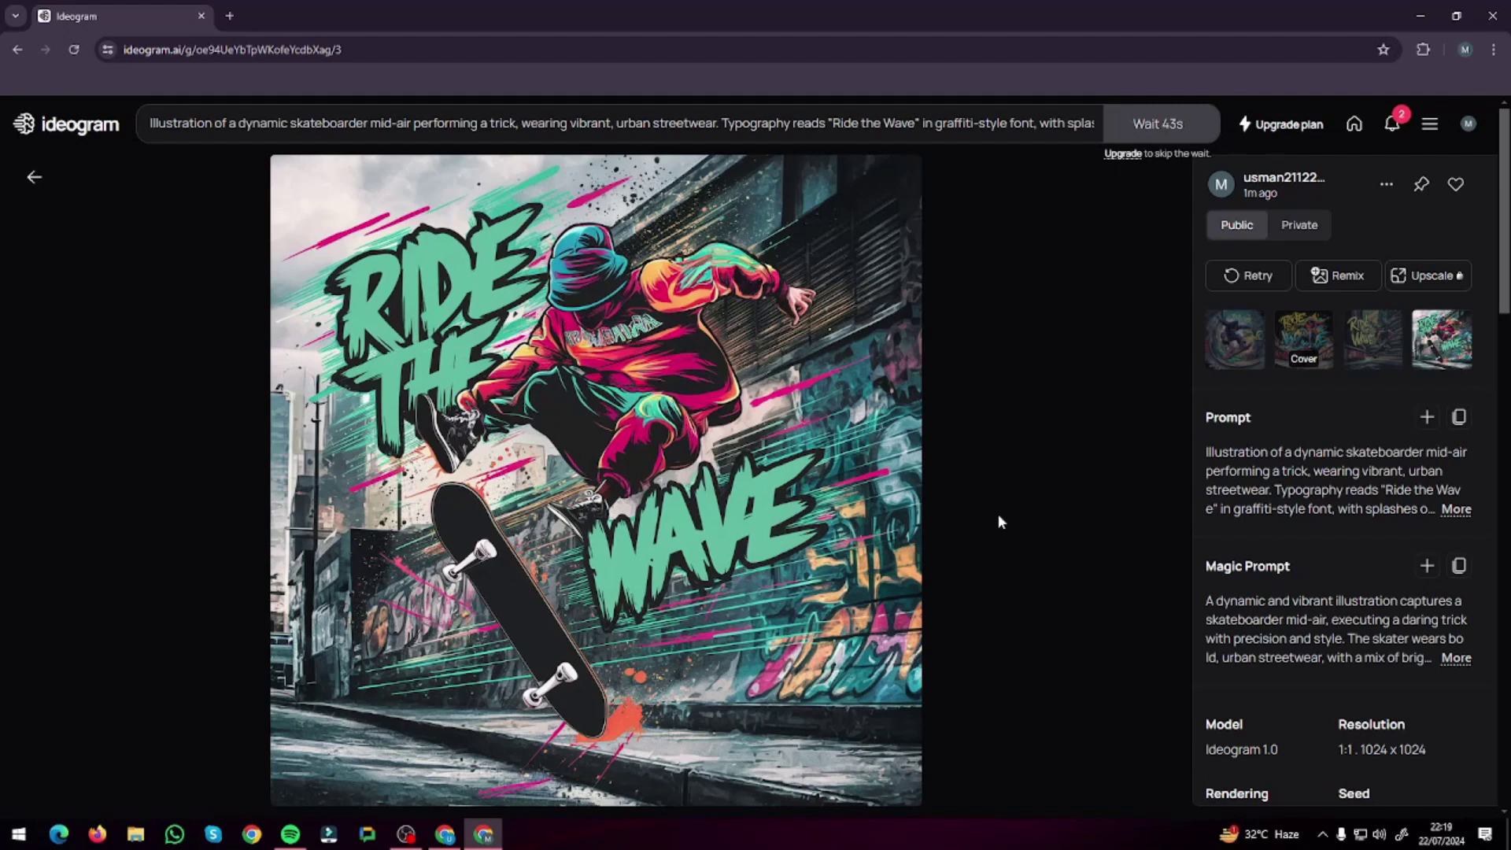
click(1232, 349)
click(1308, 335)
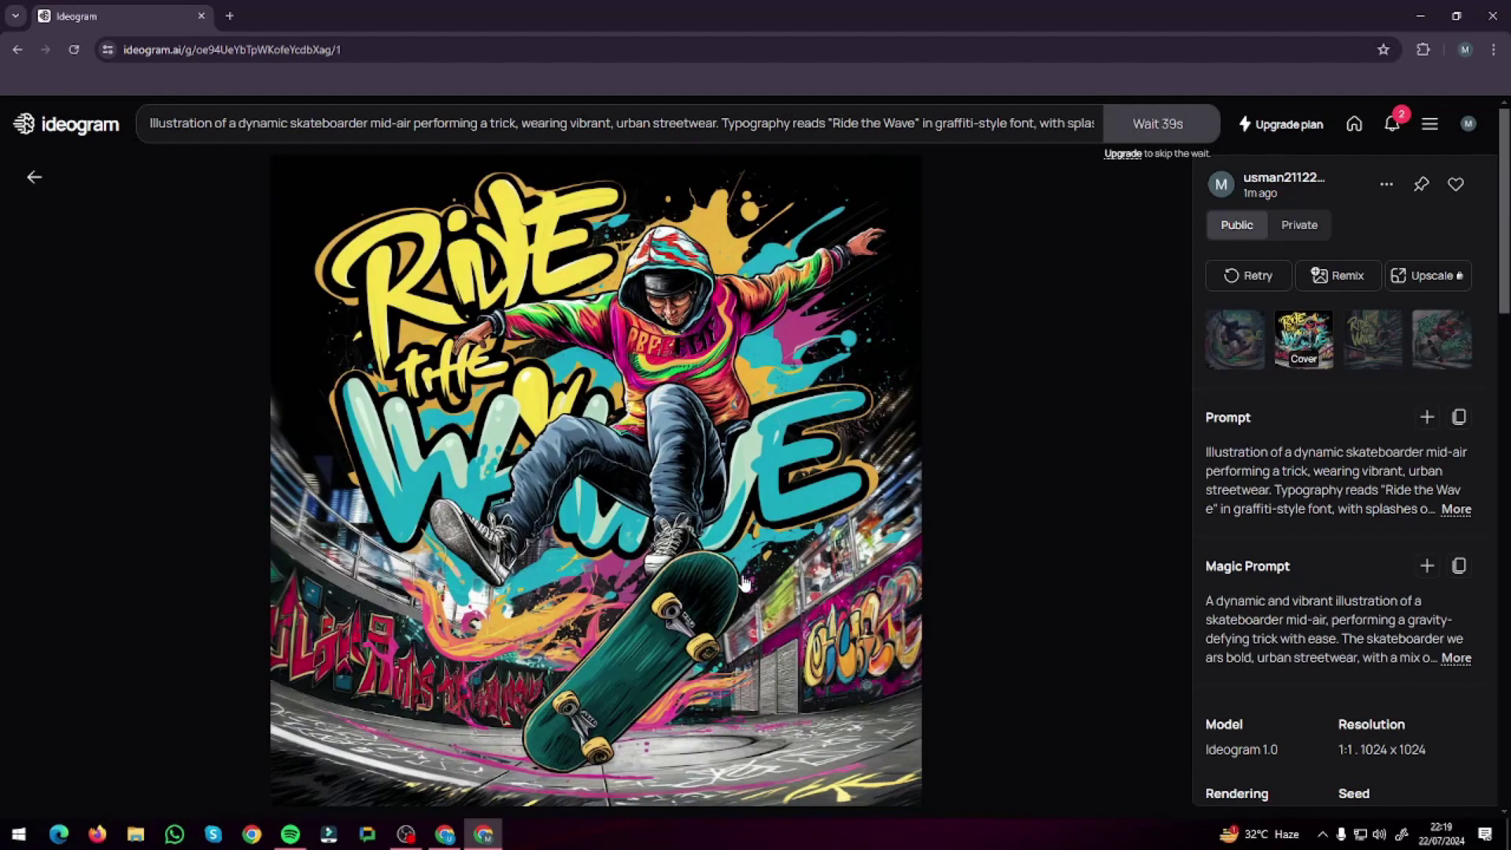
key(Left)
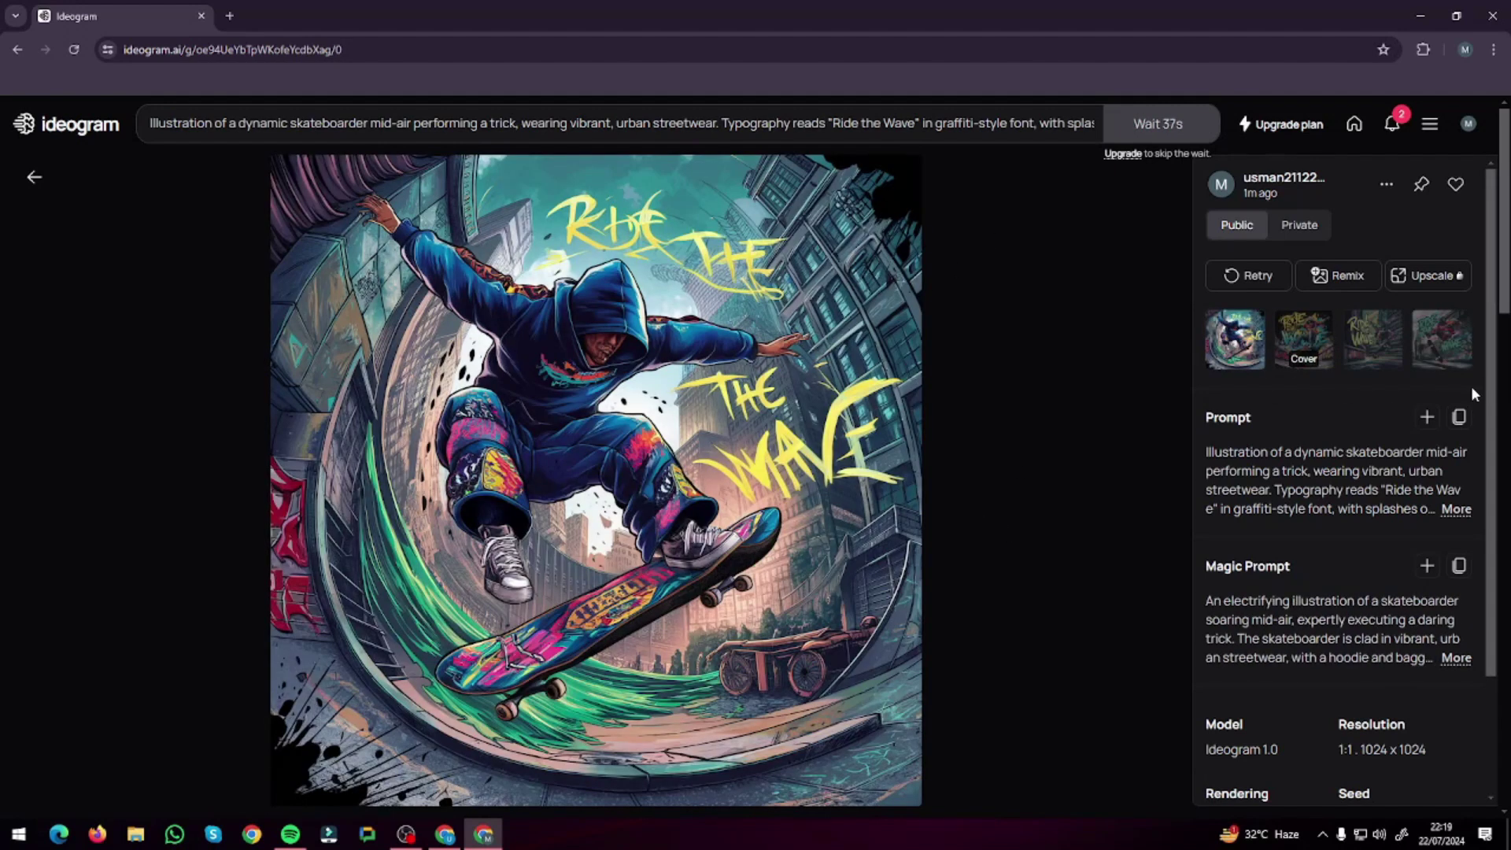
click(1361, 352)
key(Right)
click(1221, 346)
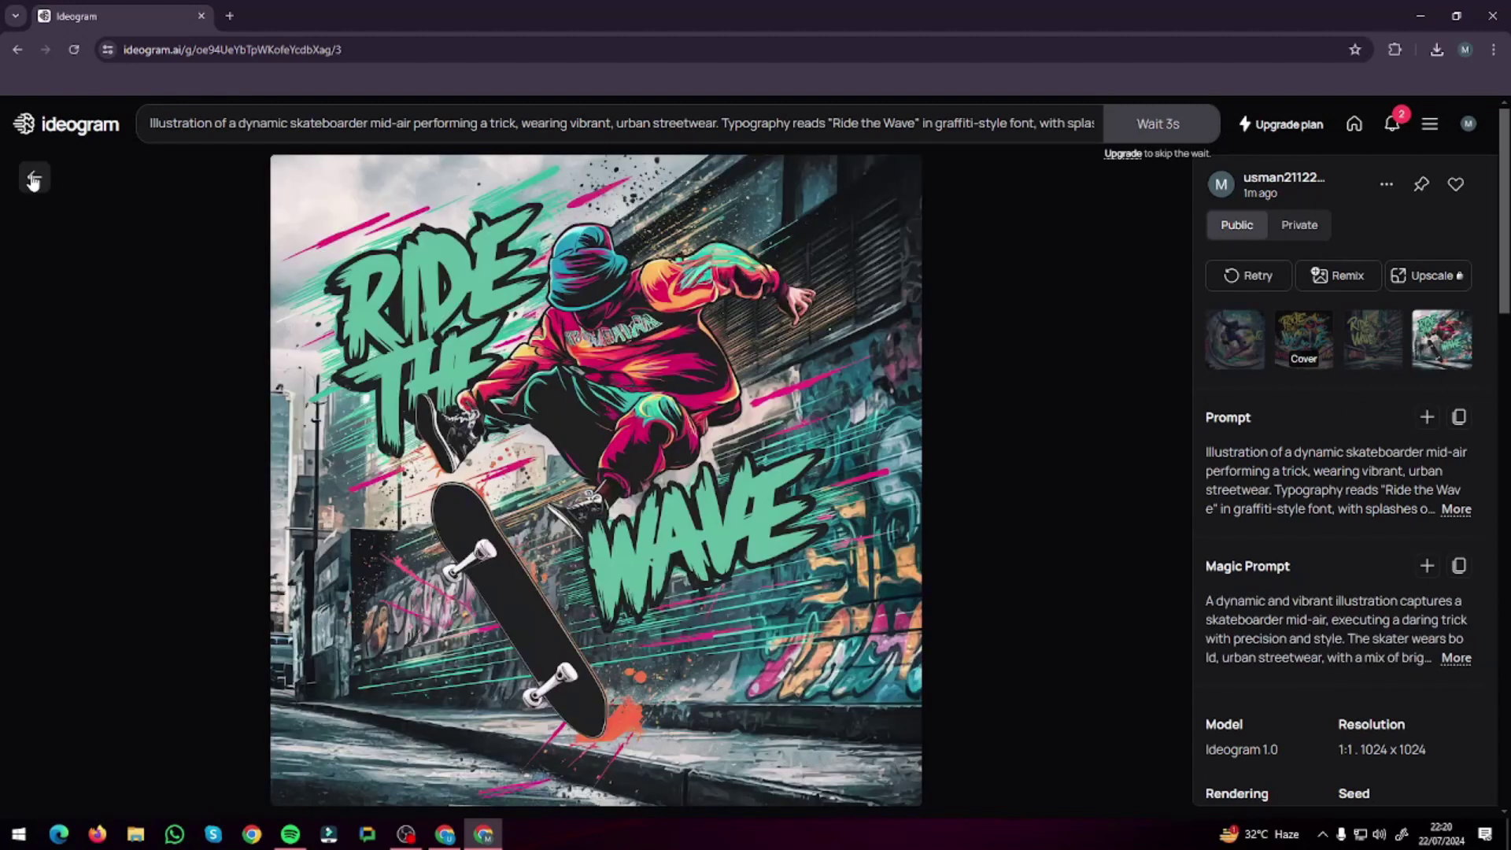
click(31, 176)
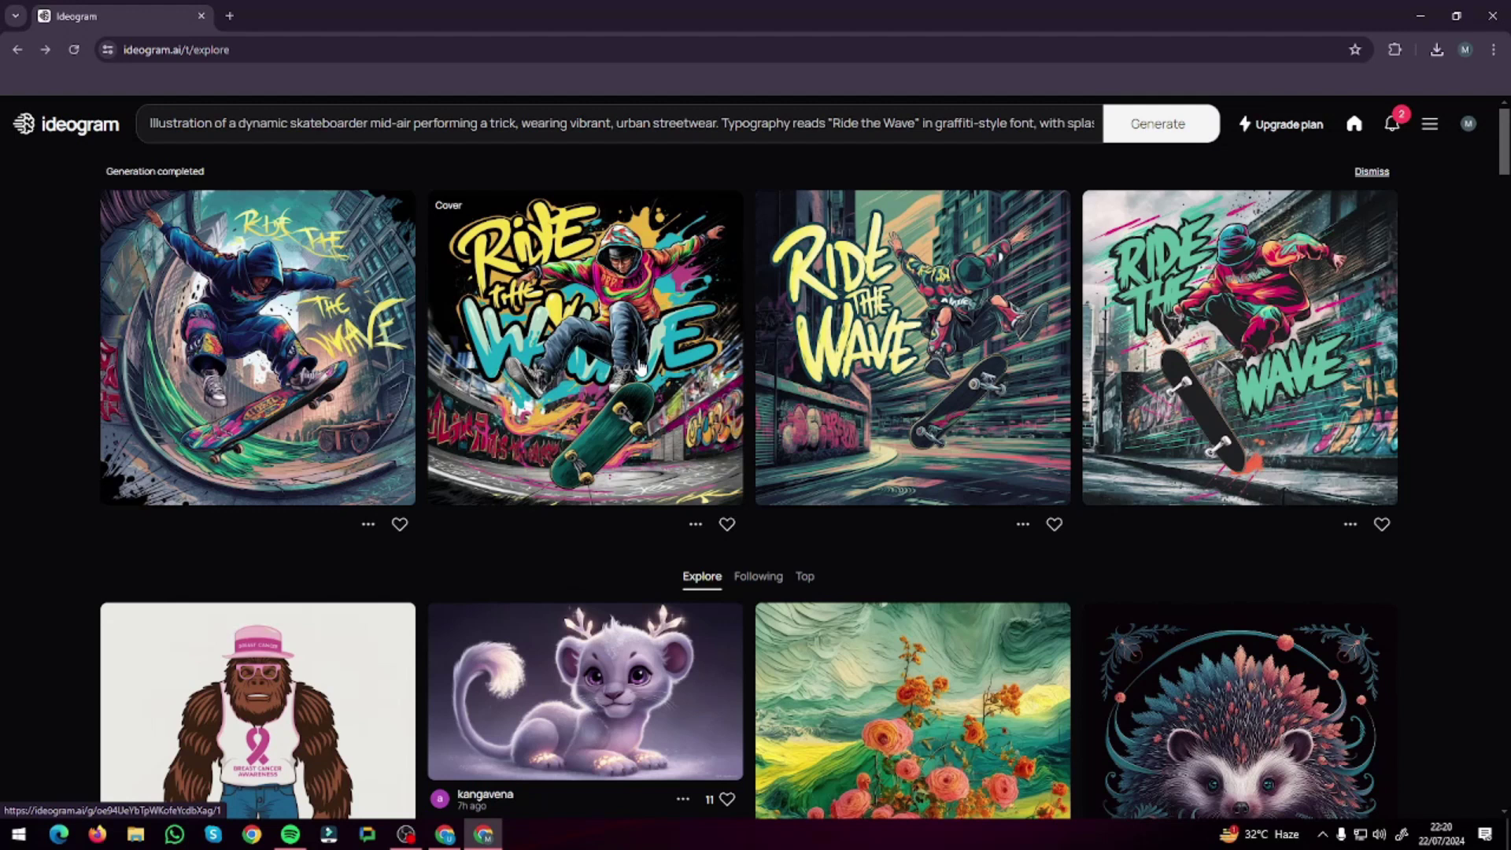
Search Google for "printify" in a new browser tab and open the official Printify website
click(230, 16)
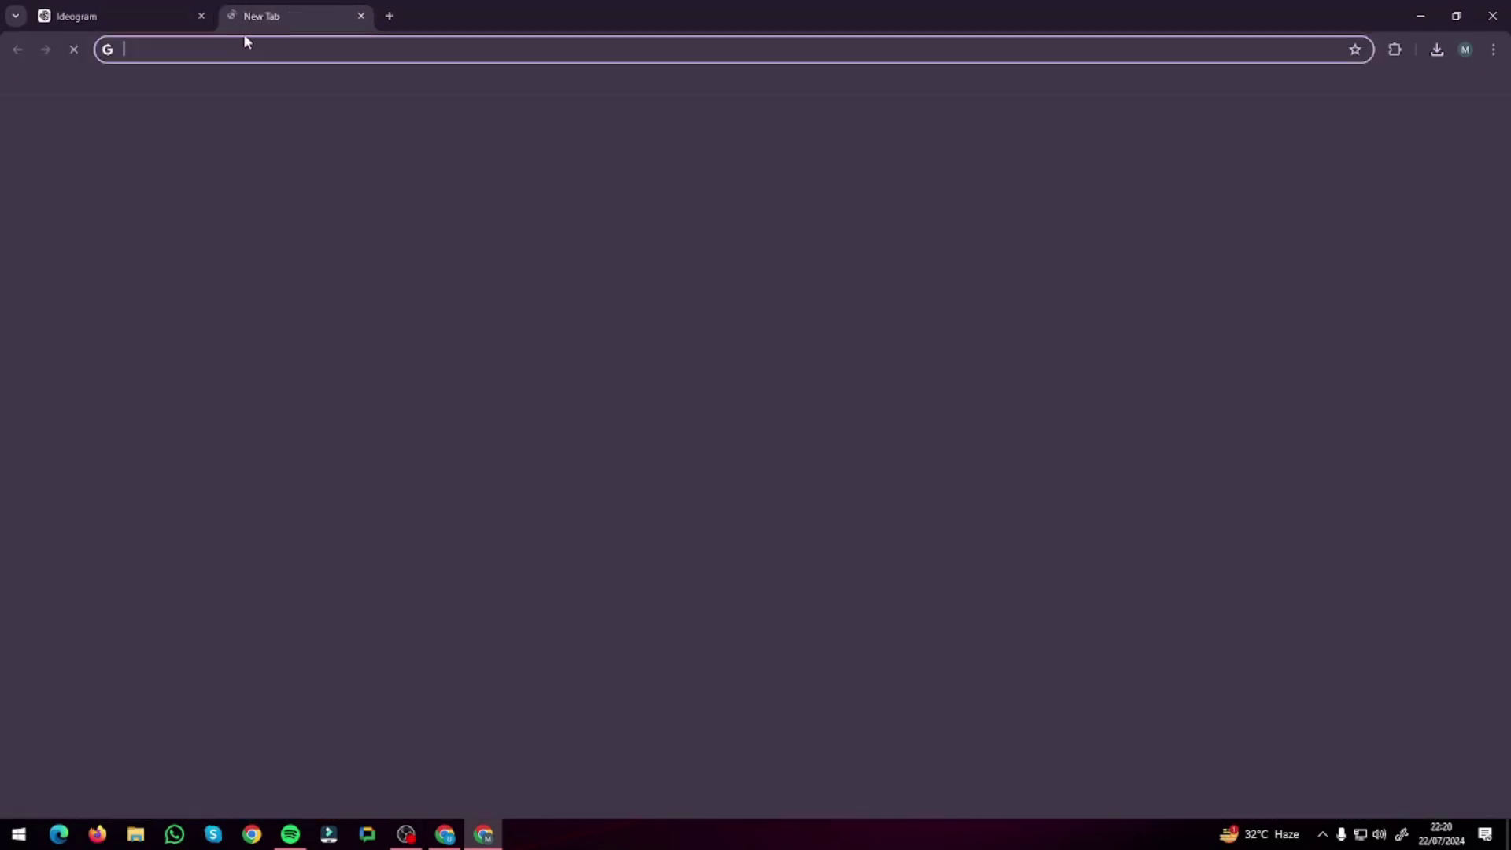
click(265, 47)
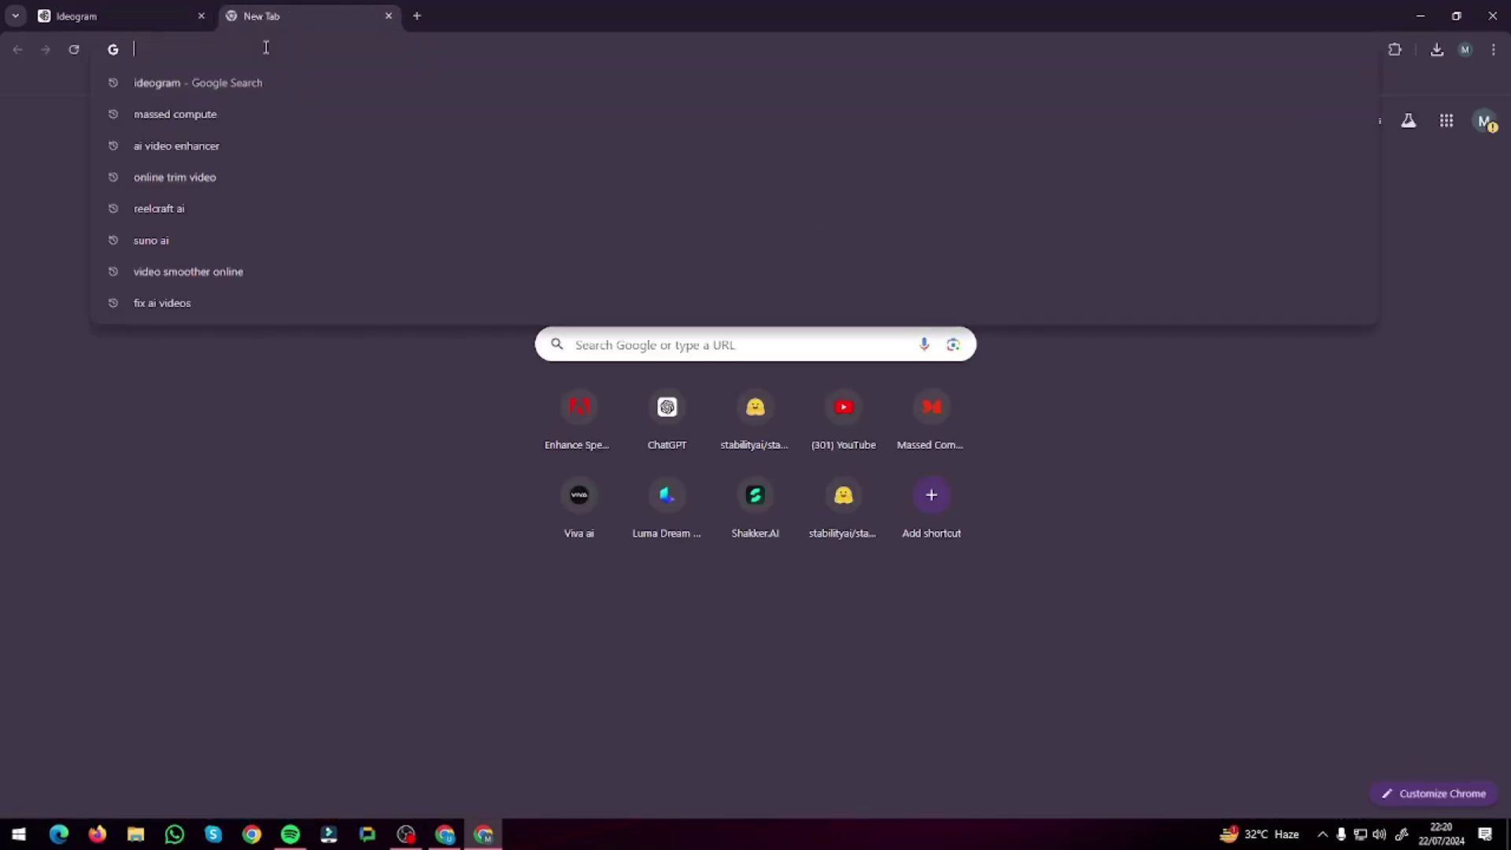
text(printify)
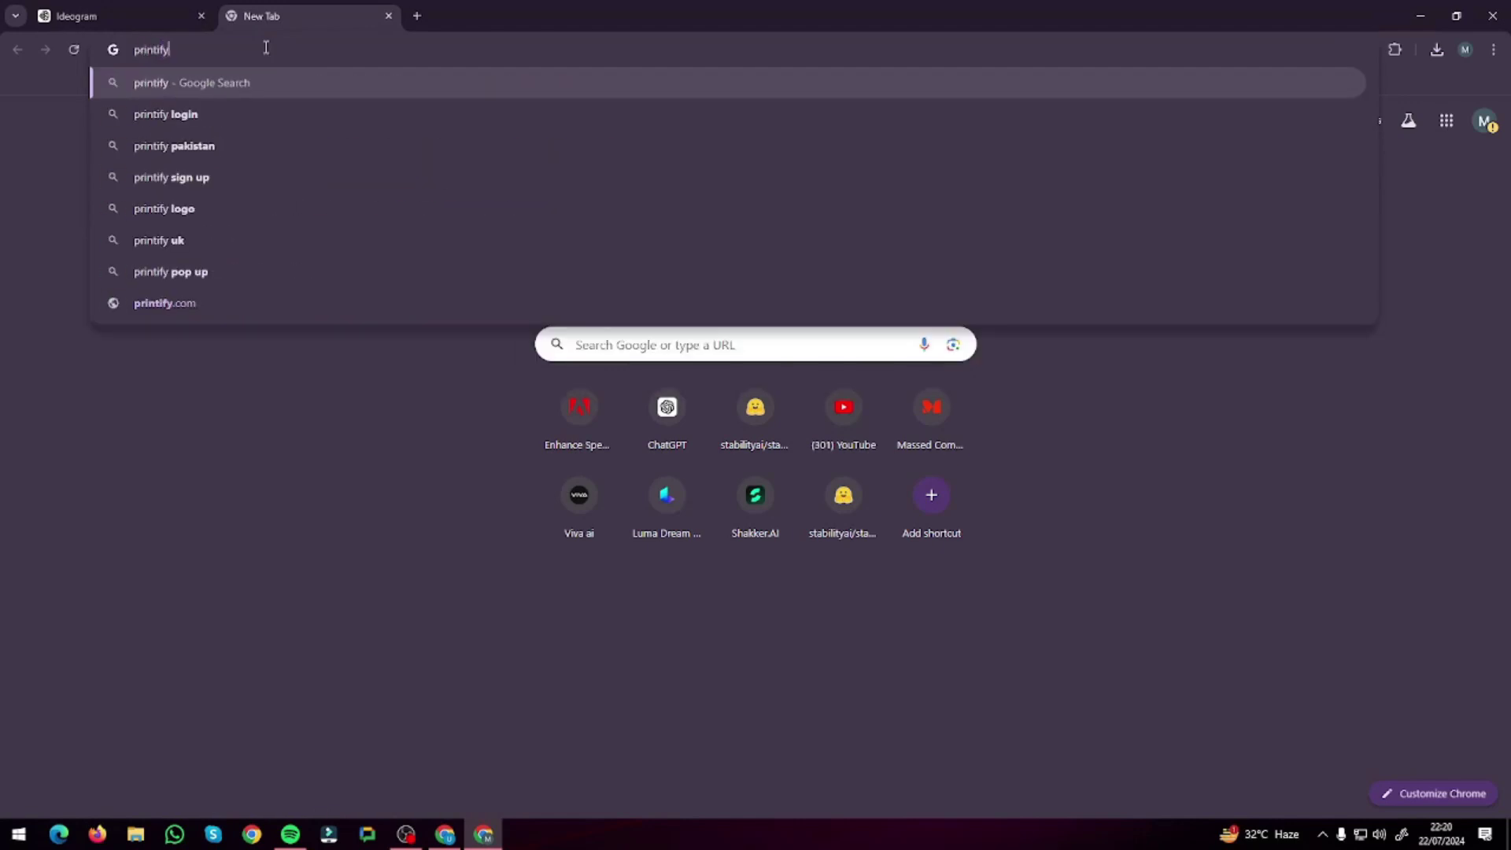
key(Return)
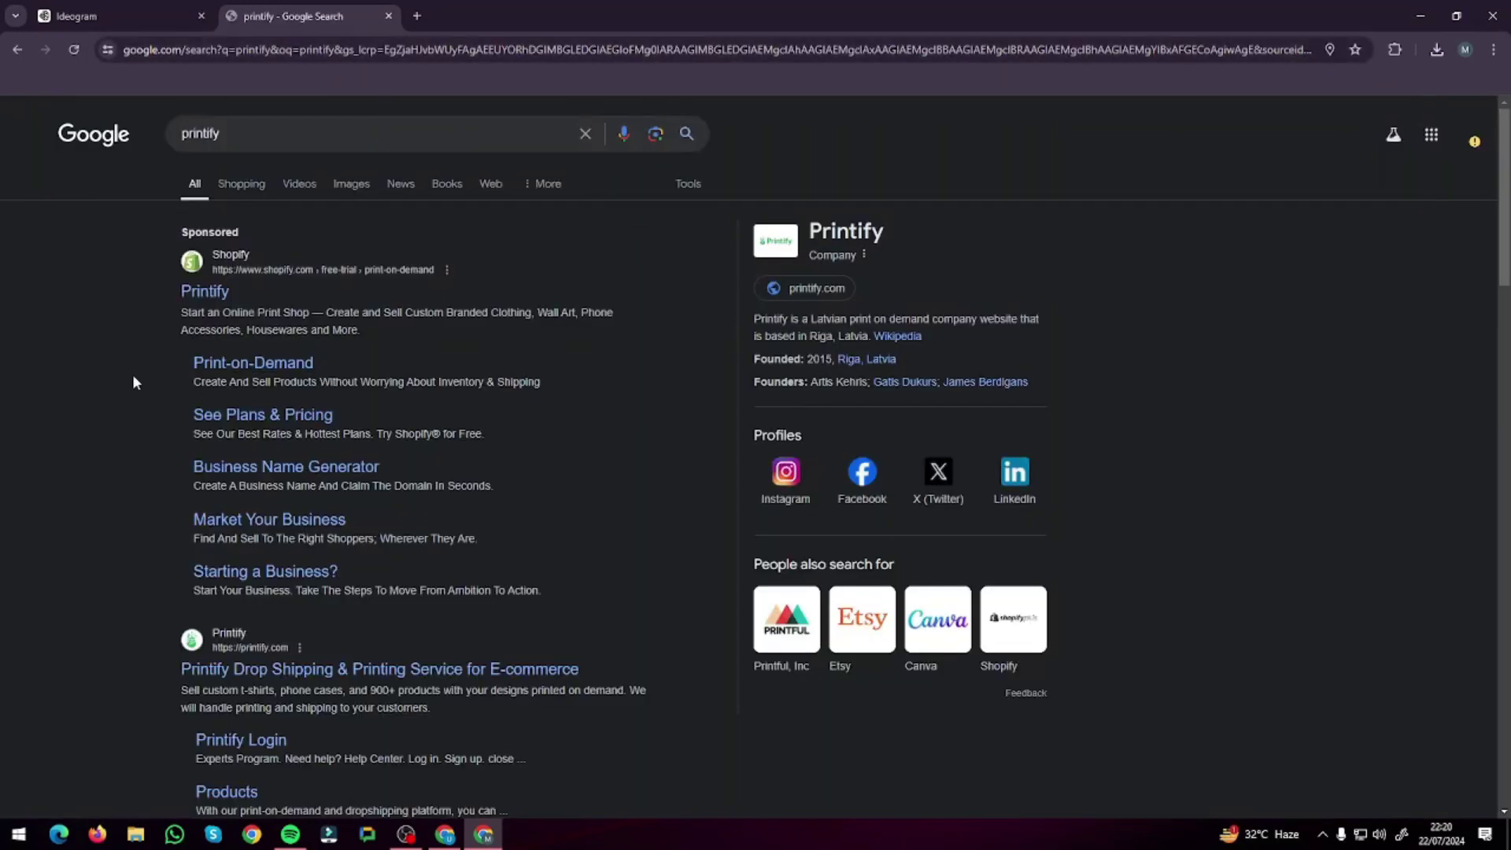
click(236, 670)
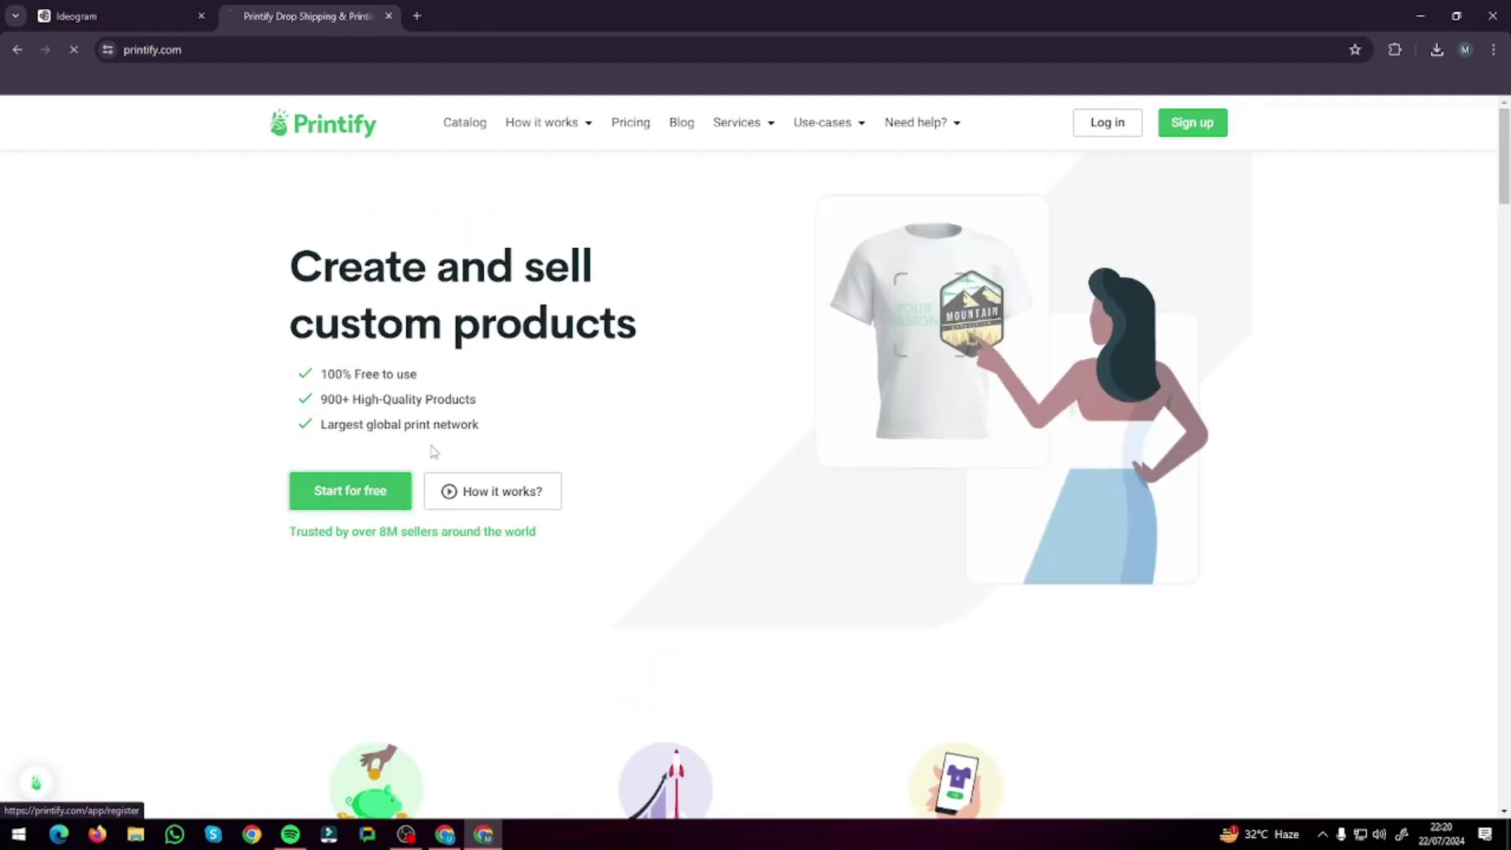
Start for free on Printify and sign up with the Google account, confirming the sign-in
click(358, 492)
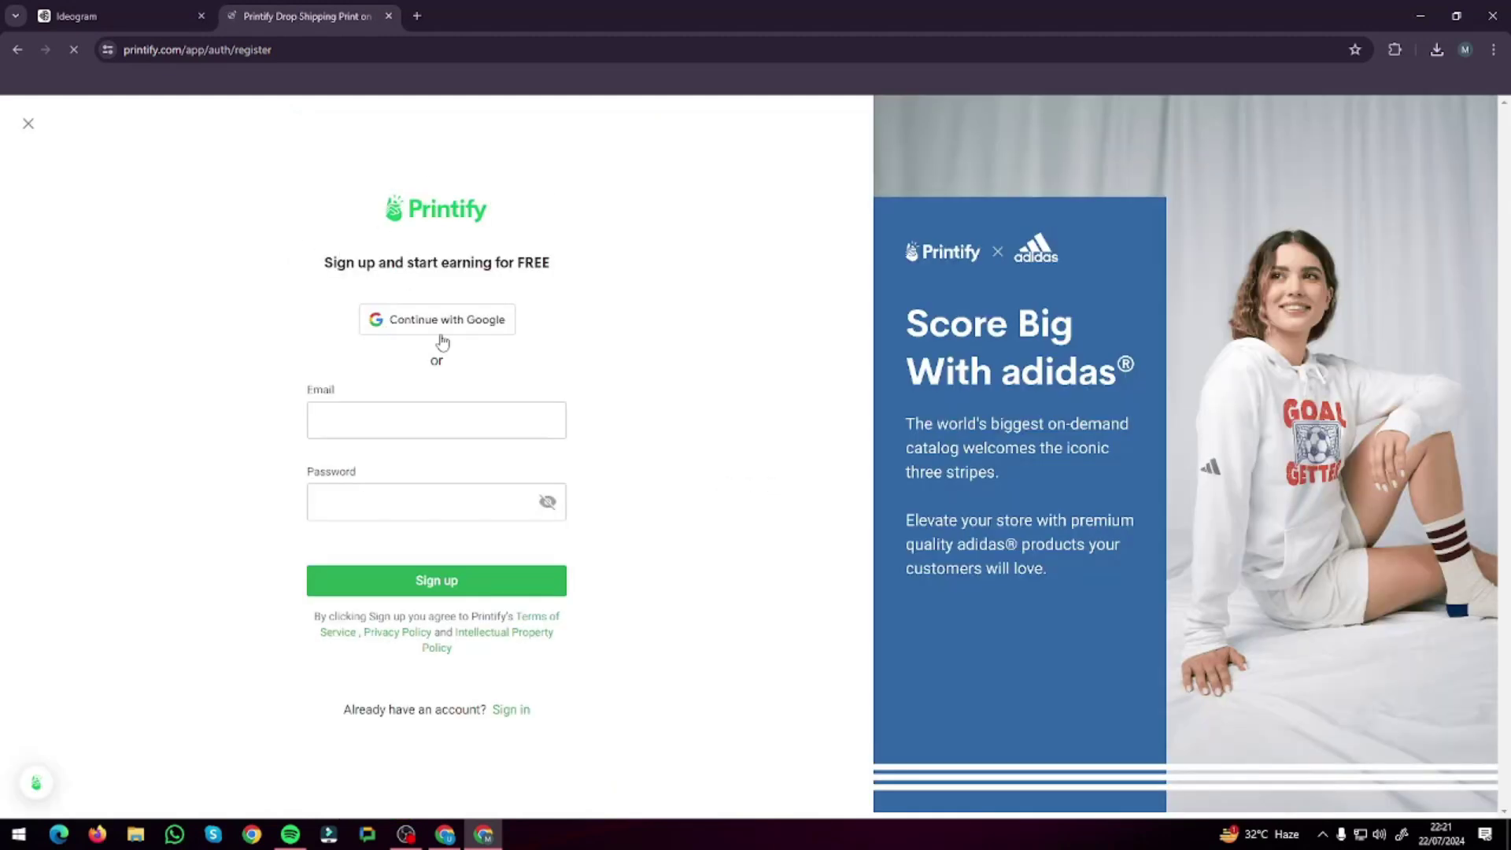
click(464, 319)
click(850, 455)
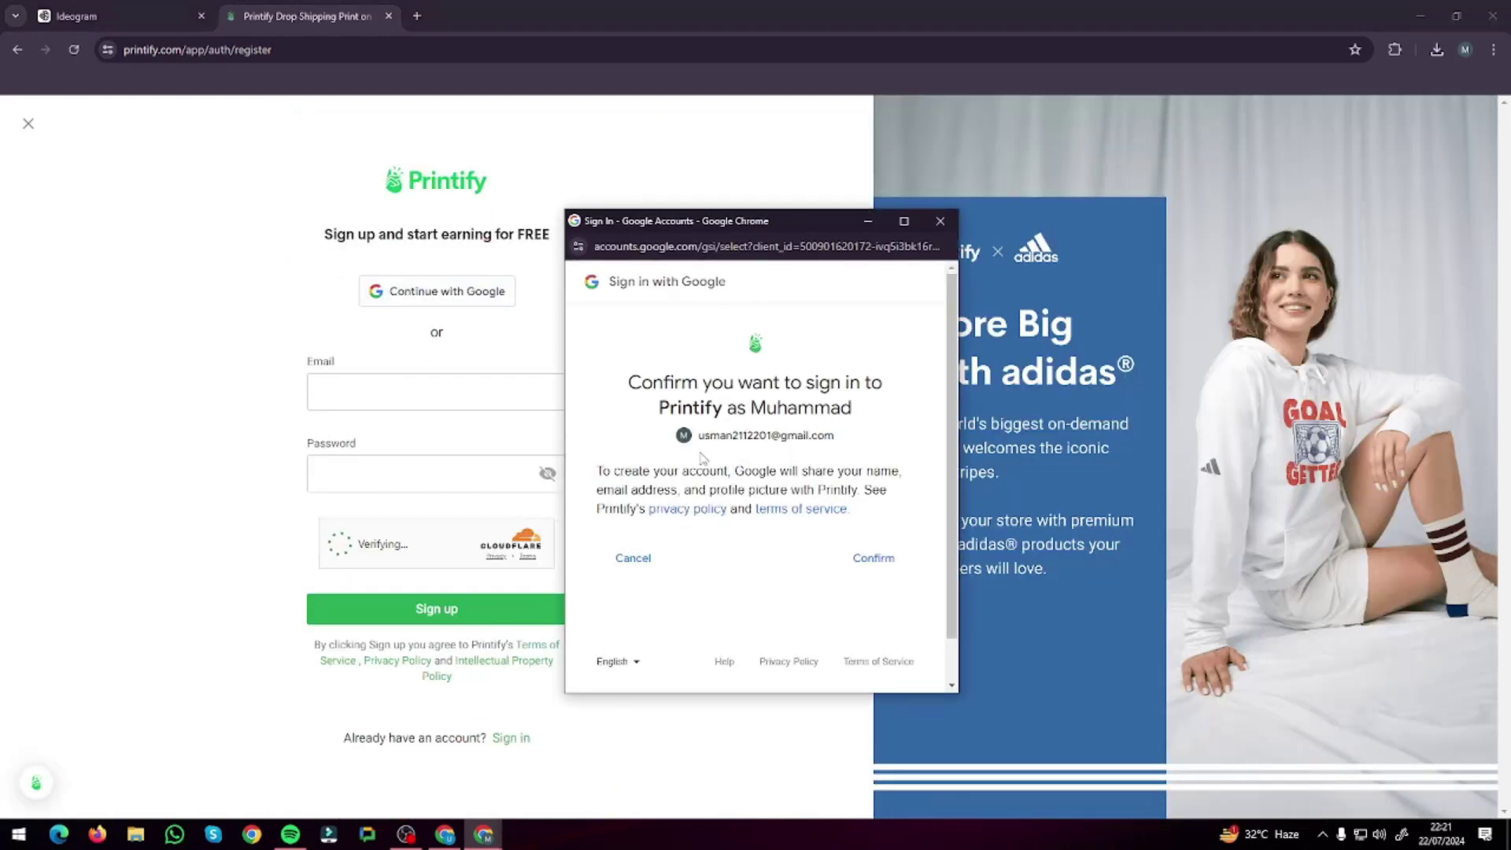
click(874, 557)
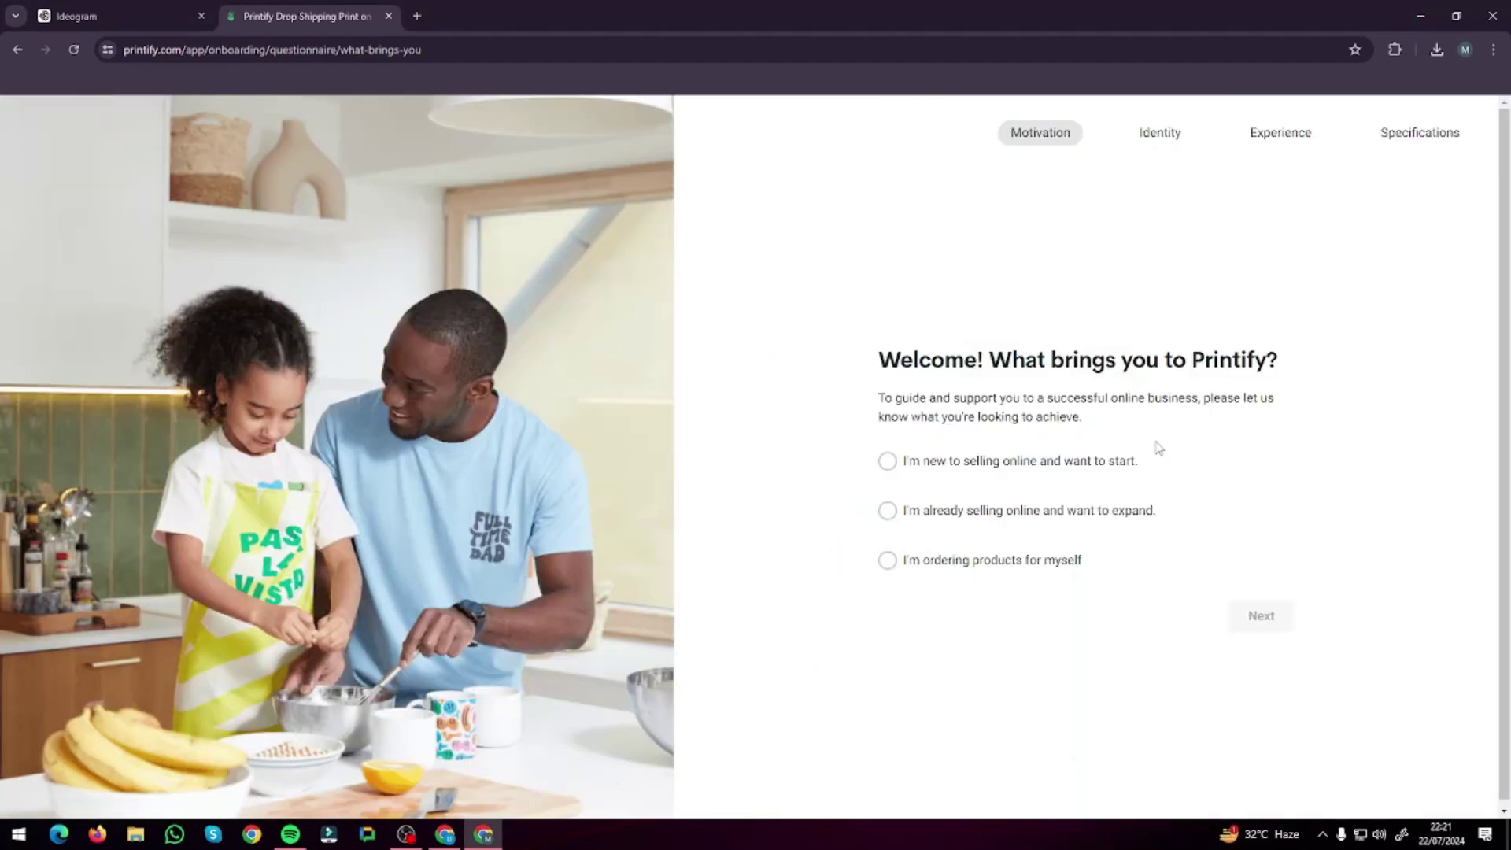
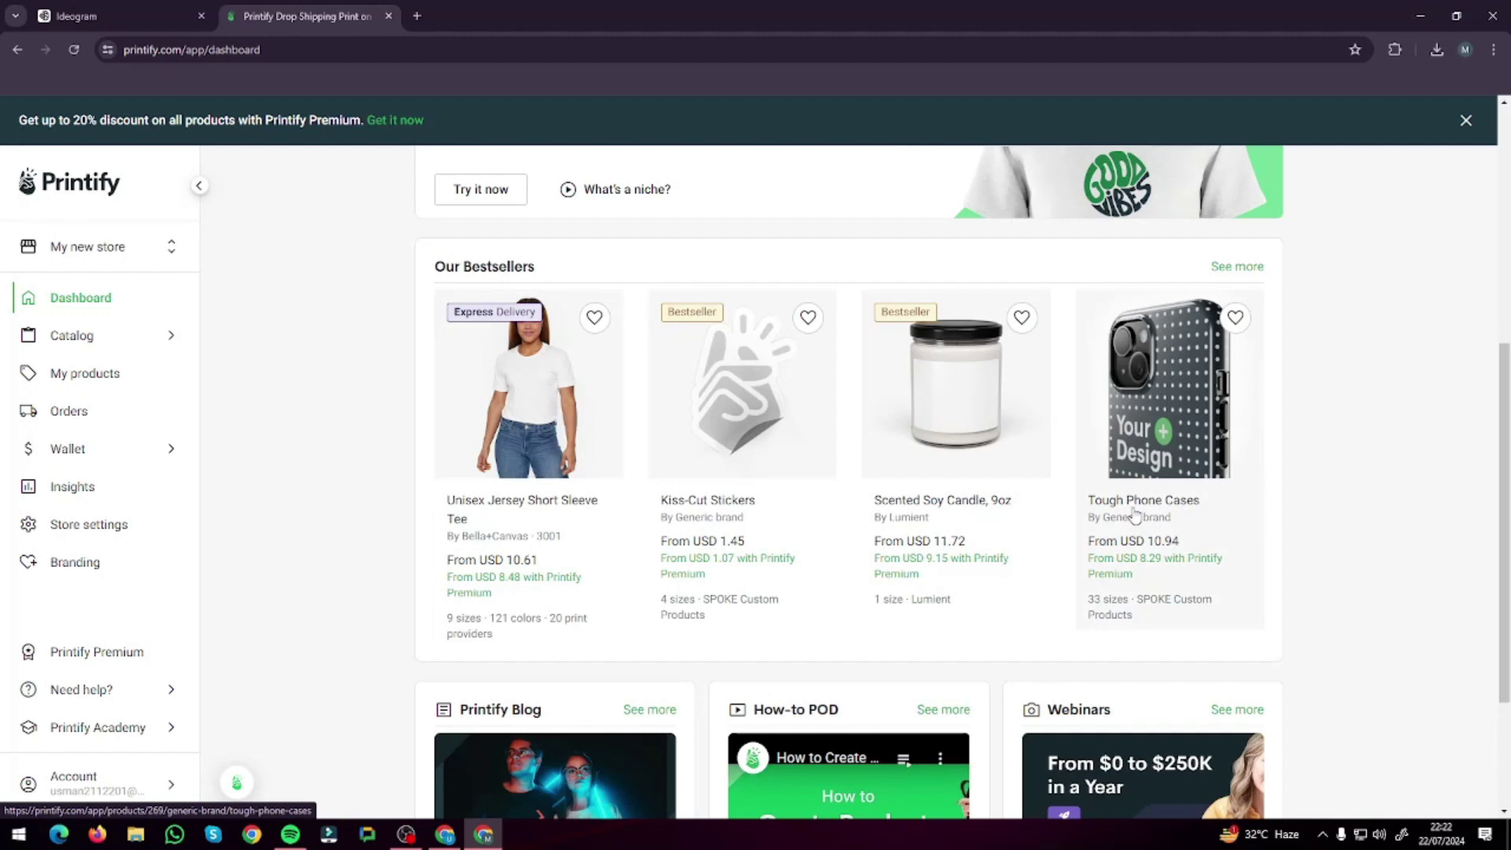
Start creating the first product from the store setup checklist, choosing the T-shirts category and the Comfort Colors Unisex Garment-Dyed T-shirt
scroll(1154, 479, down, 2)
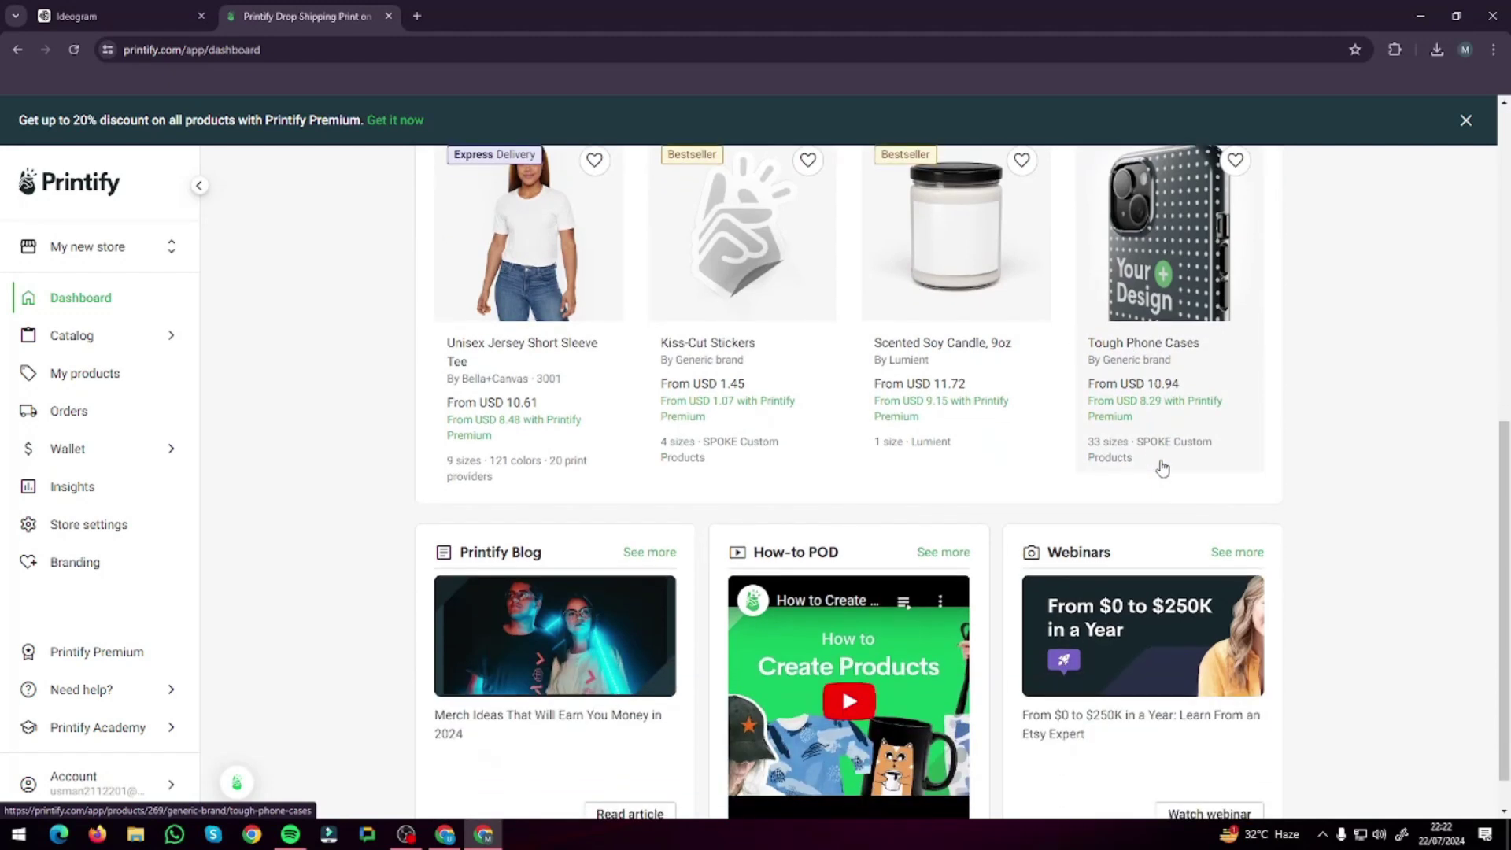
scroll(1162, 469, up, 8)
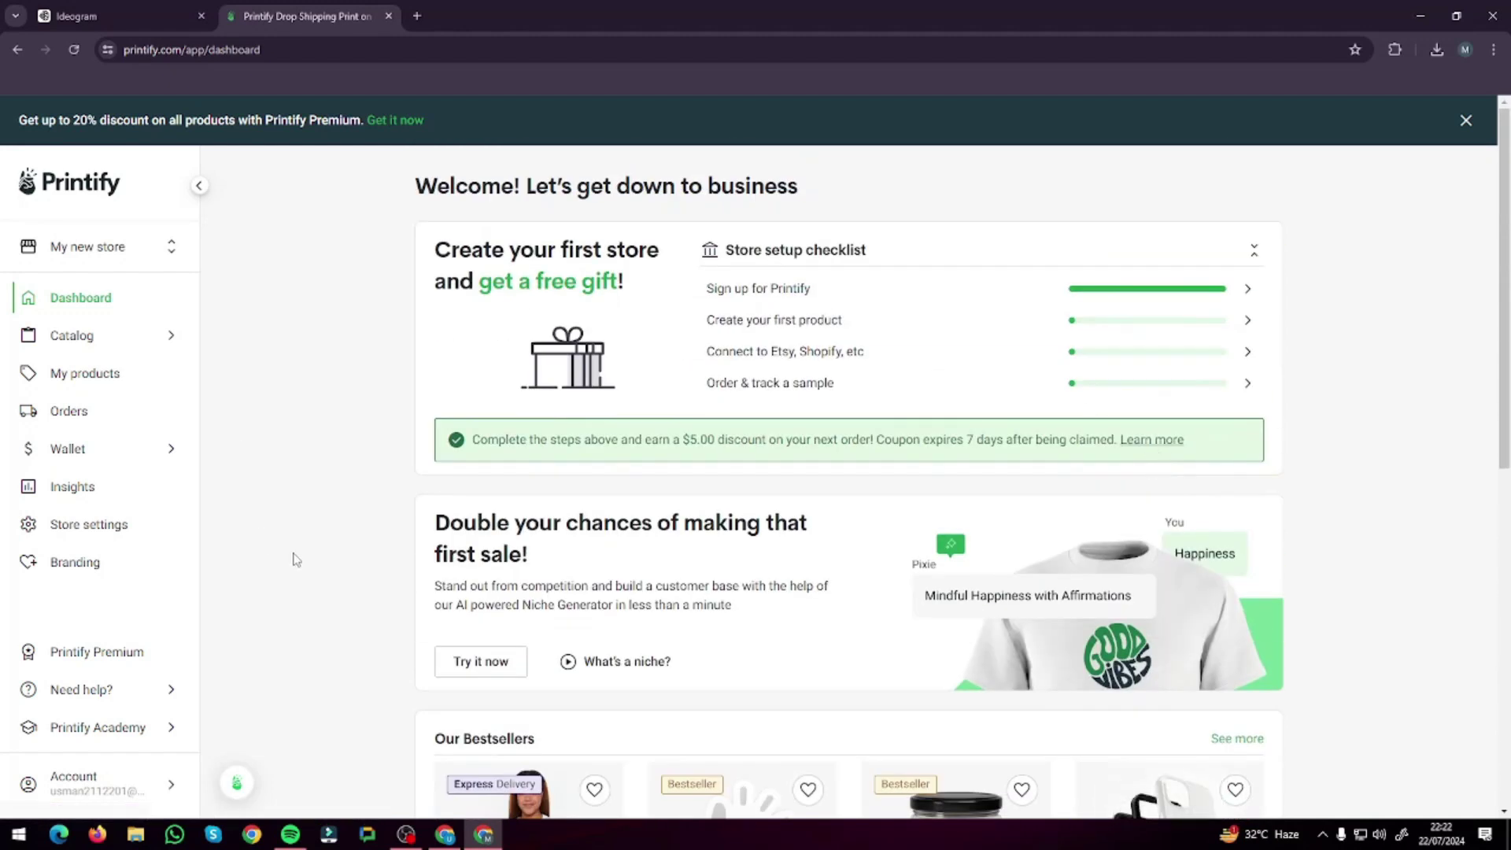
scroll(327, 455, down, 3)
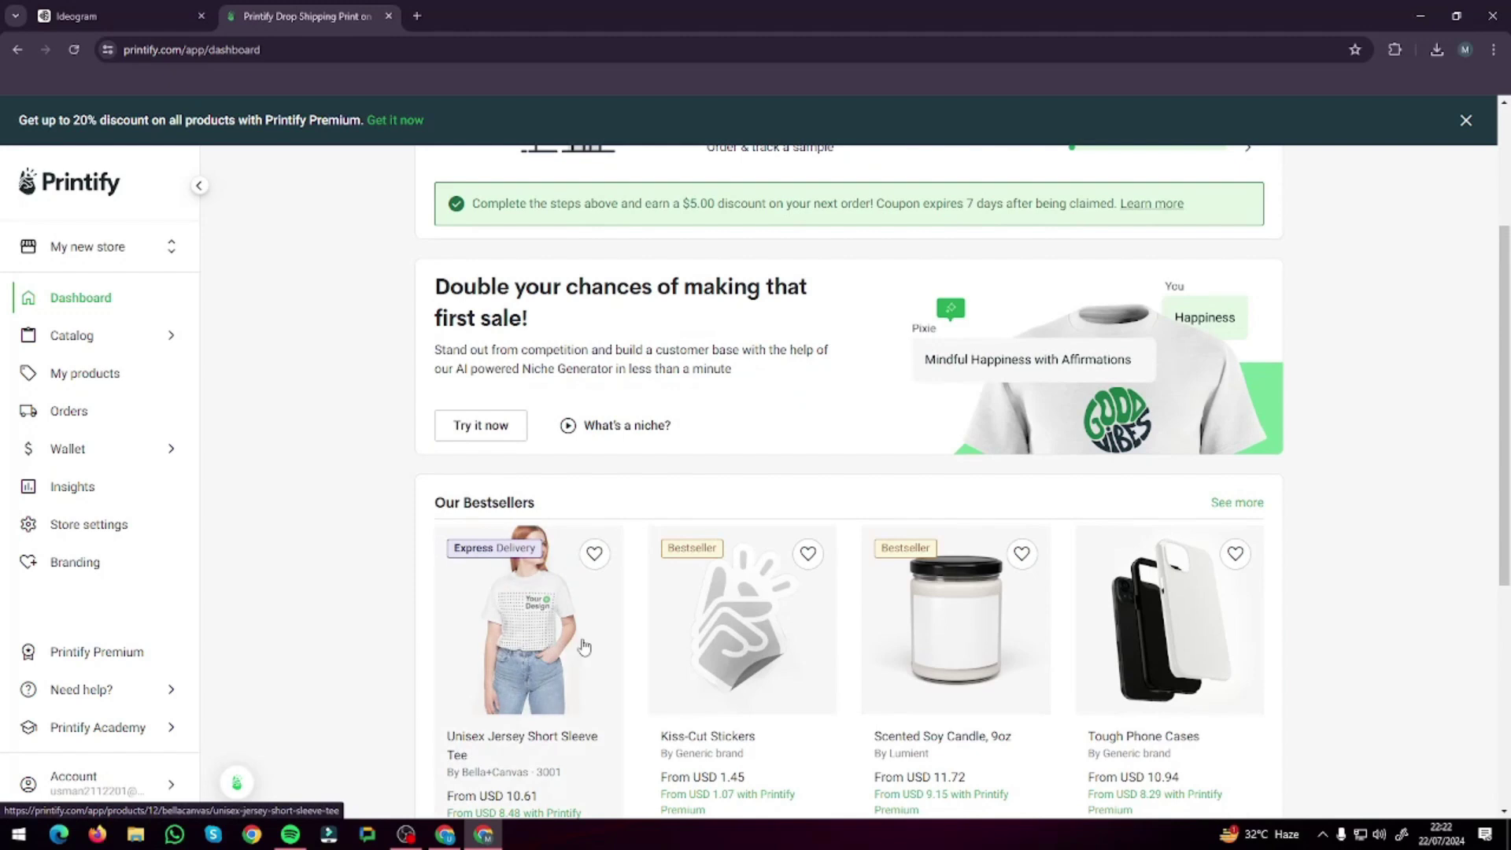
scroll(435, 611, up, 3)
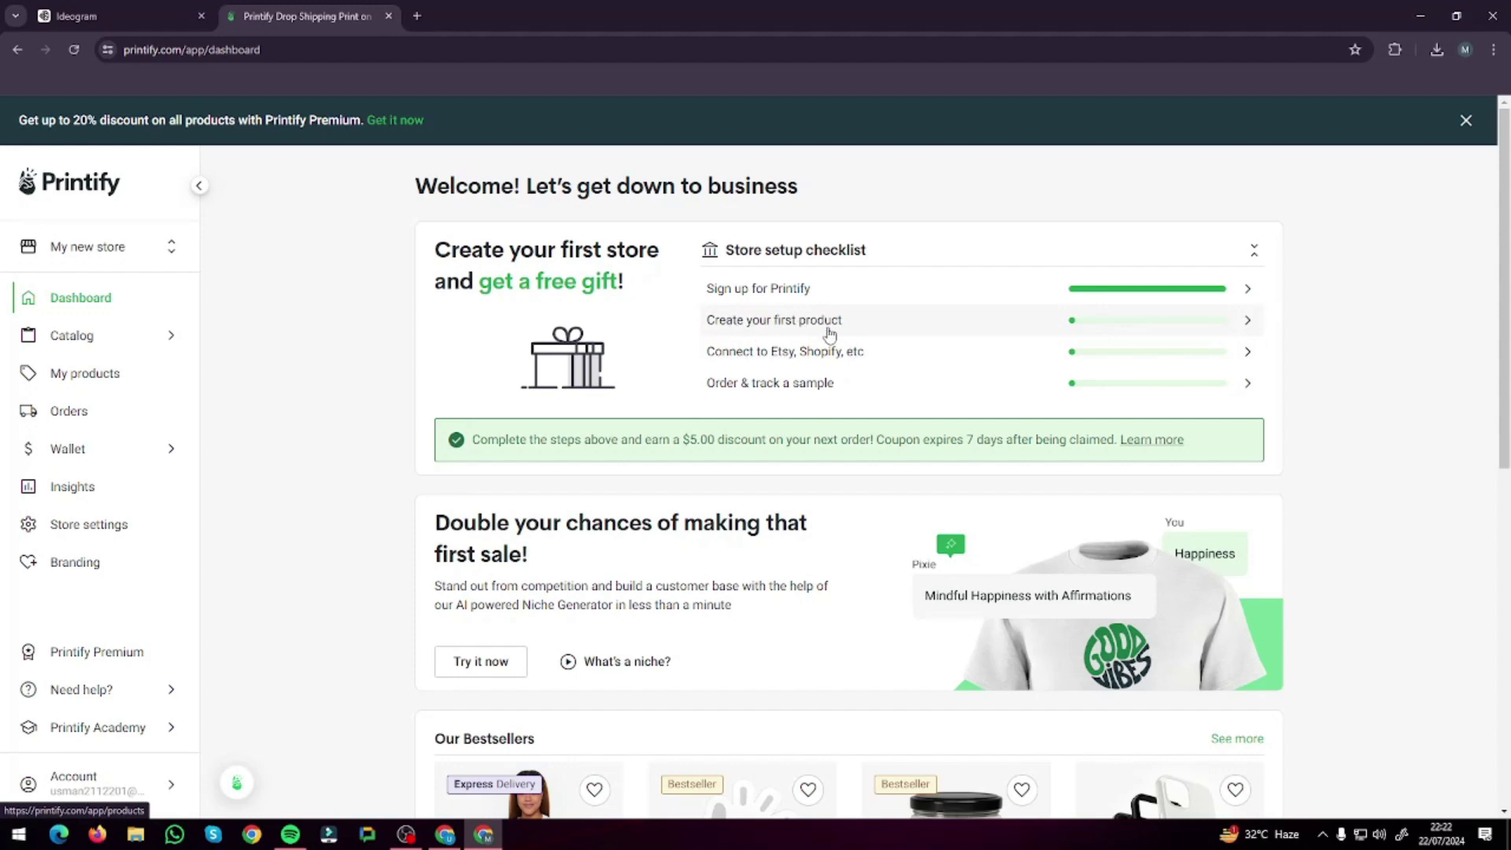
click(753, 322)
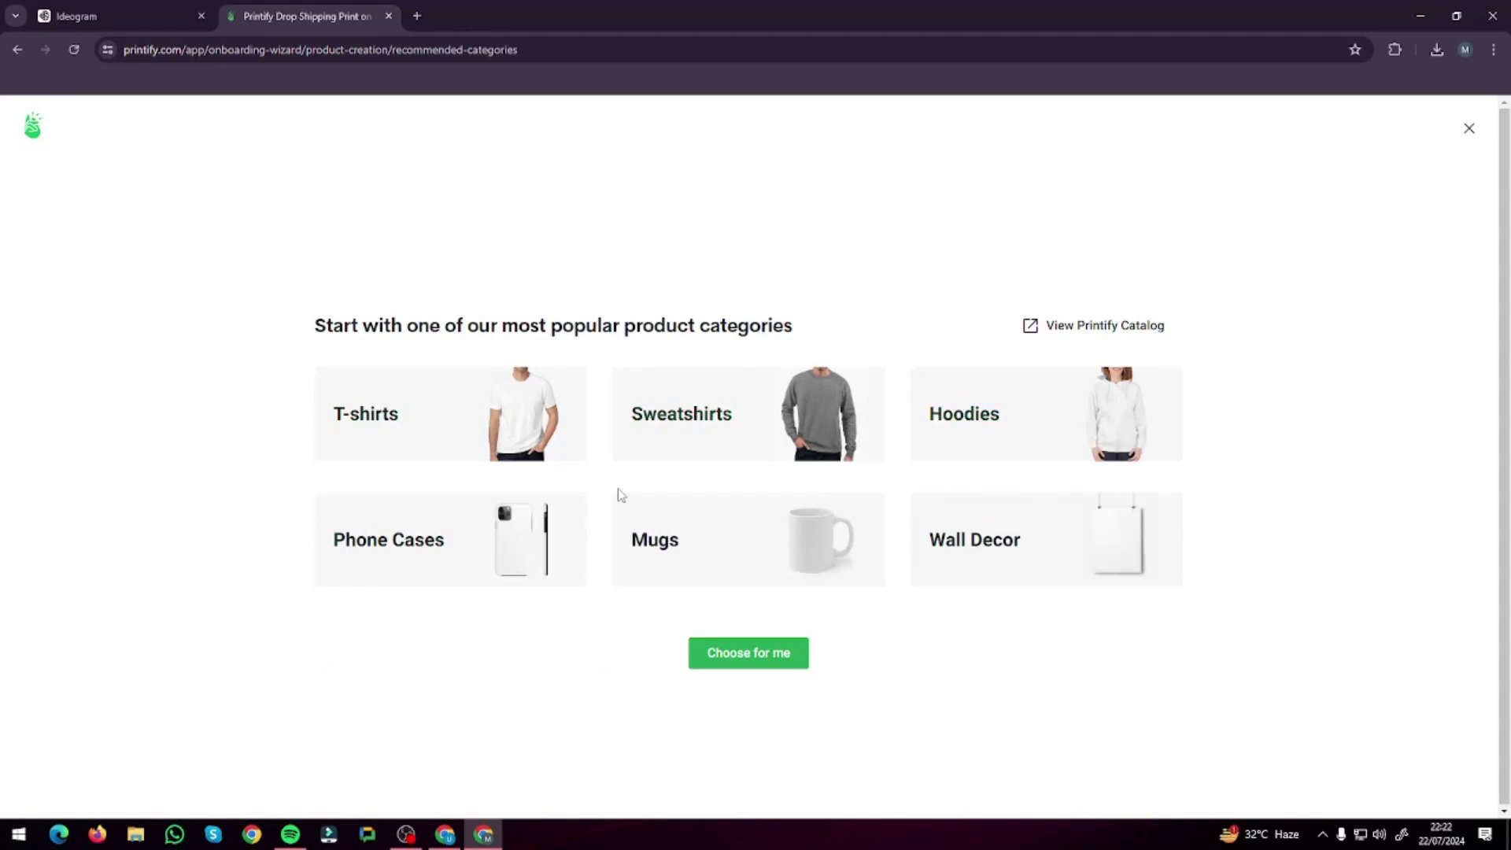
click(445, 425)
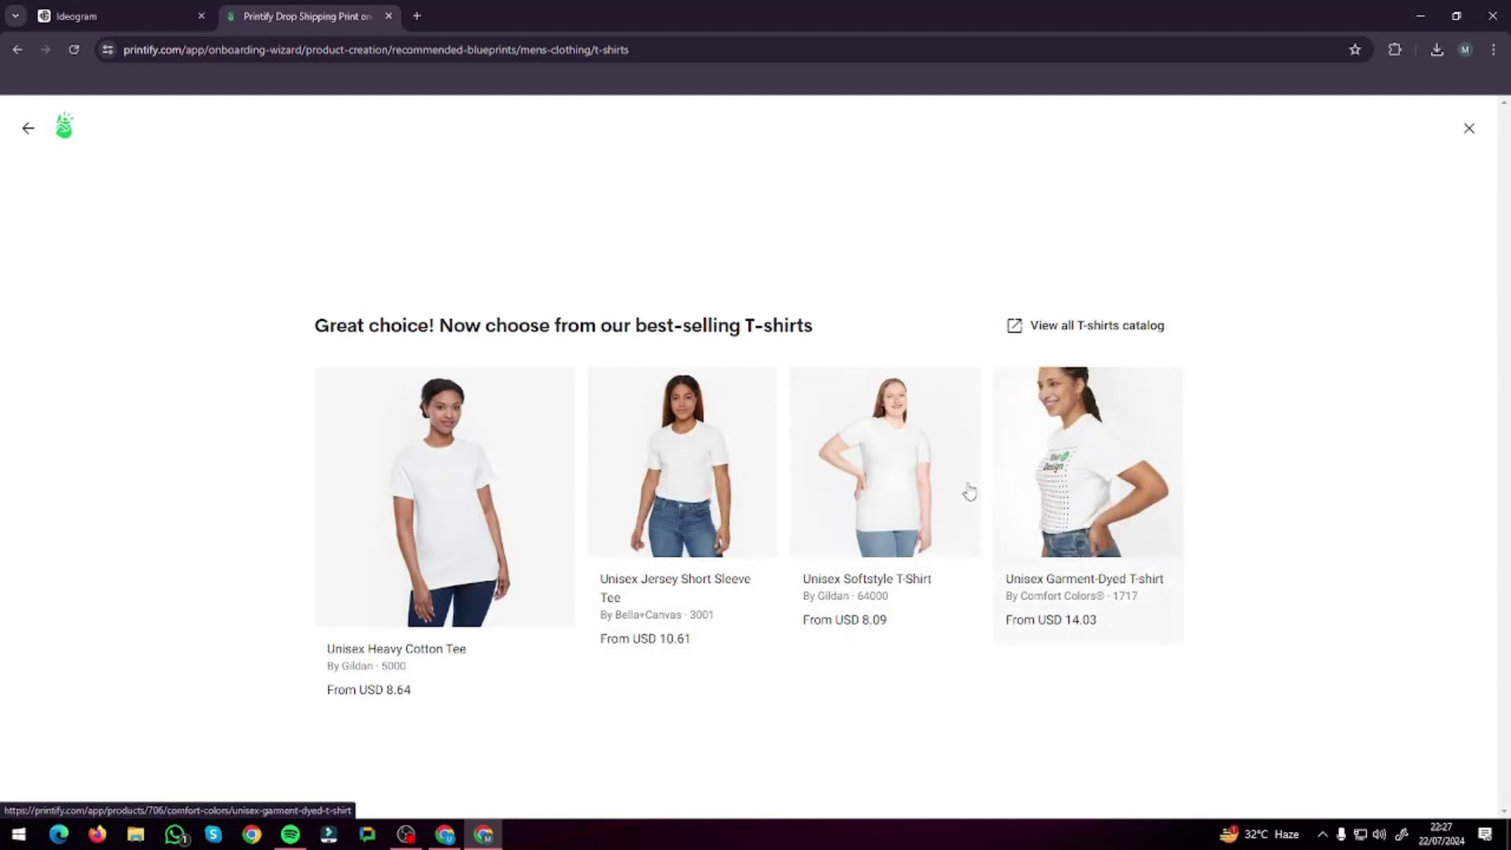
click(1095, 479)
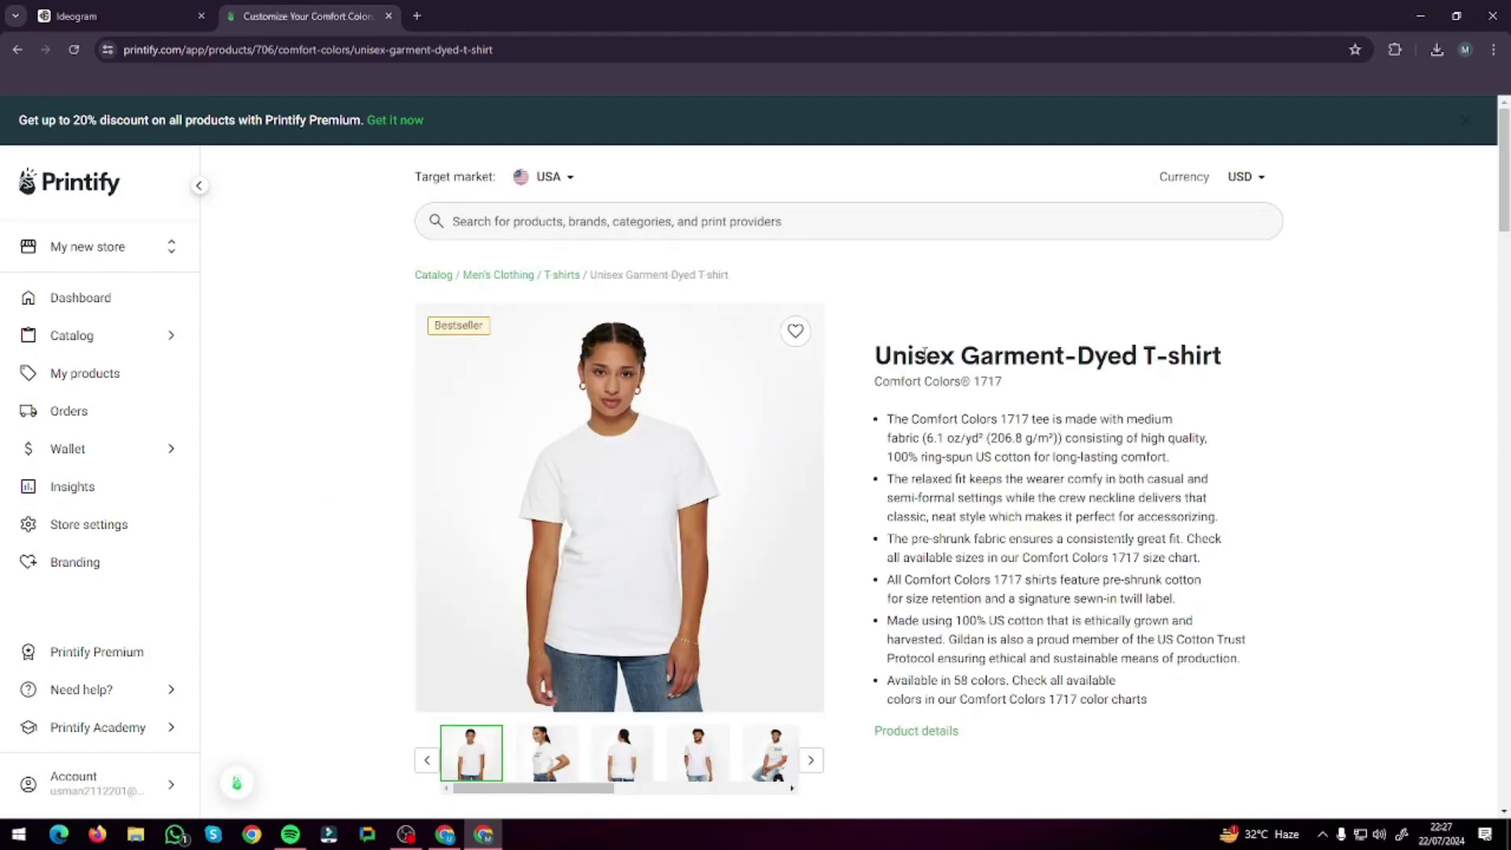
Compare the print providers for the T-shirt and start designing with Monster Digital
scroll(931, 339, down, 2)
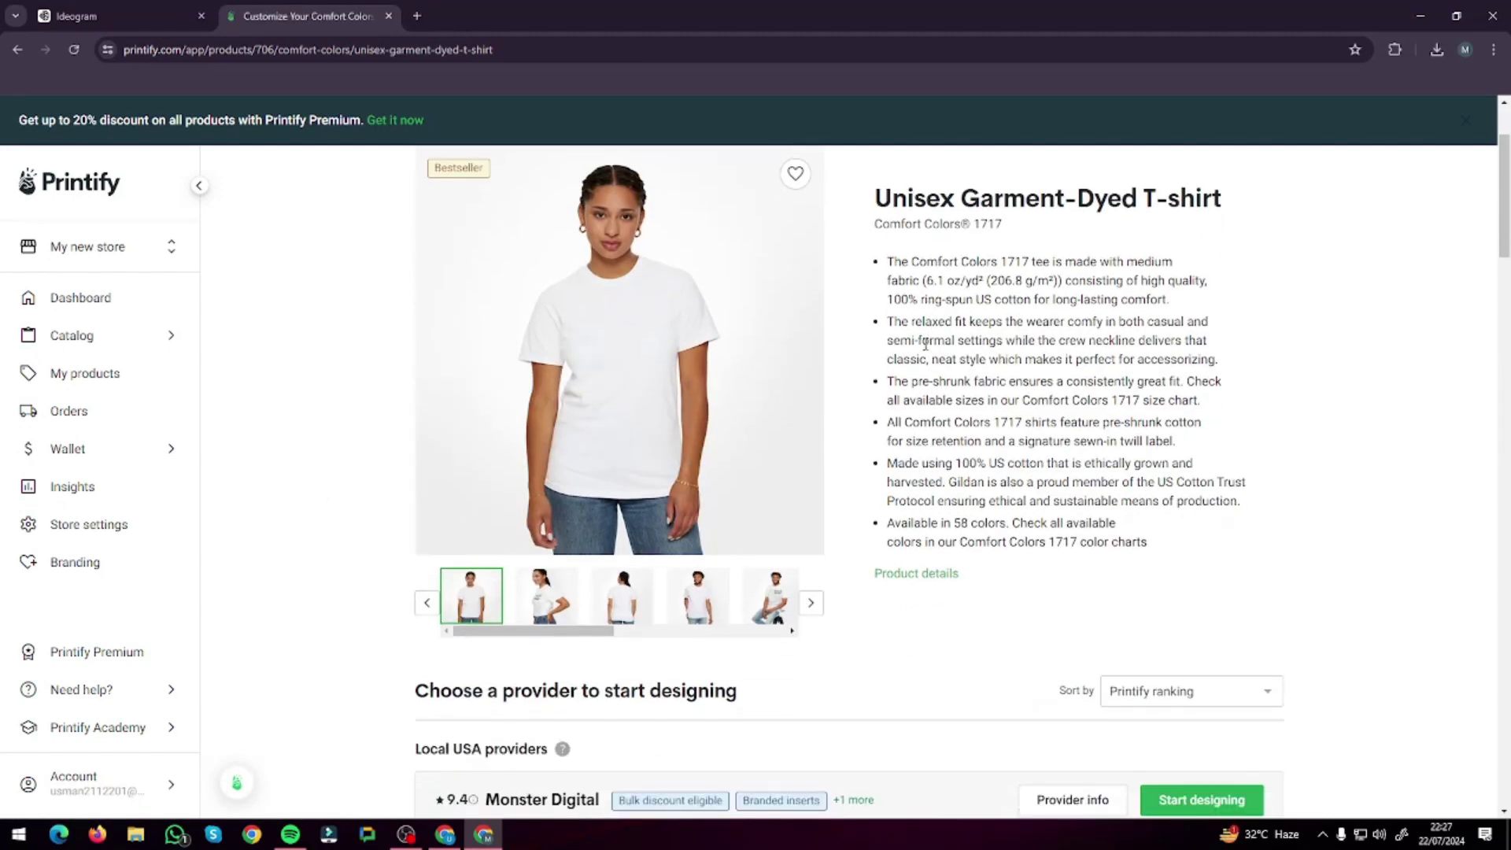
scroll(1089, 437, down, 2)
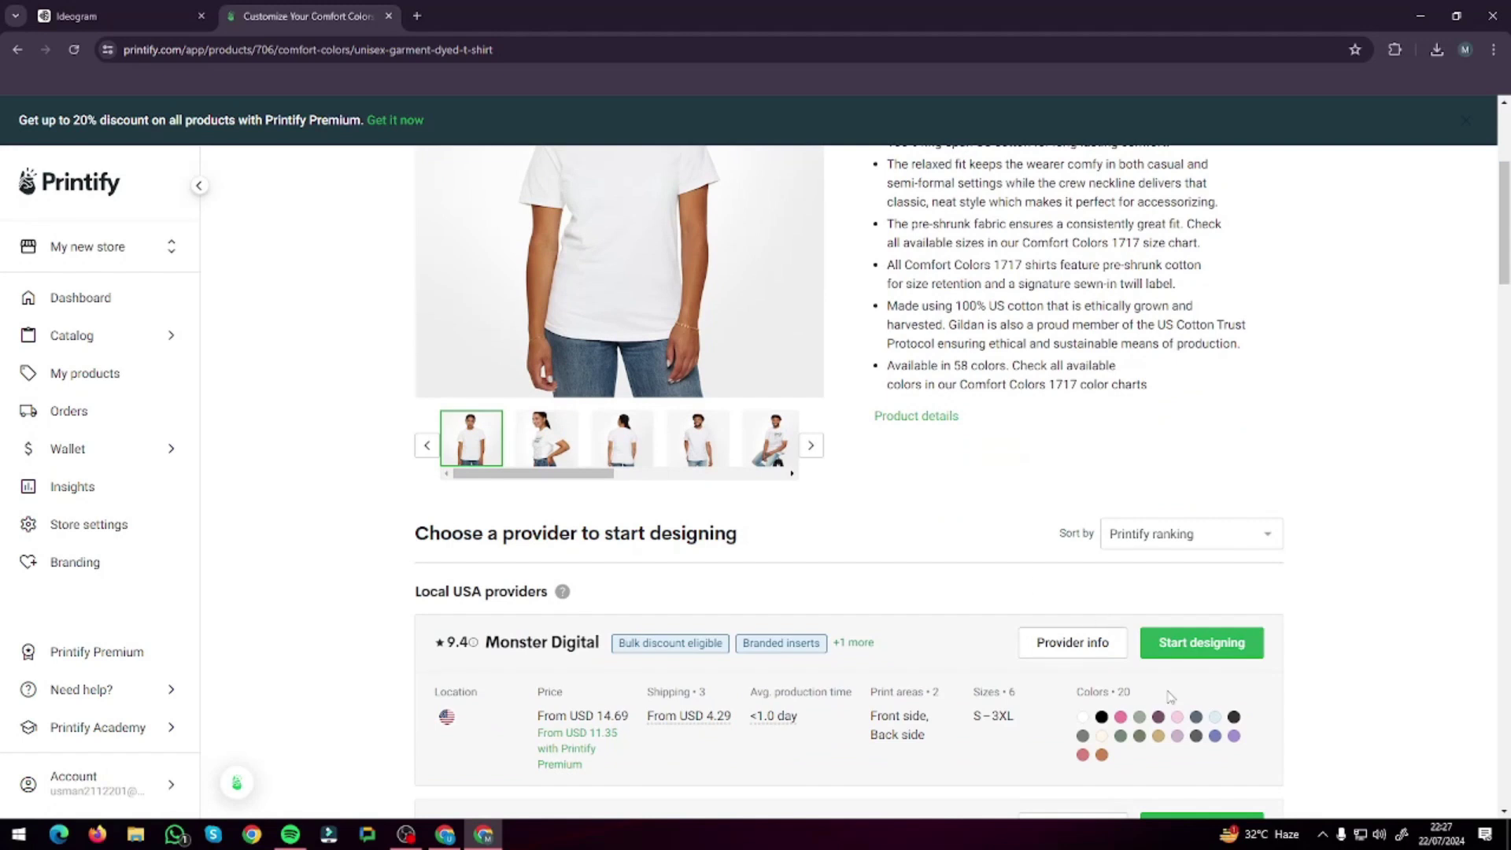
scroll(960, 671, down, 1)
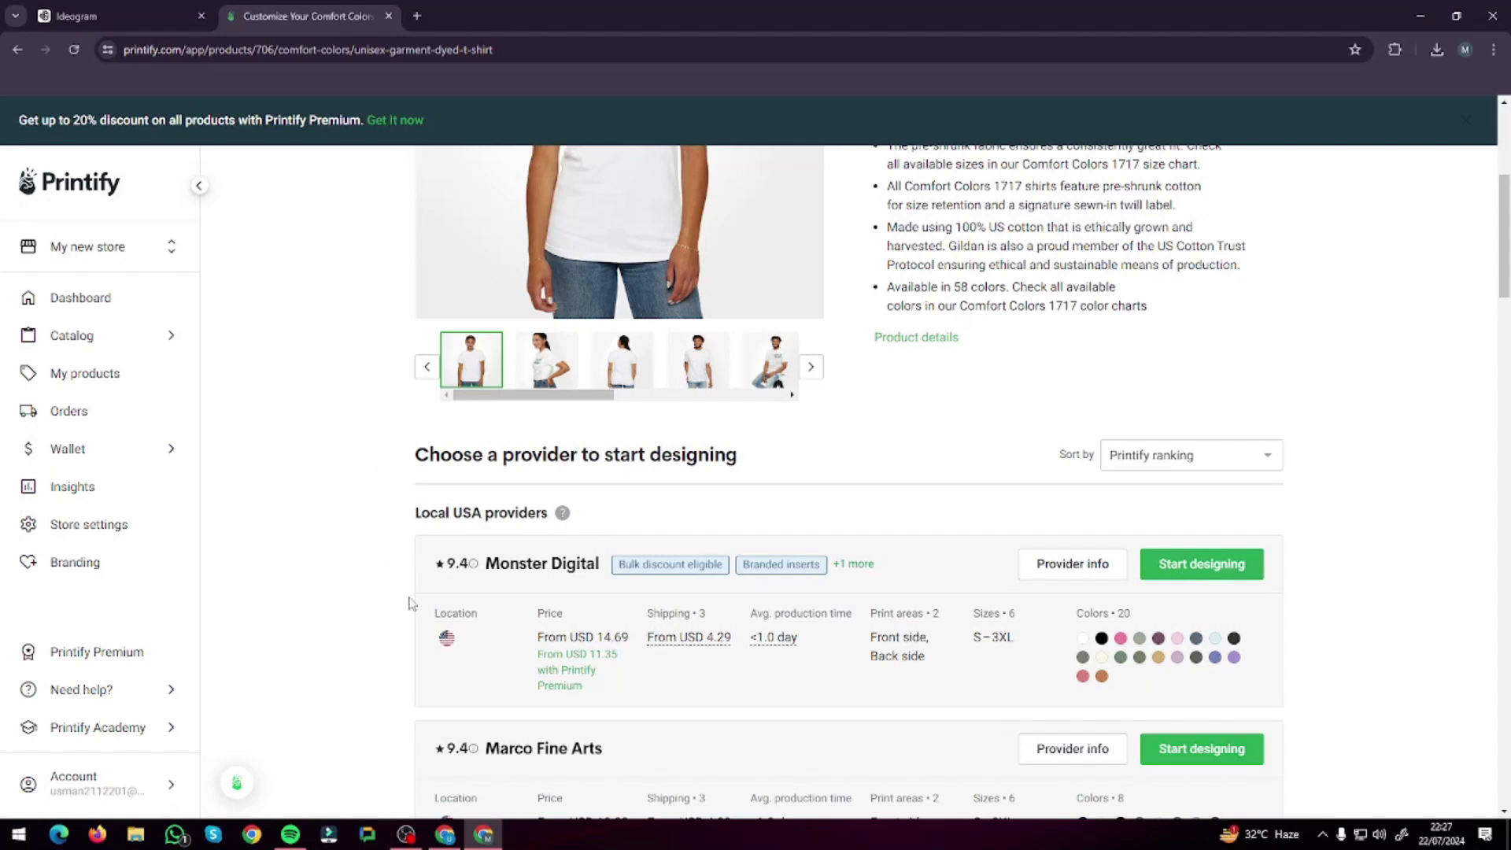
scroll(408, 602, down, 5)
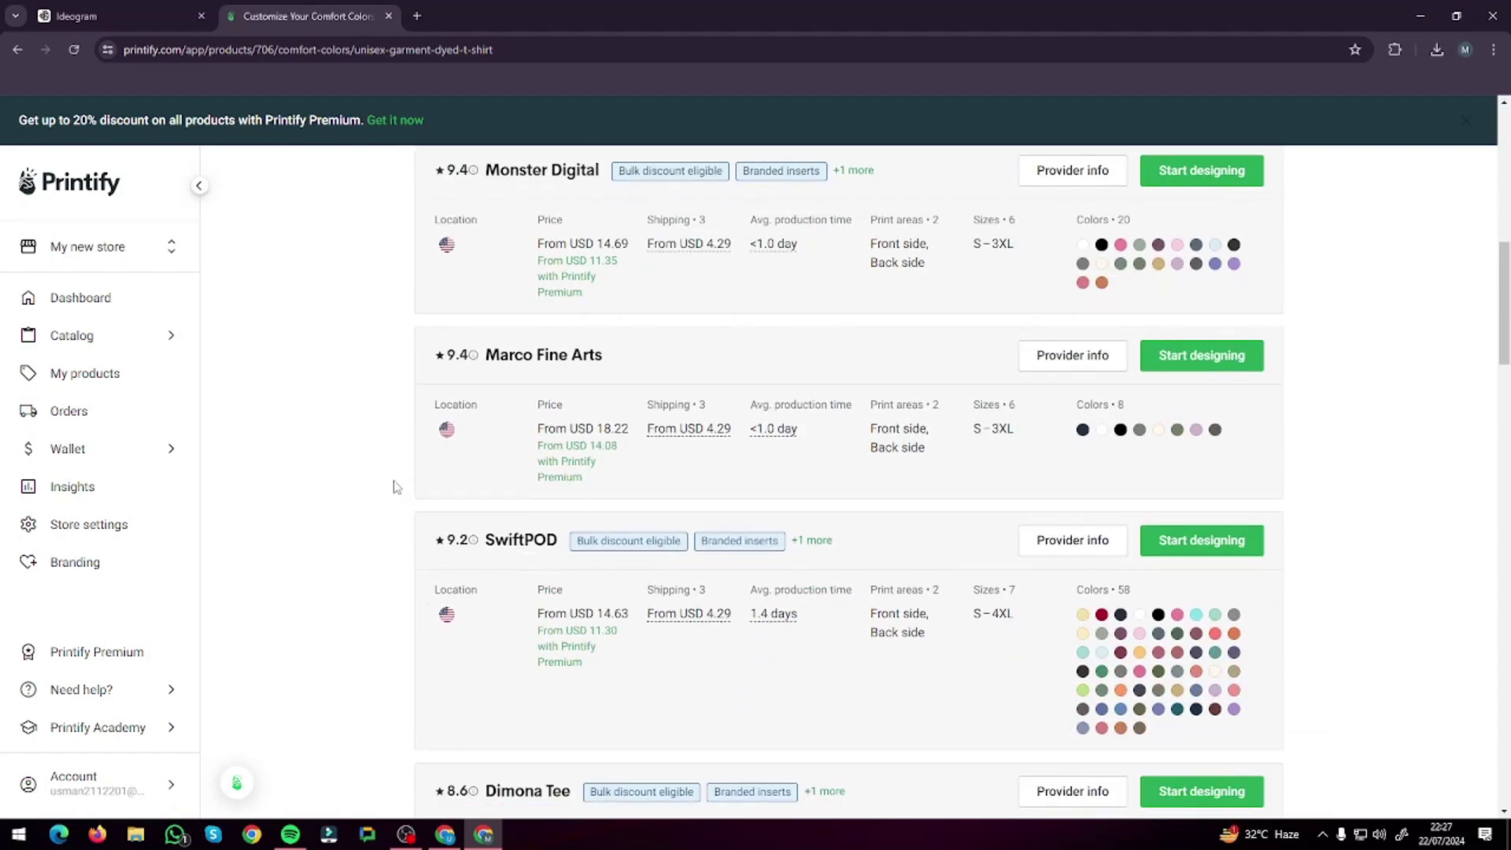
scroll(396, 486, up, 5)
click(1201, 546)
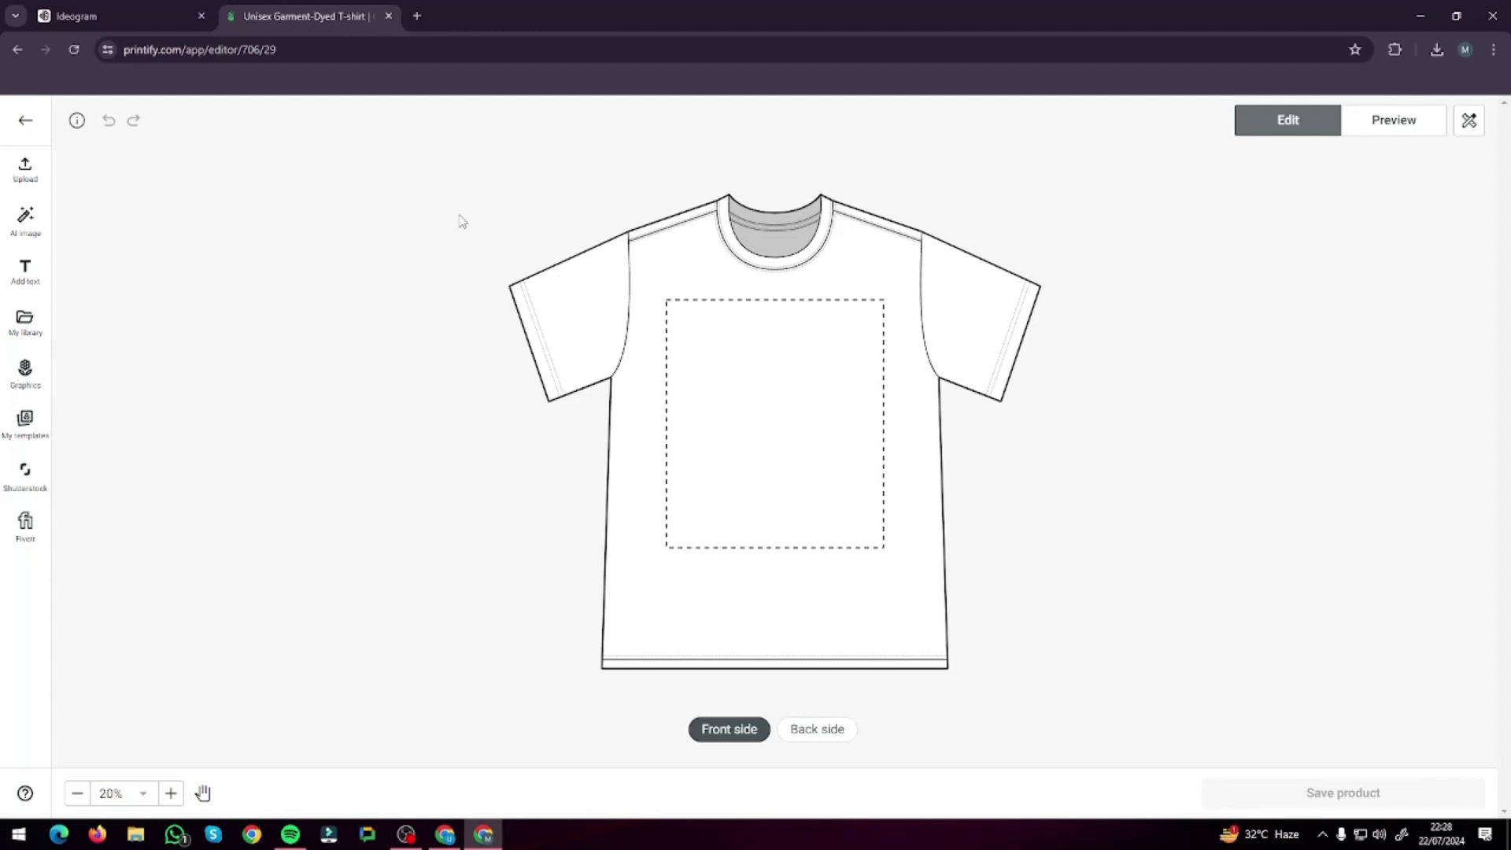
Upload the "Ride the Wave" skateboarder image with yellow and turquoise lettering from the Downloads folder onto the shirt's front side
click(25, 169)
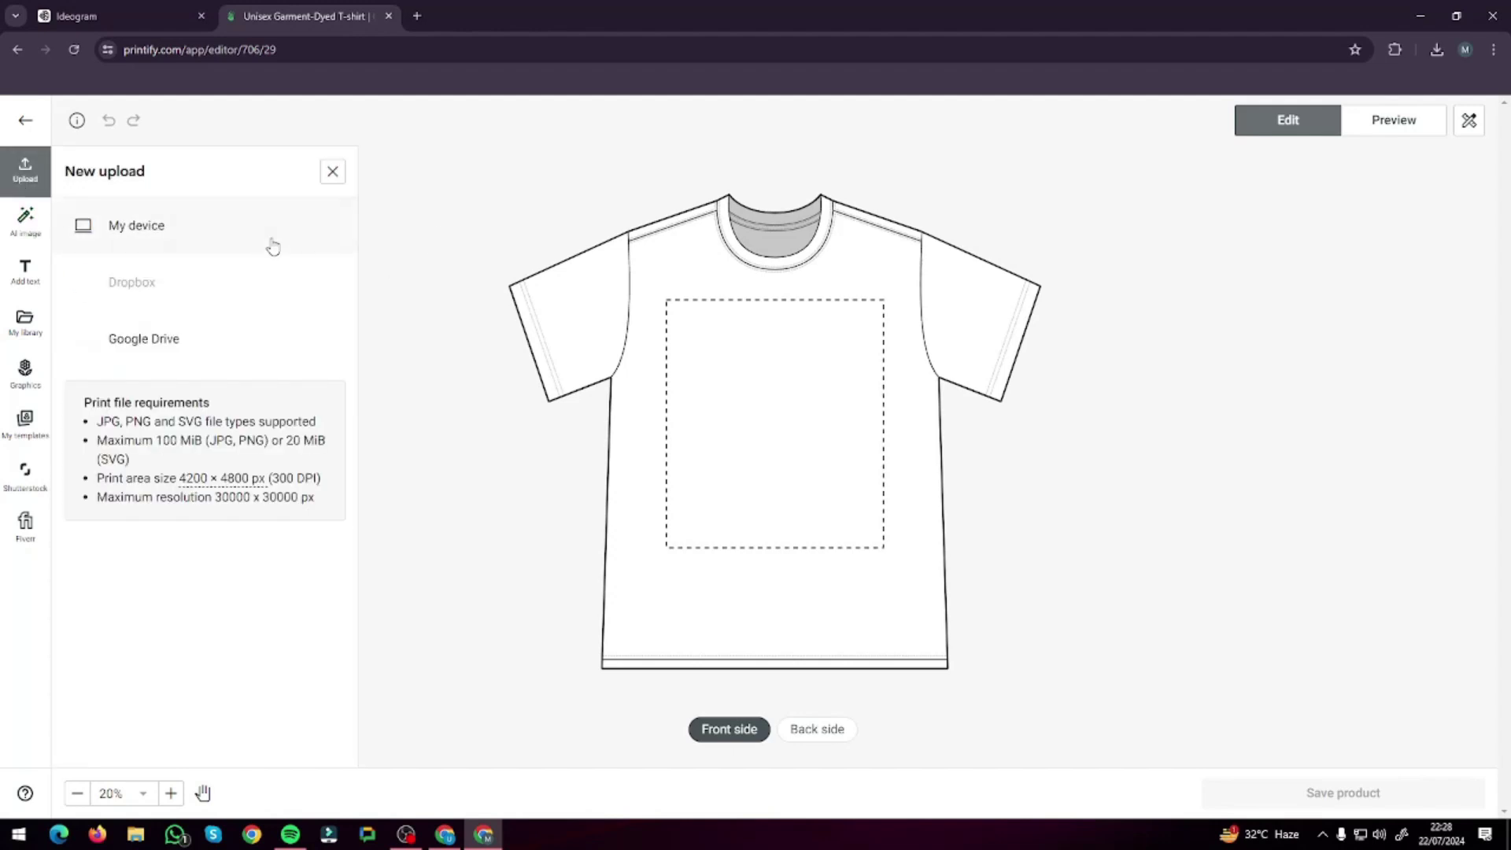
click(165, 230)
click(178, 150)
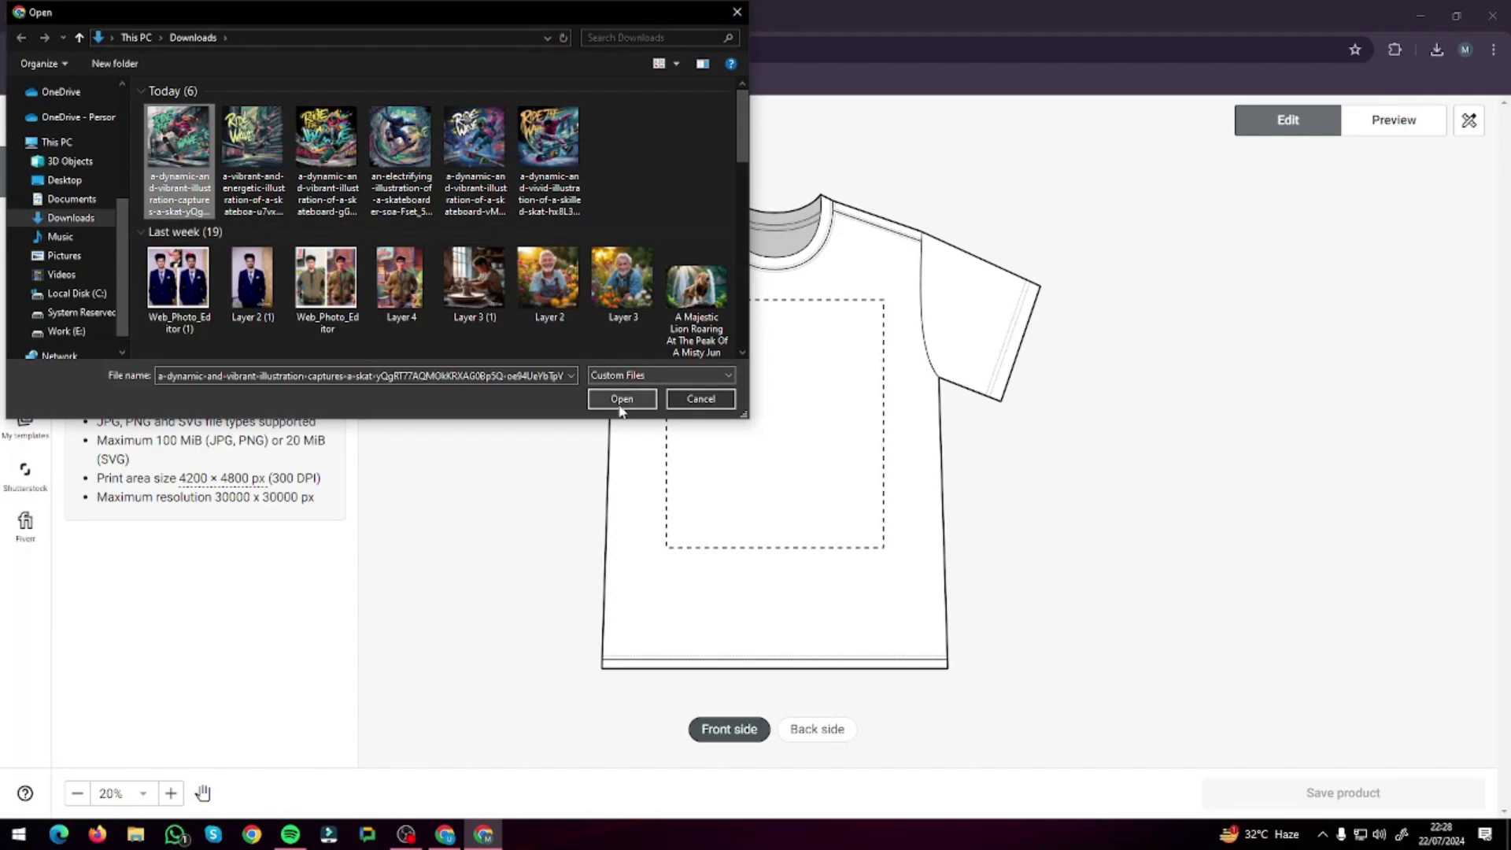
click(326, 145)
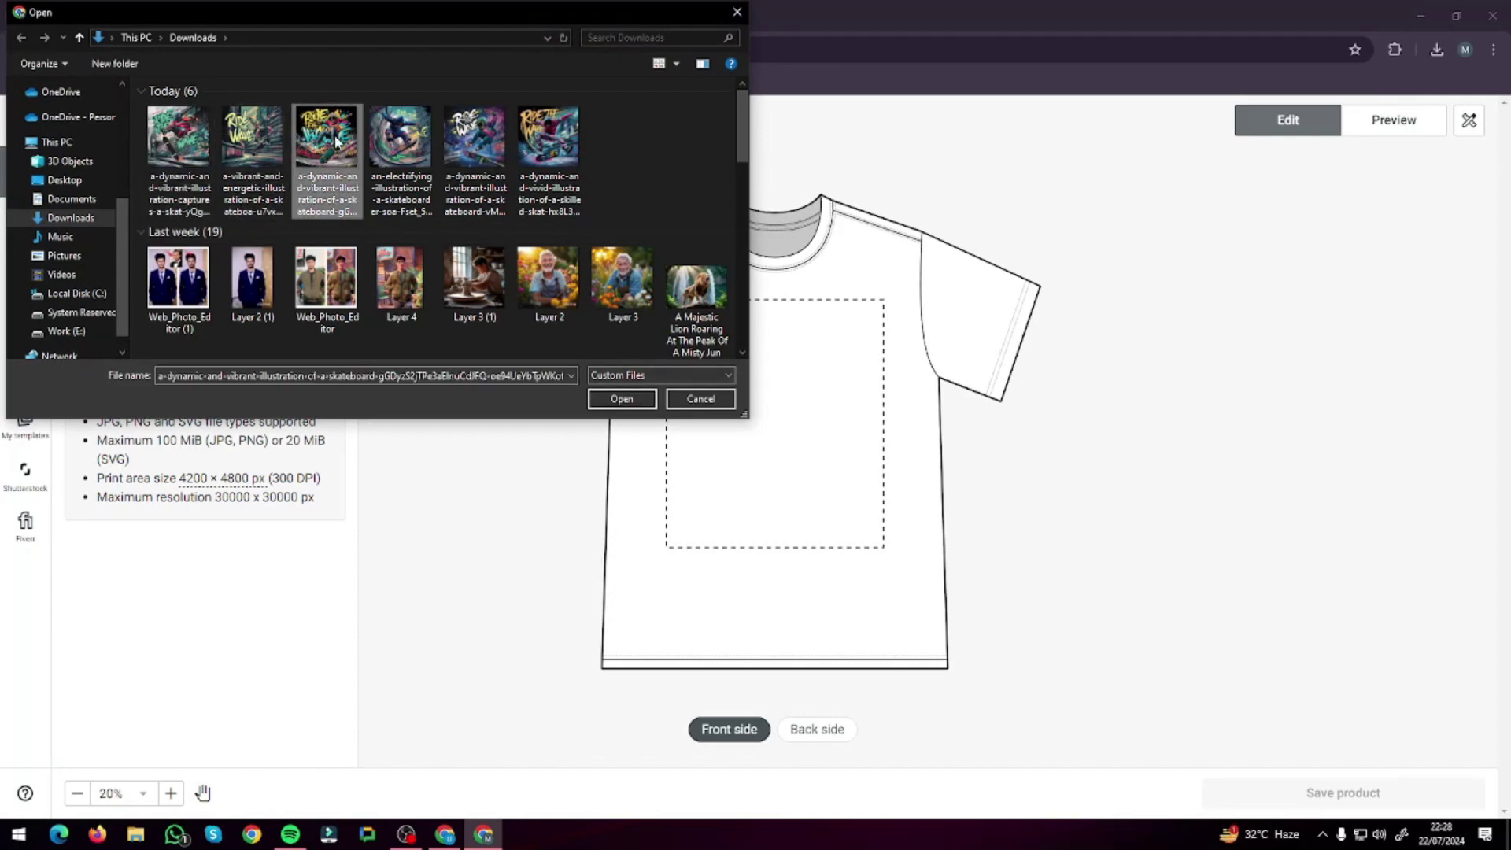
click(620, 400)
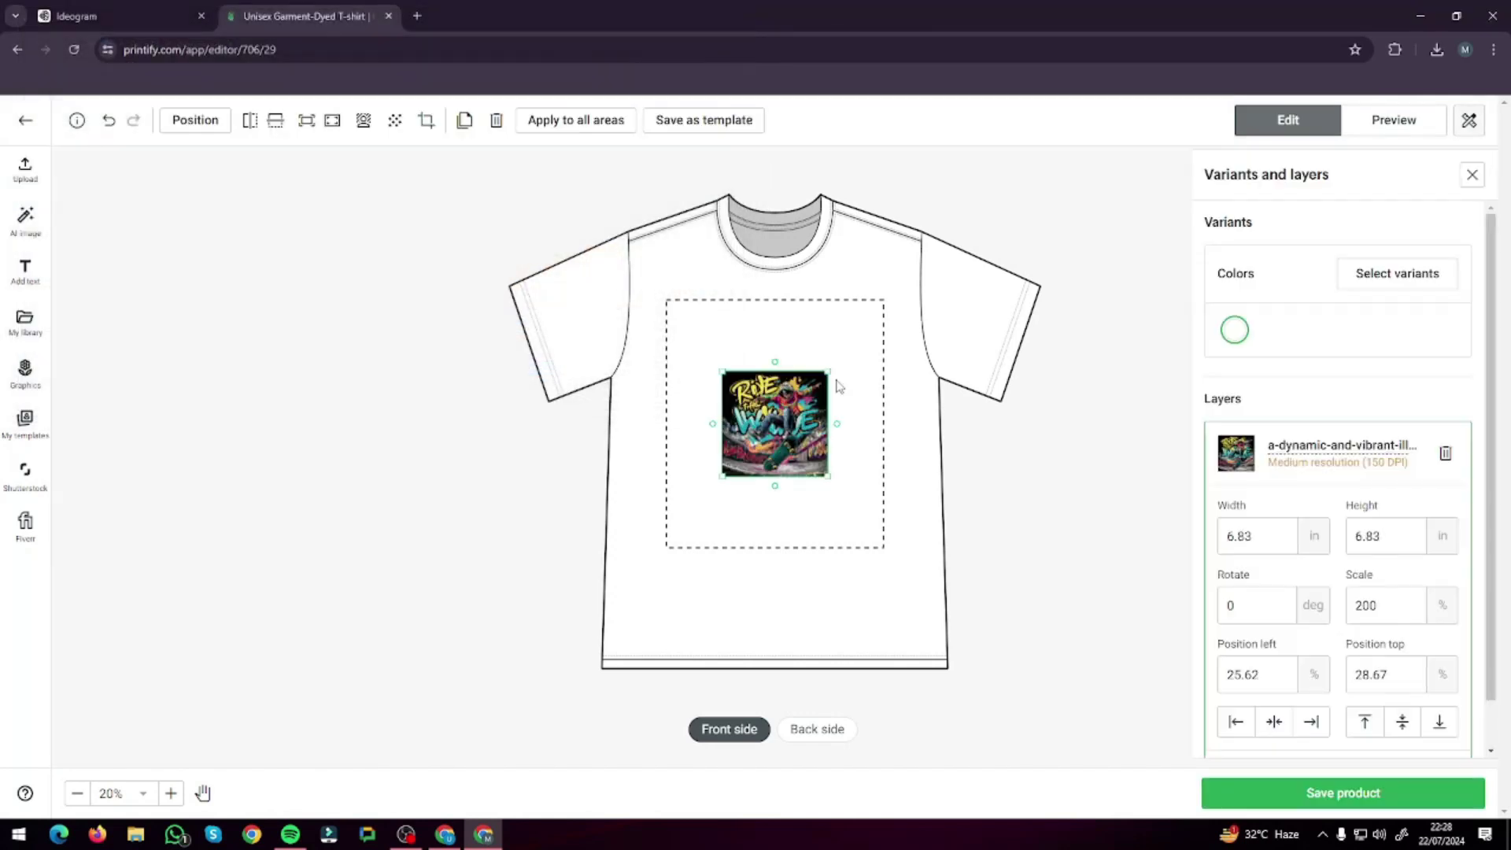
Enlarge the front design to about 11.2 in square, reposition it within the print area, and switch to the shirt's back side
drag(831, 368, 898, 299)
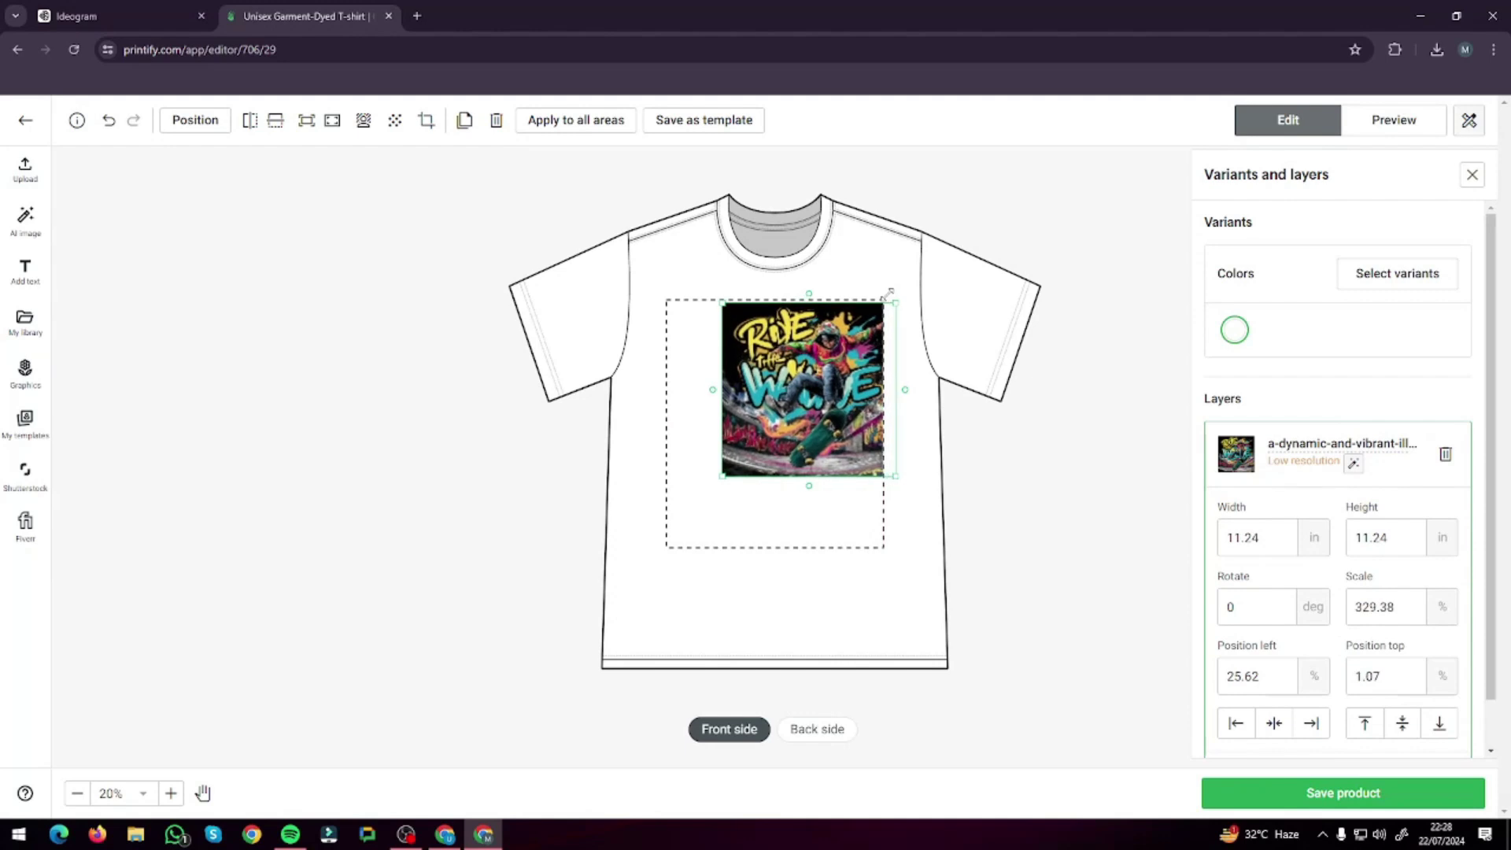
drag(834, 370, 781, 482)
click(825, 727)
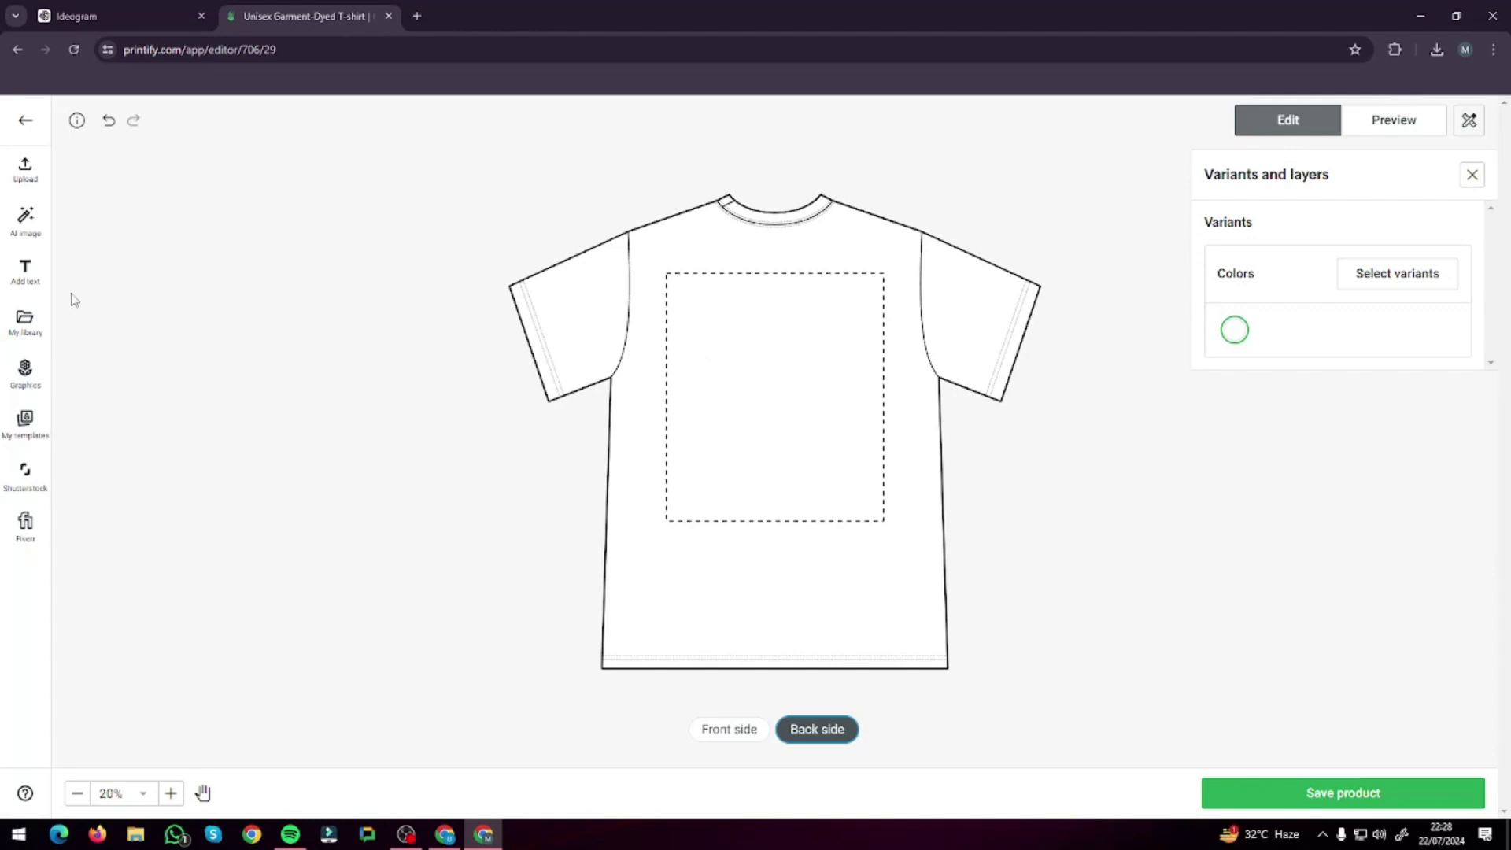
Upload the "Ride the Wave" skateboarder image with teal lettering onto the shirt's back and enlarge it to fill the print area
click(25, 169)
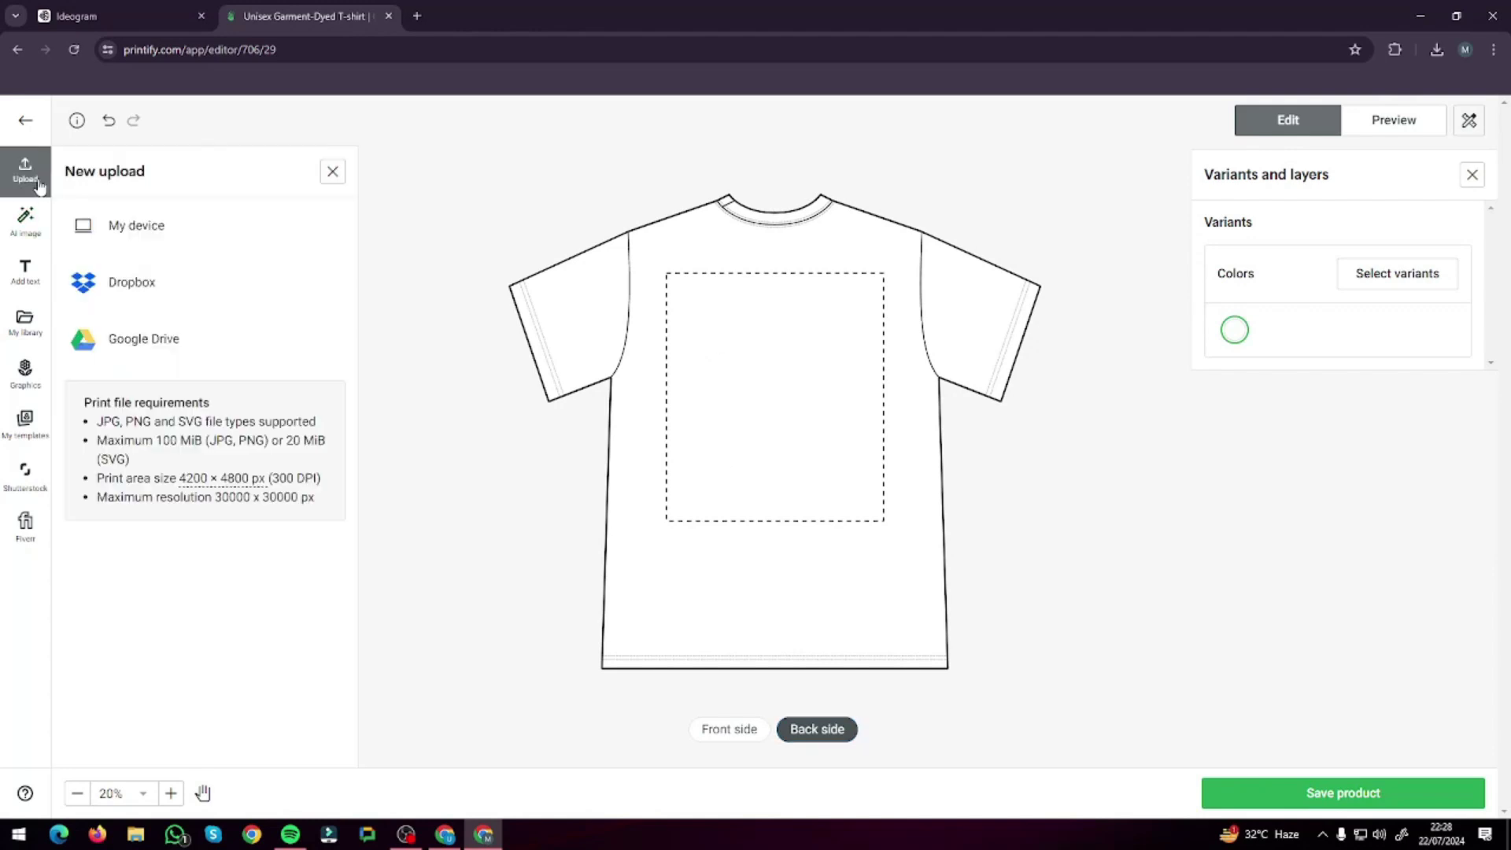
click(178, 235)
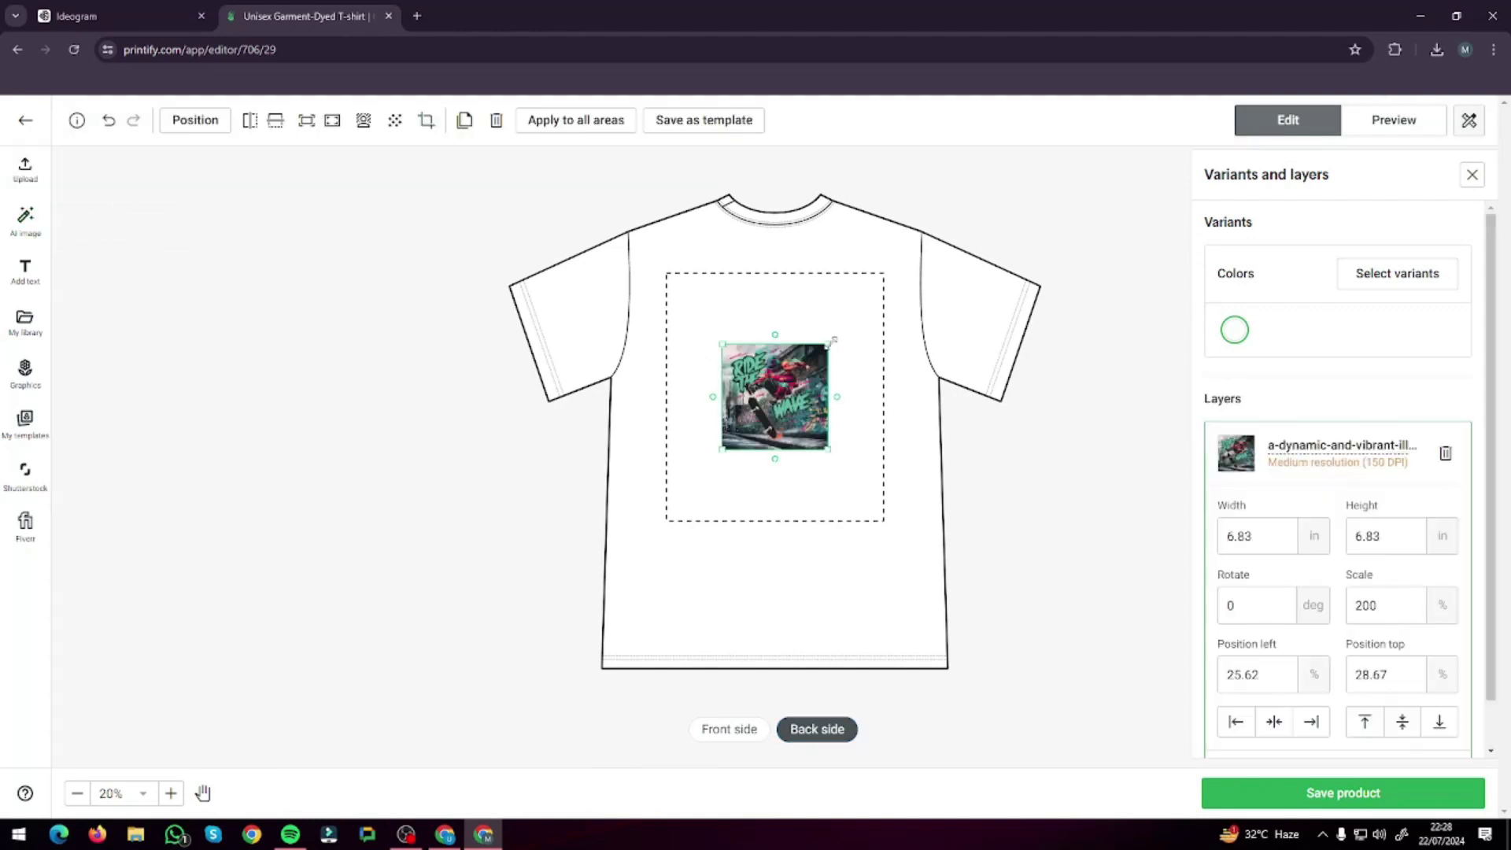
drag(833, 340, 853, 291)
drag(700, 453, 637, 523)
drag(719, 464, 748, 465)
click(779, 598)
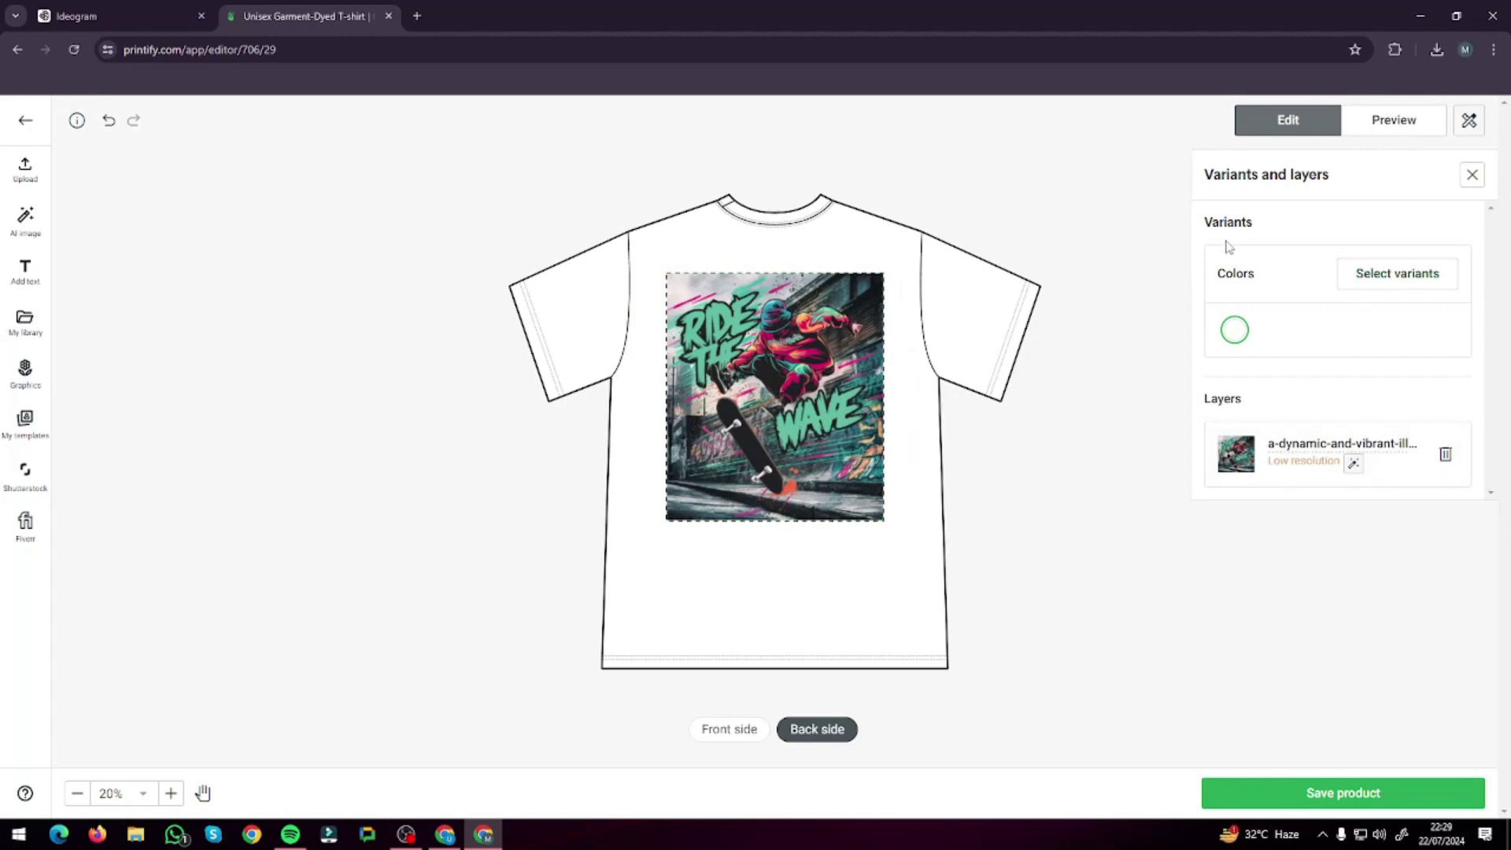
Add Grey, Black, Mustard, Blue Jean and Graphite to the shirt's color variants, keeping White selected
click(1406, 280)
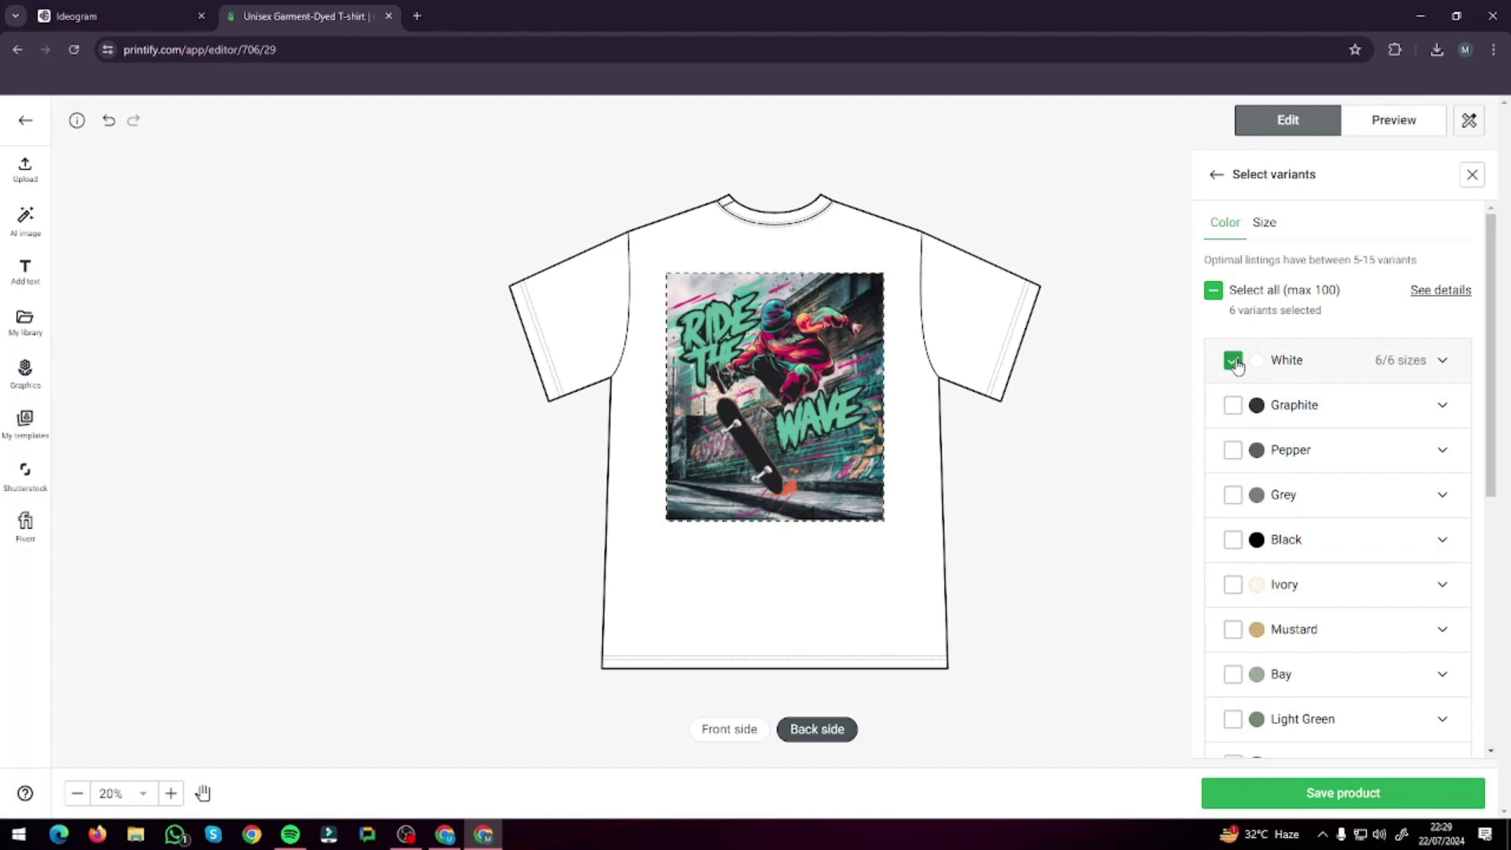
click(1232, 494)
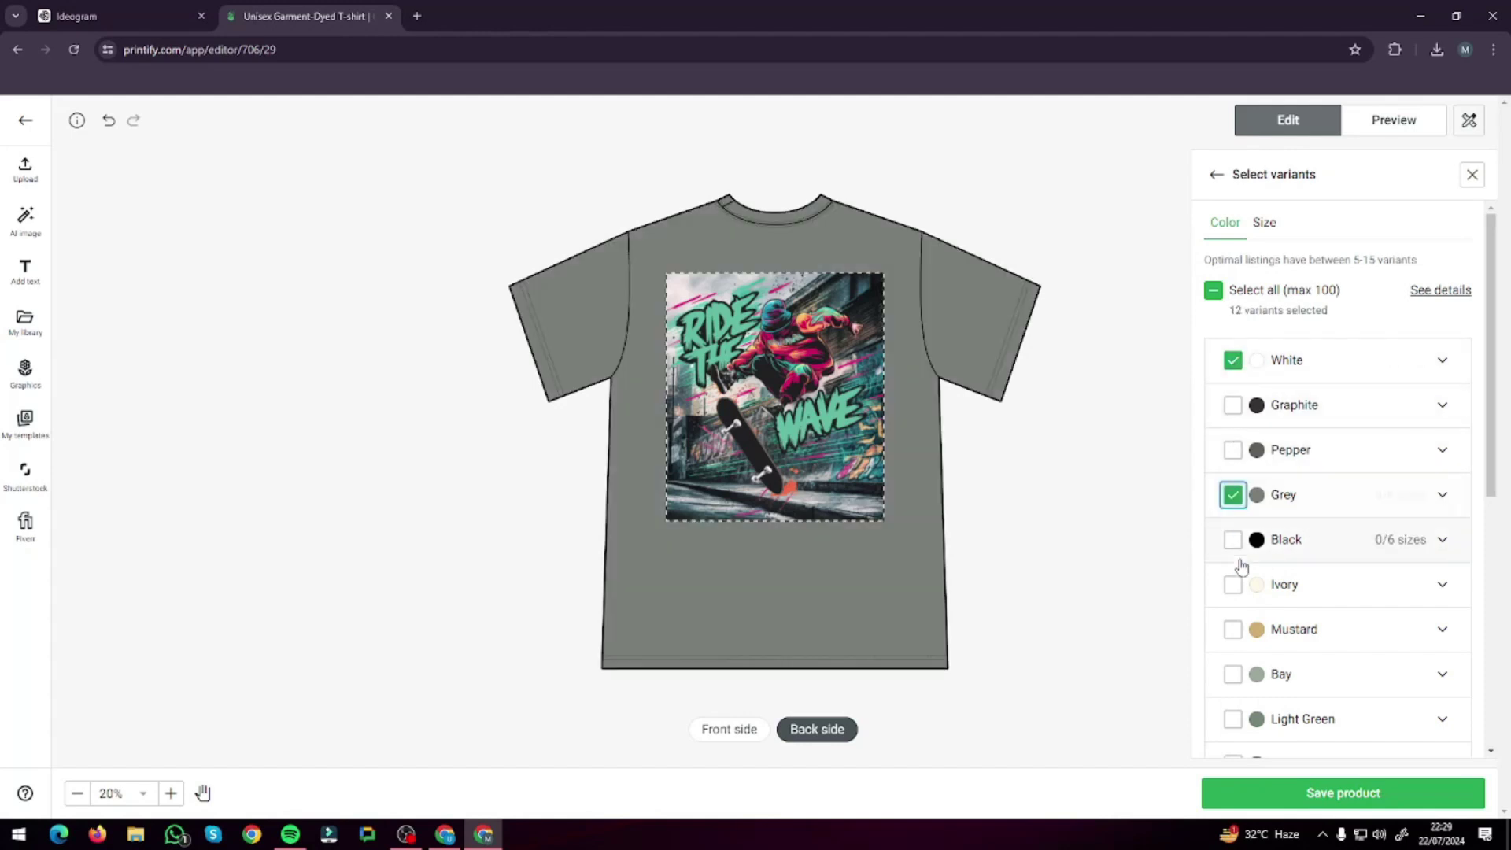
click(1232, 540)
scroll(1248, 598, down, 3)
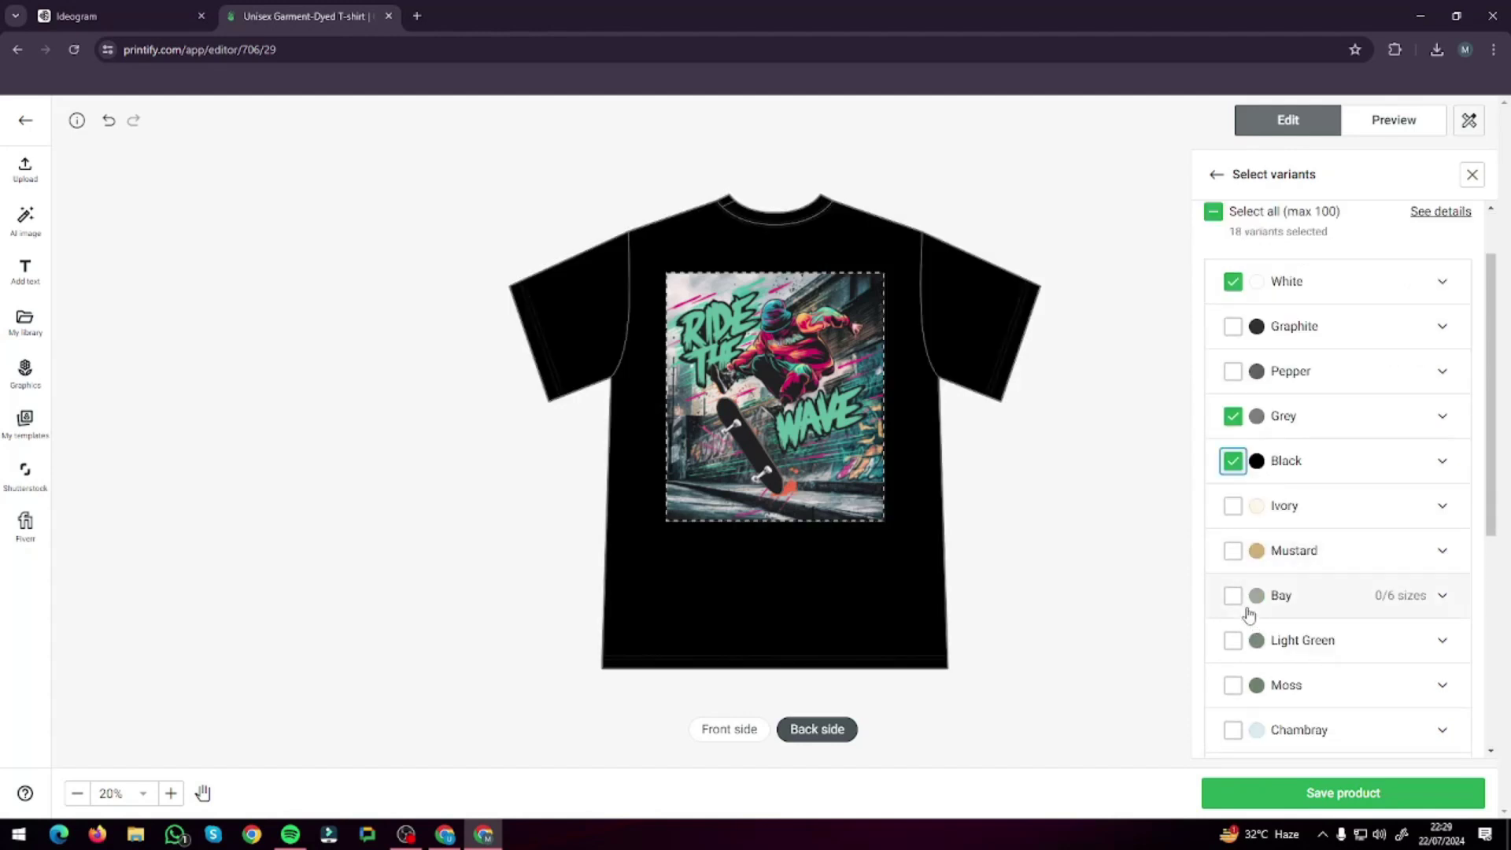
click(1233, 392)
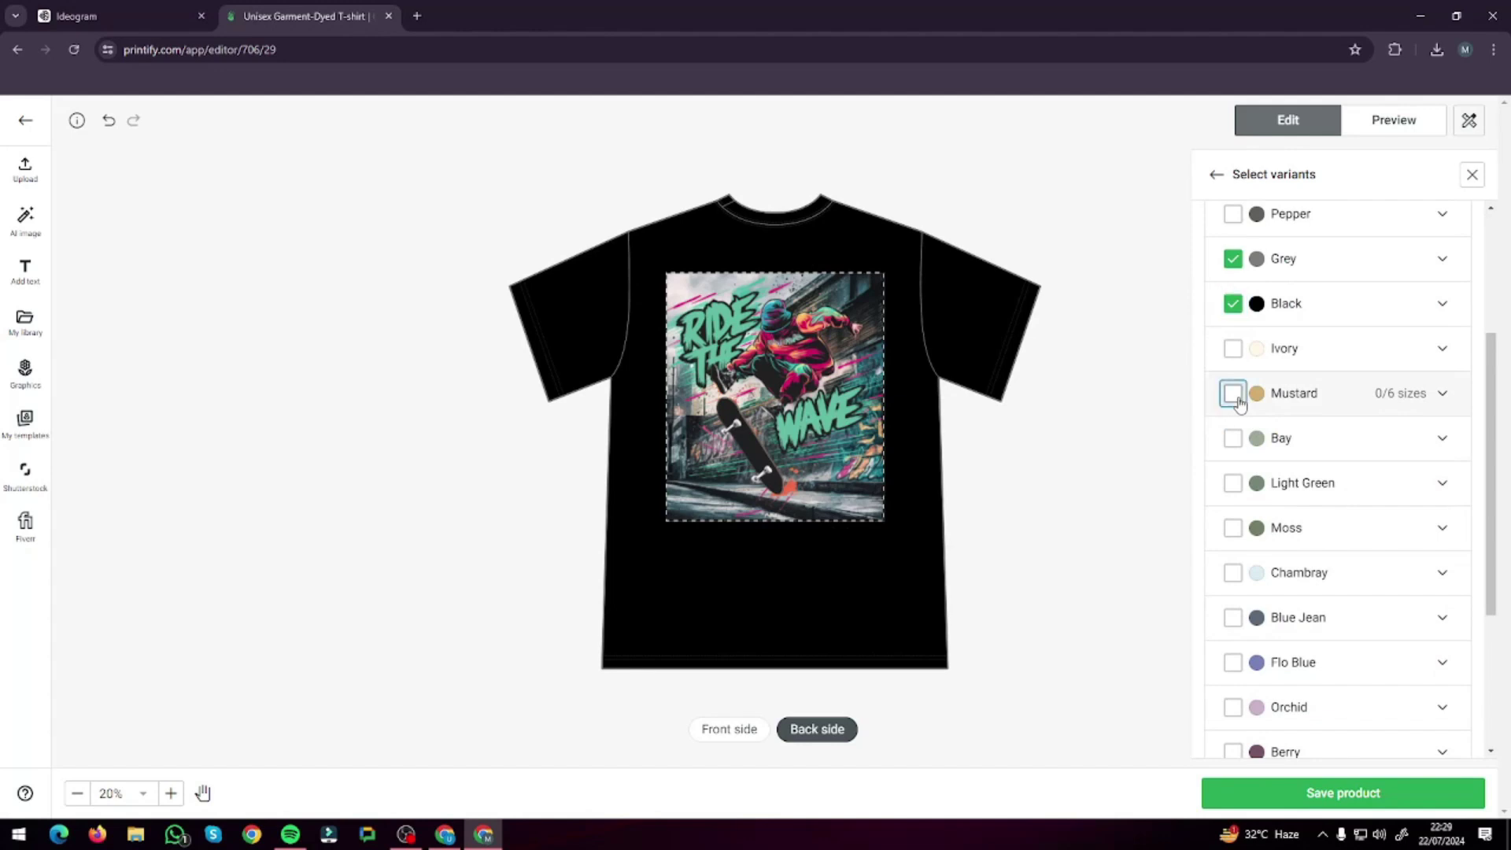
scroll(1243, 598, down, 3)
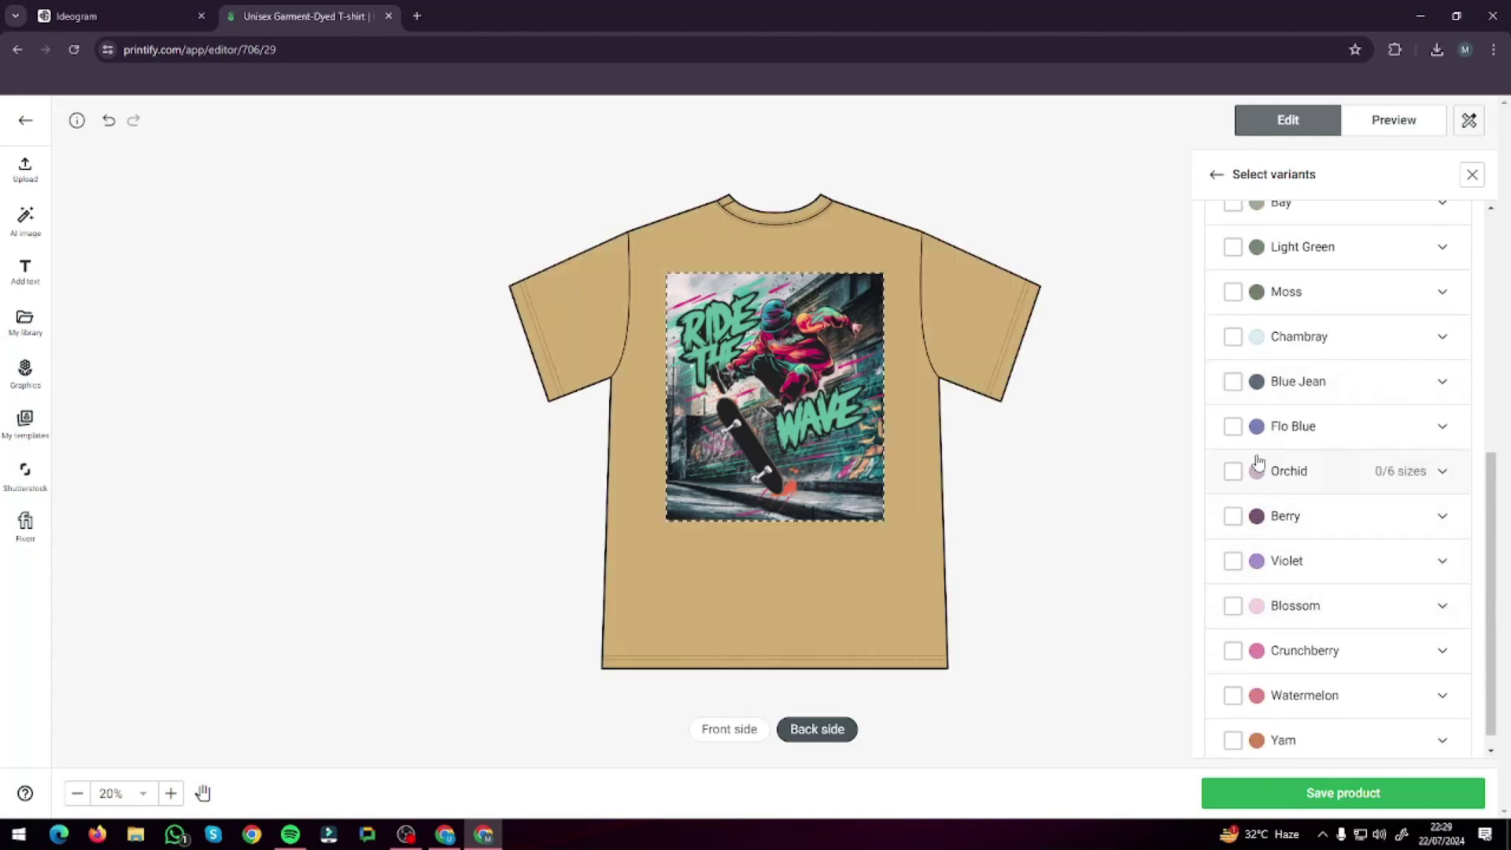
click(1235, 387)
scroll(1306, 669, up, 6)
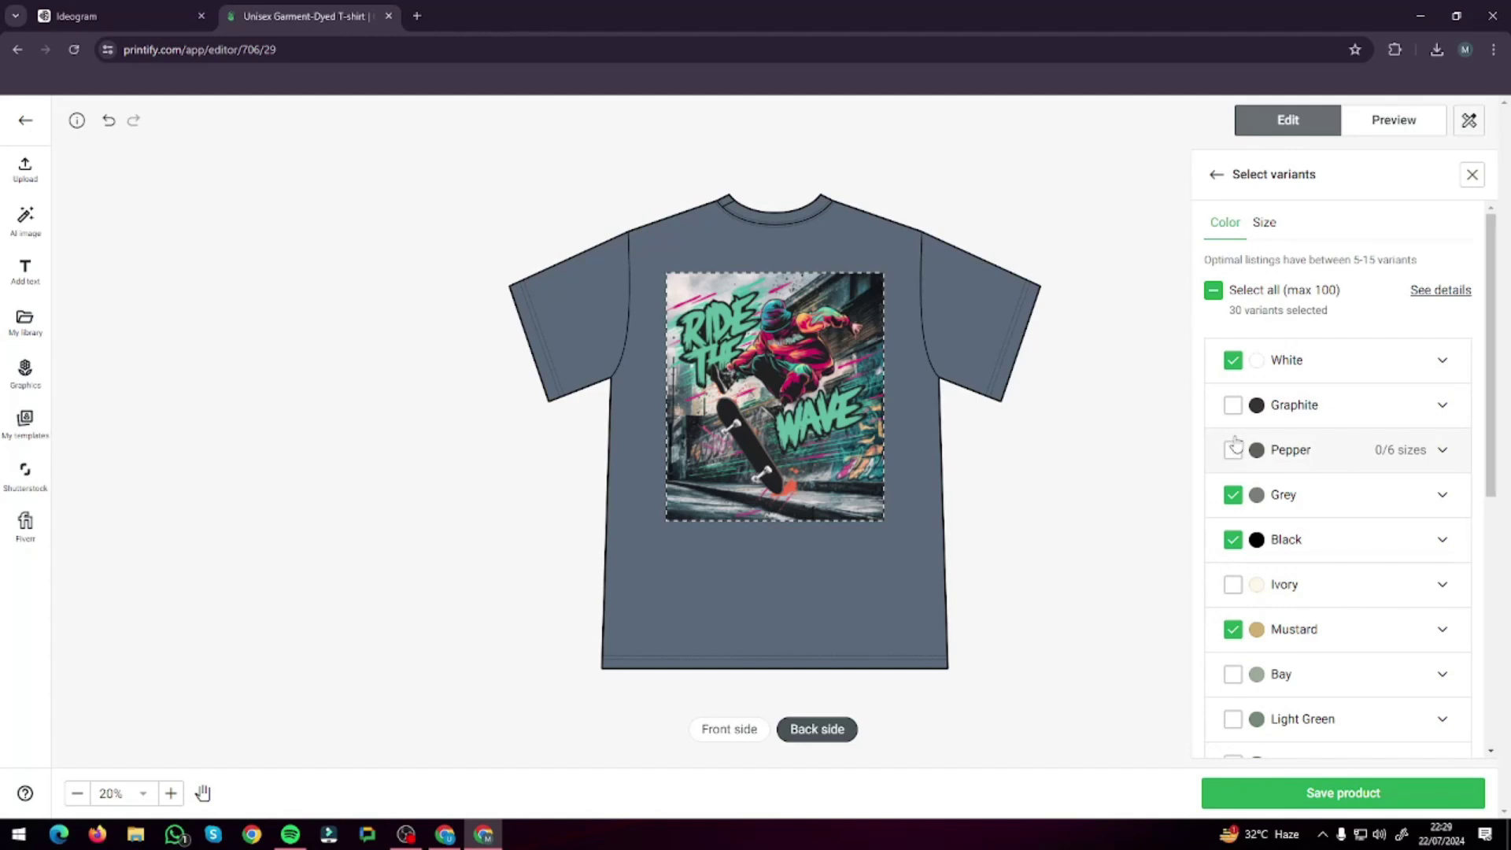
click(1232, 405)
scroll(1320, 570, down, 7)
click(1045, 715)
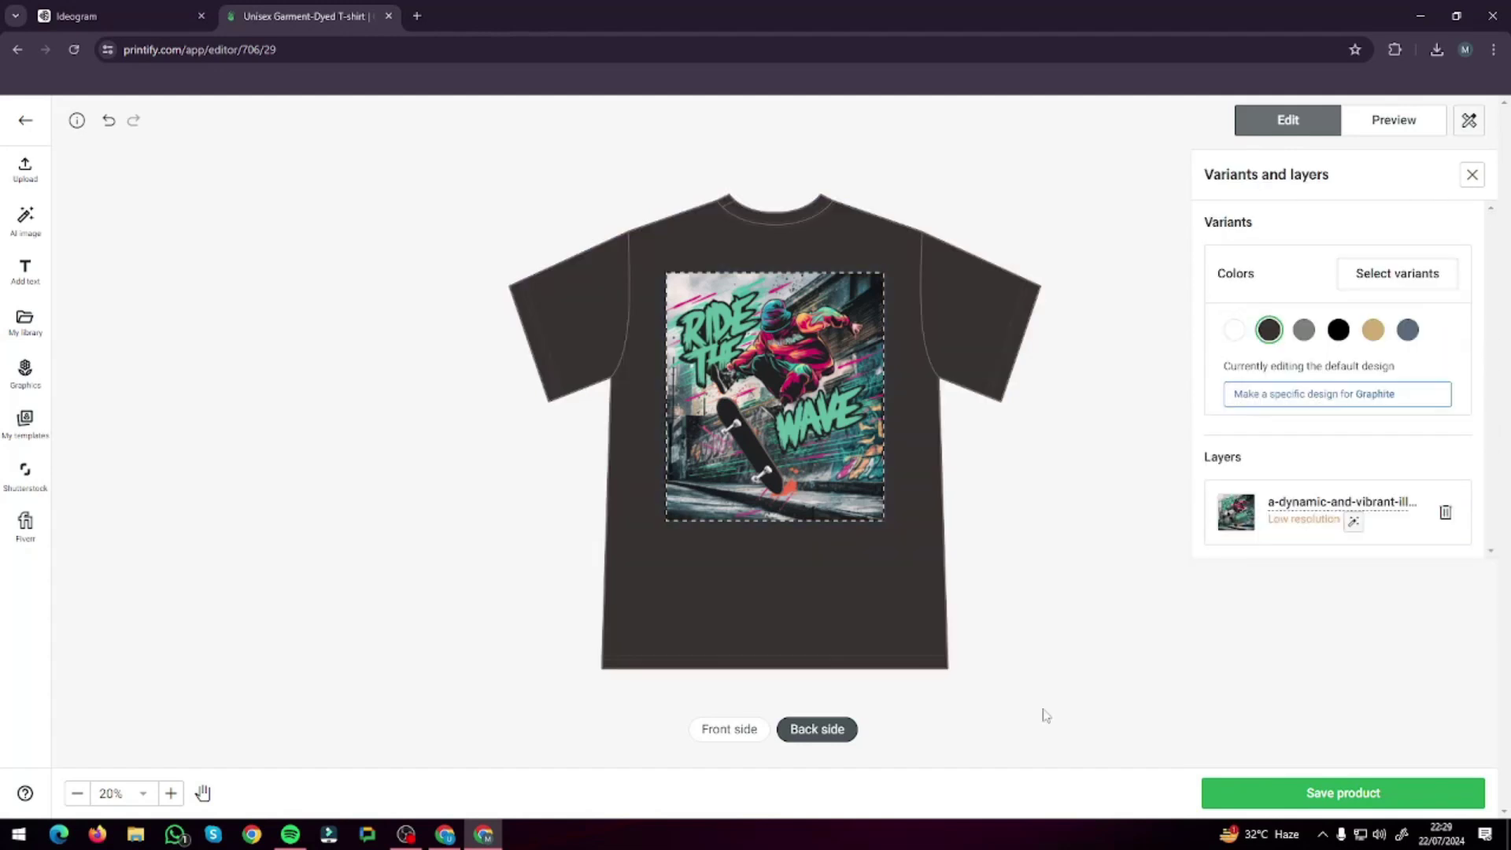
Preview the shirt mockups from the front and on a model, comparing the Grey, Mustard, White and Graphite colors
click(1411, 124)
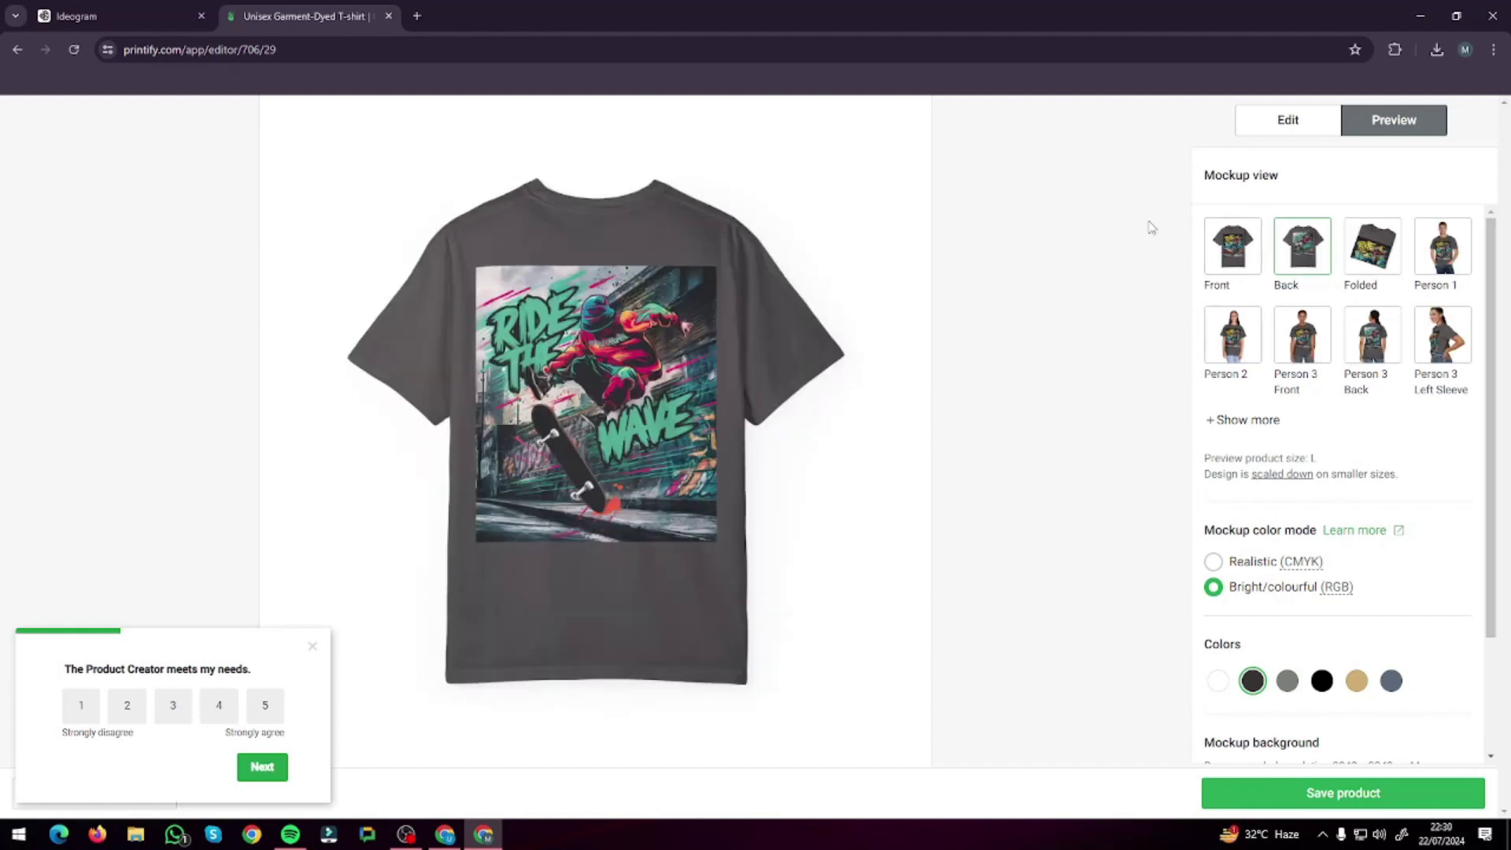
click(1251, 250)
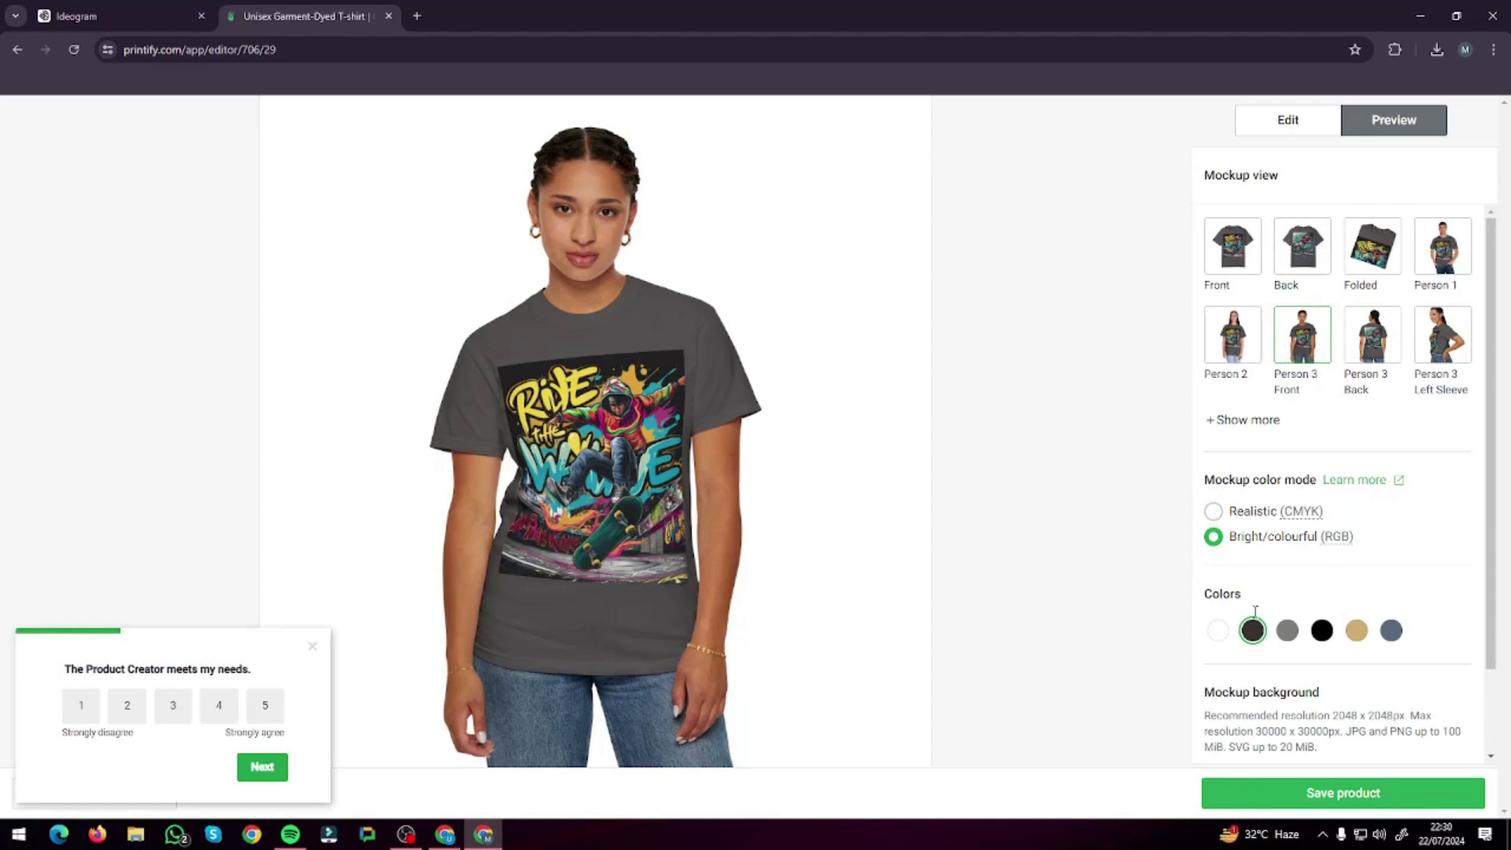
click(1288, 629)
click(1356, 630)
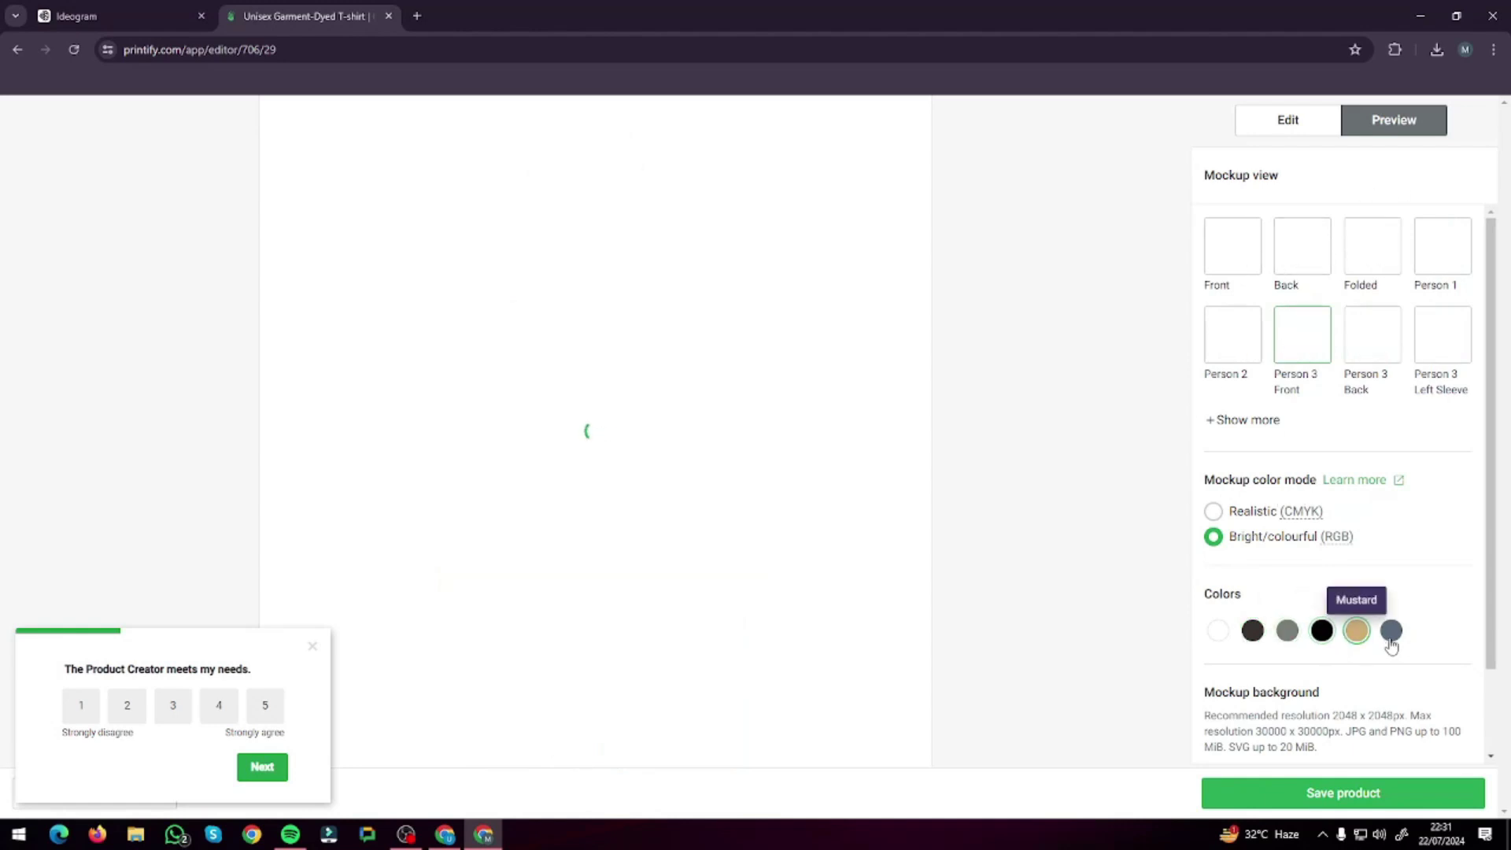
click(1218, 631)
click(1252, 632)
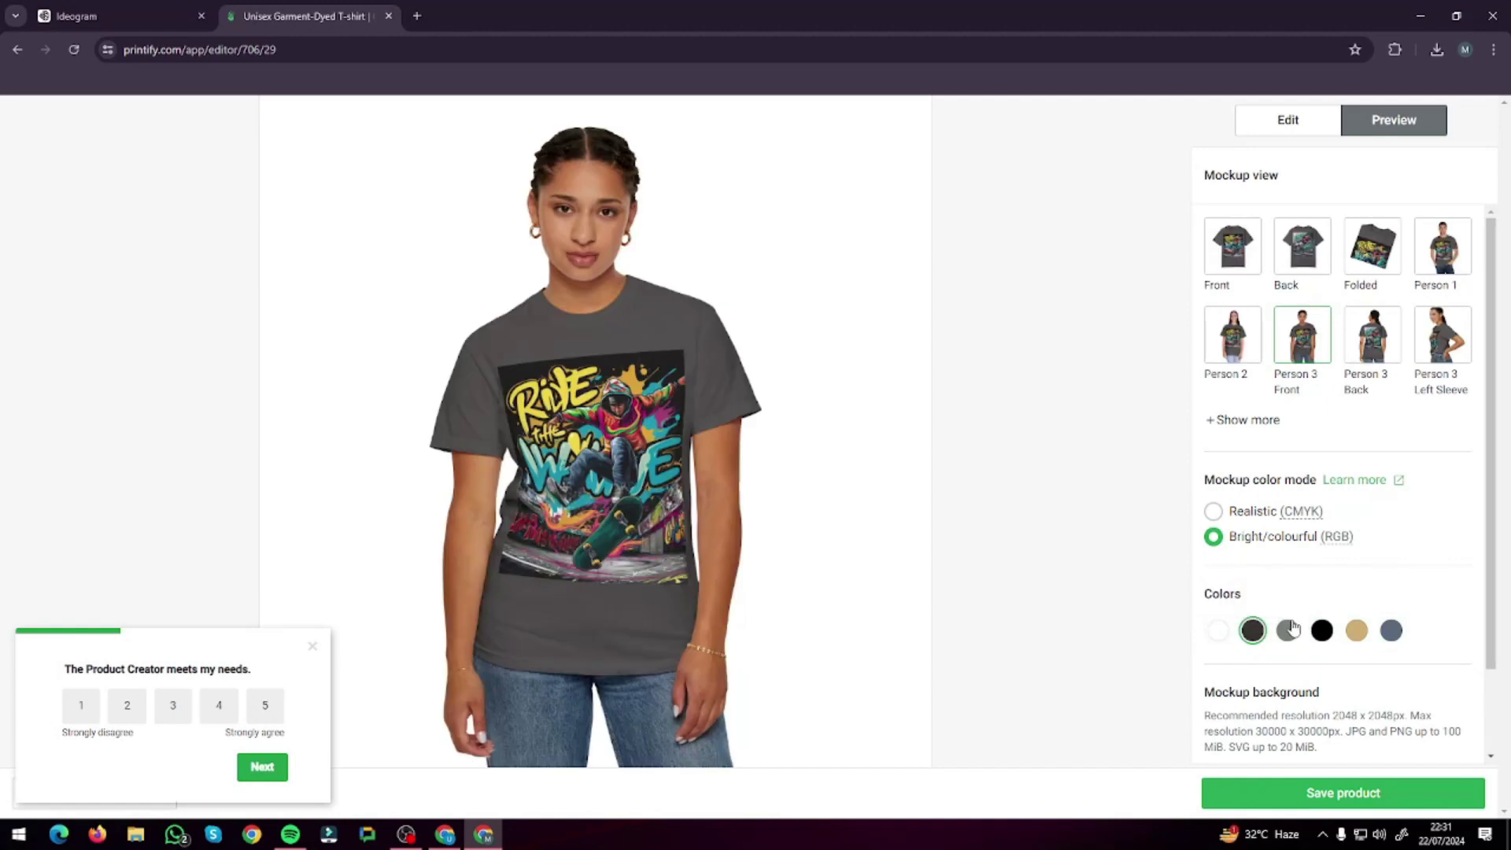
Save the product and look through the sales channels available for connecting a store
click(1259, 805)
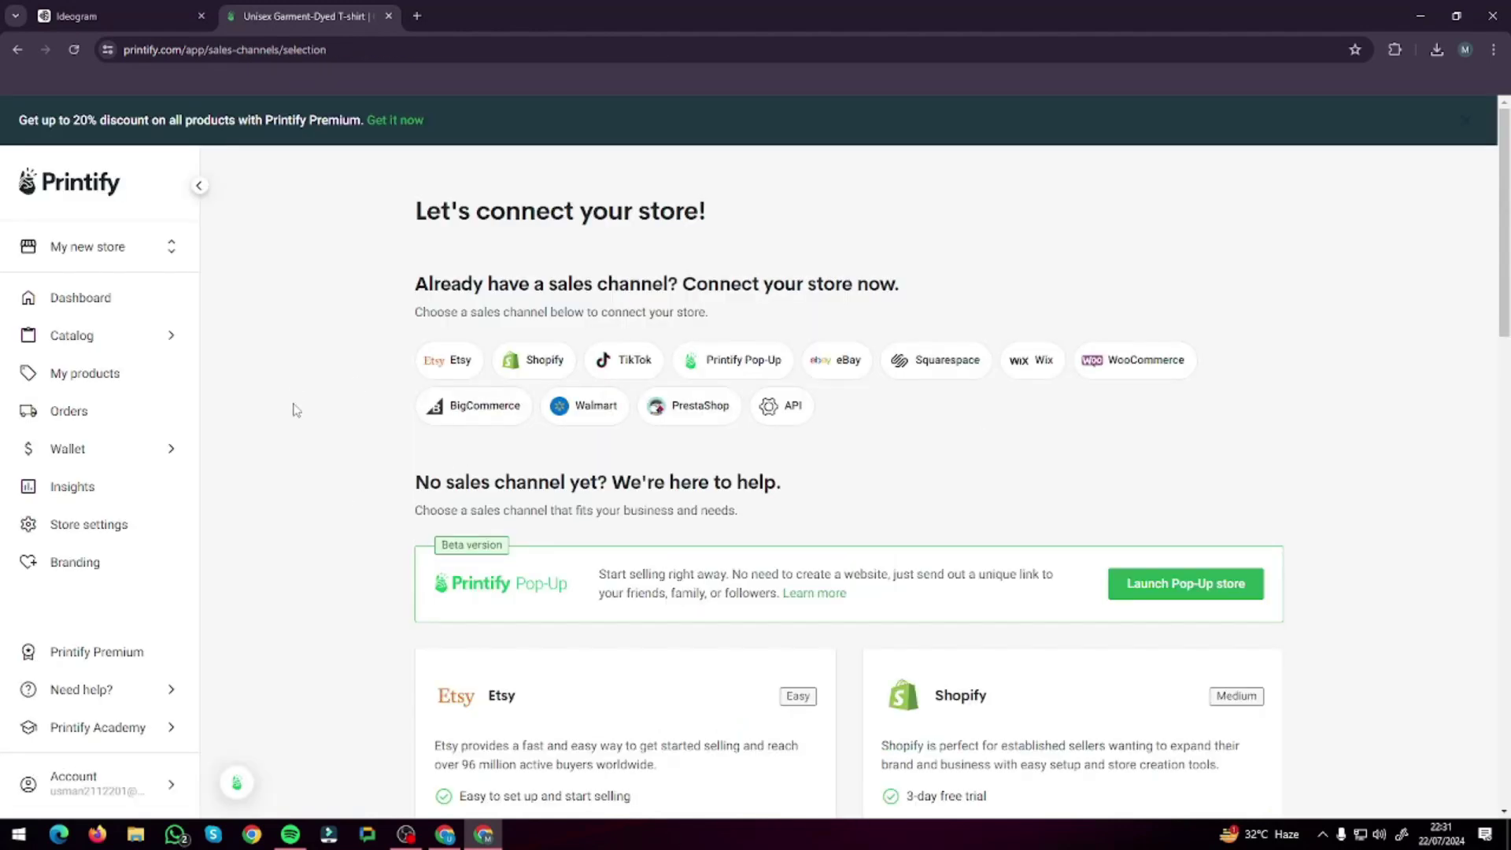
scroll(378, 439, down, 4)
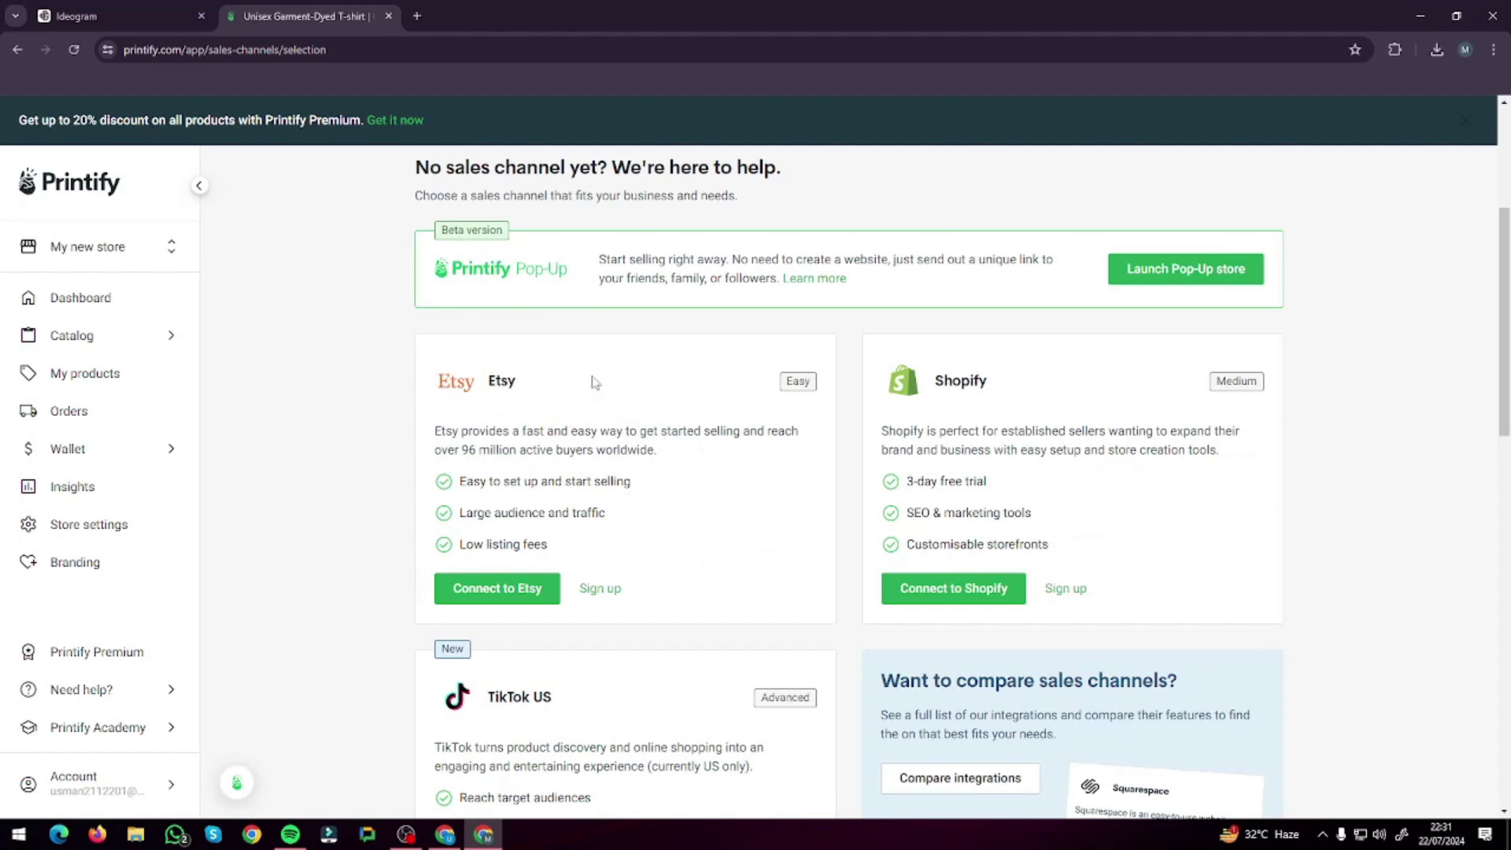
scroll(1109, 406, down, 3)
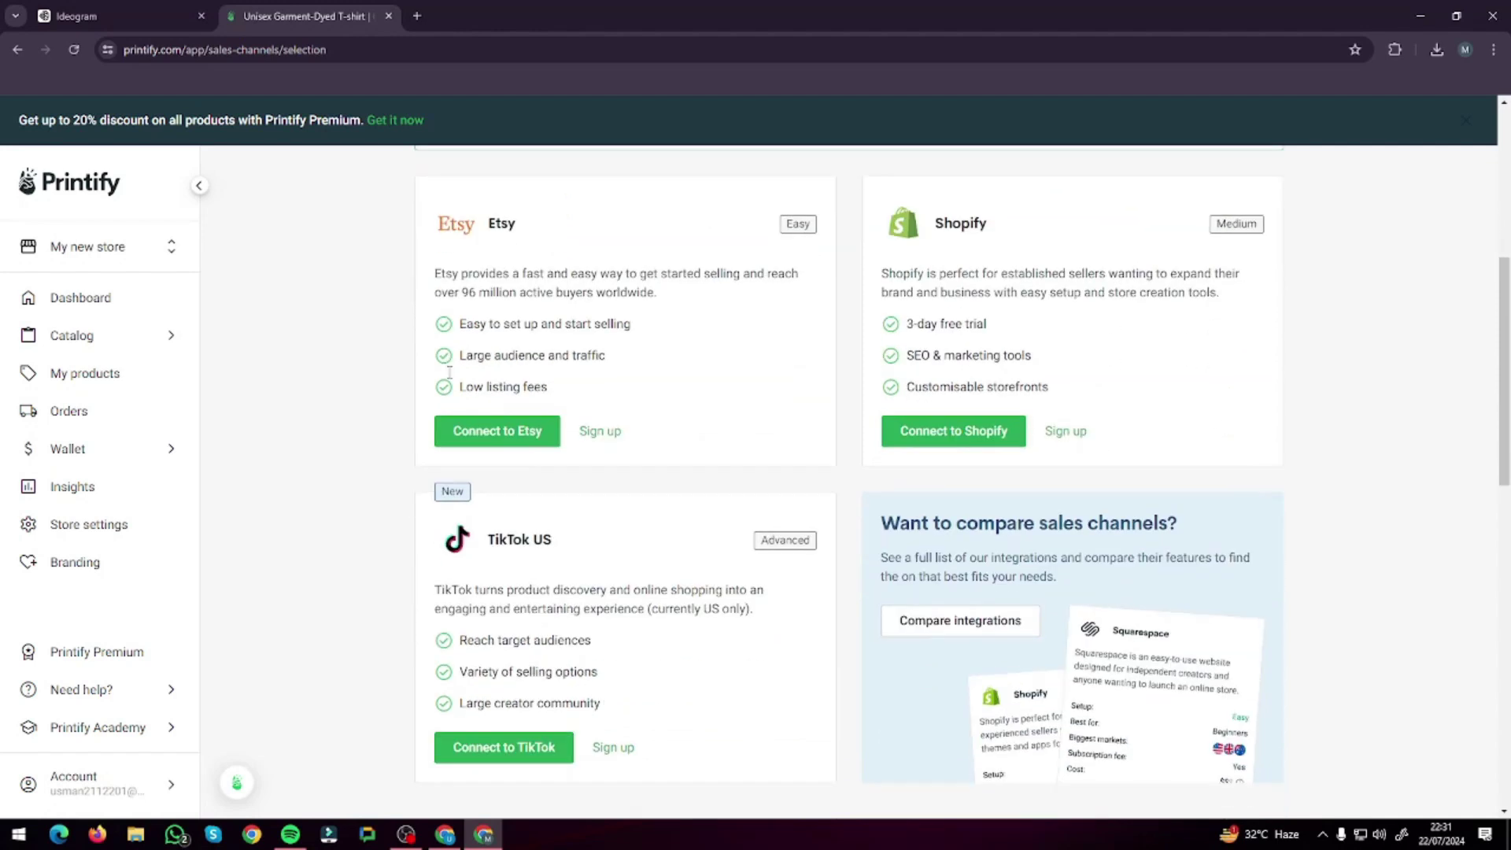
scroll(687, 396, up, 7)
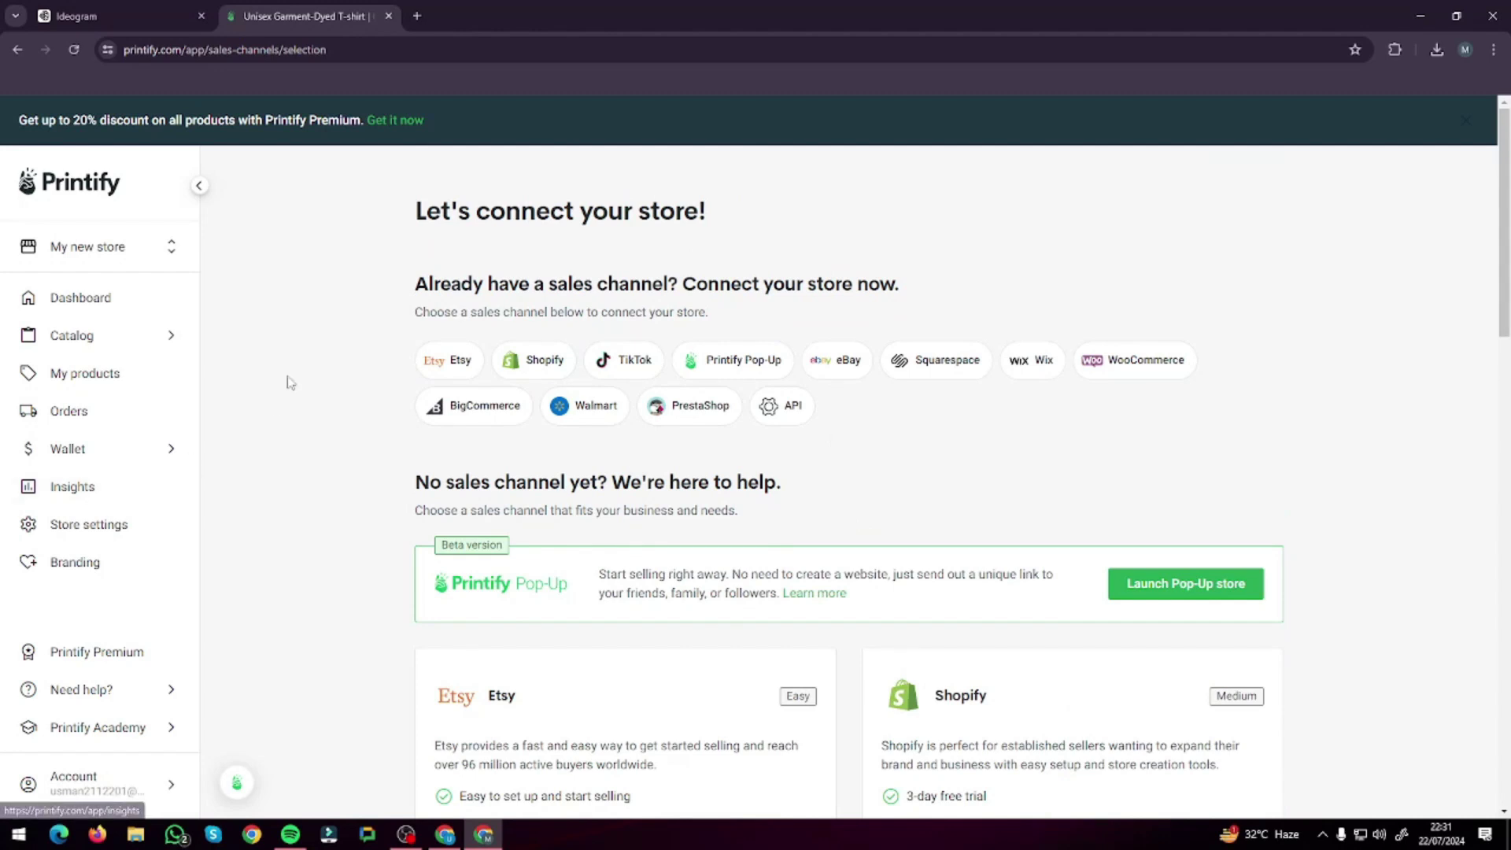
Switch to Ideogram and replace its prompt with the Samurai "Honor and Glory" prompt copied from ChatGPT
click(138, 13)
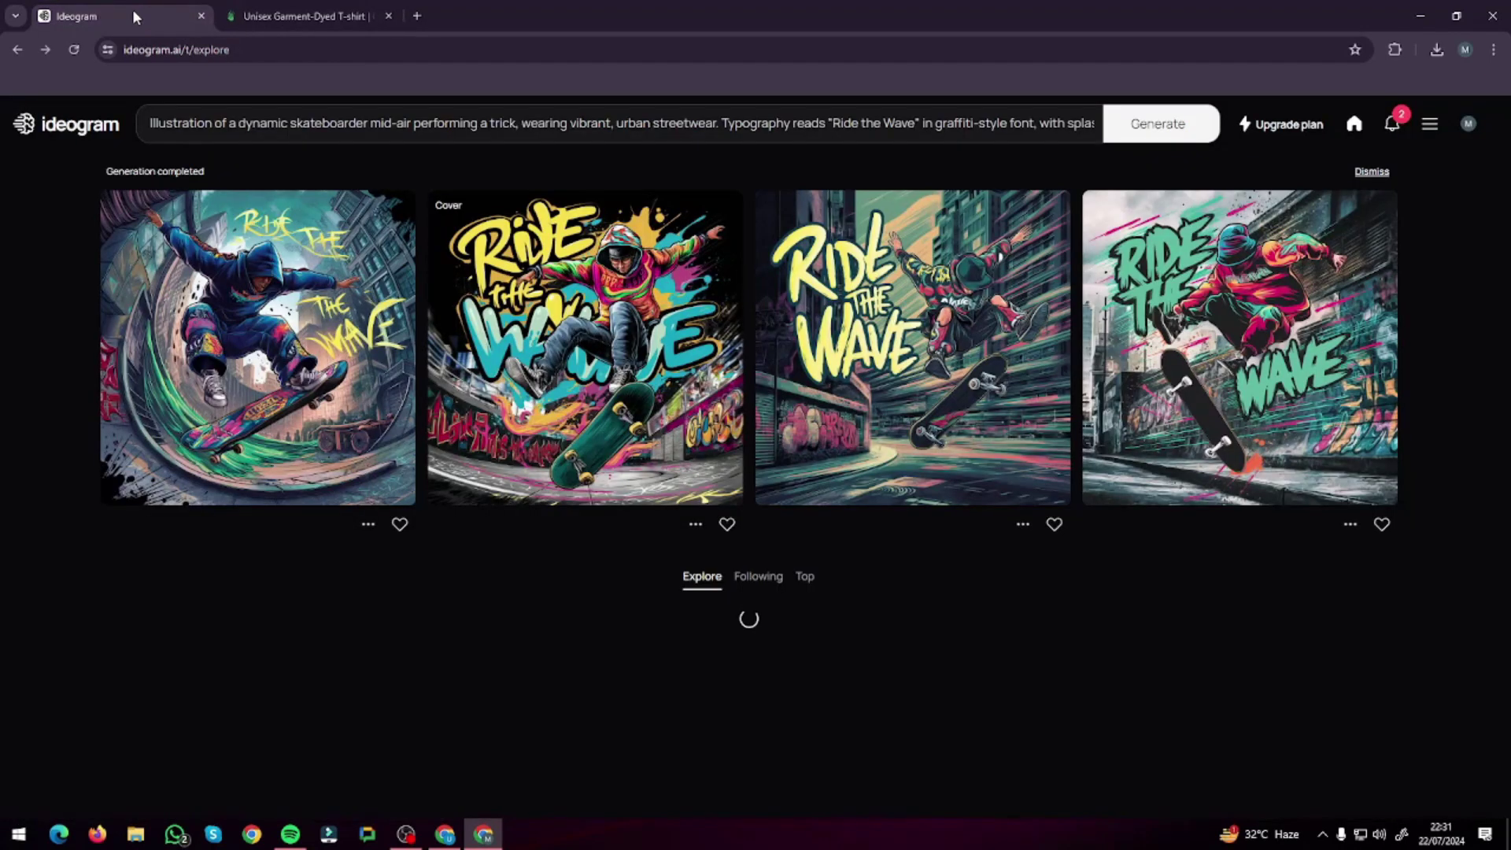
click(1011, 125)
click(999, 130)
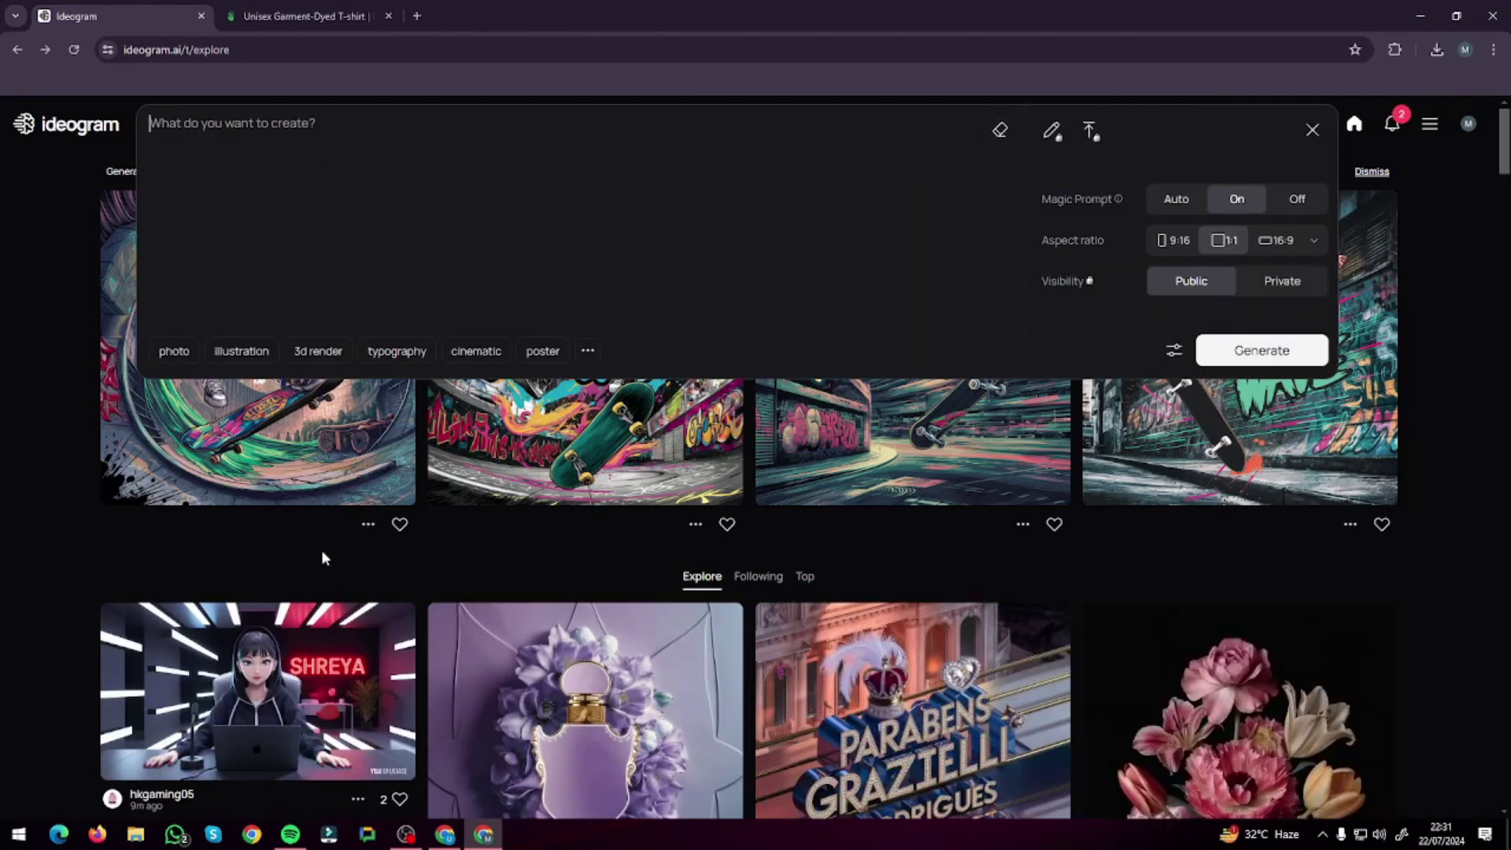
click(453, 822)
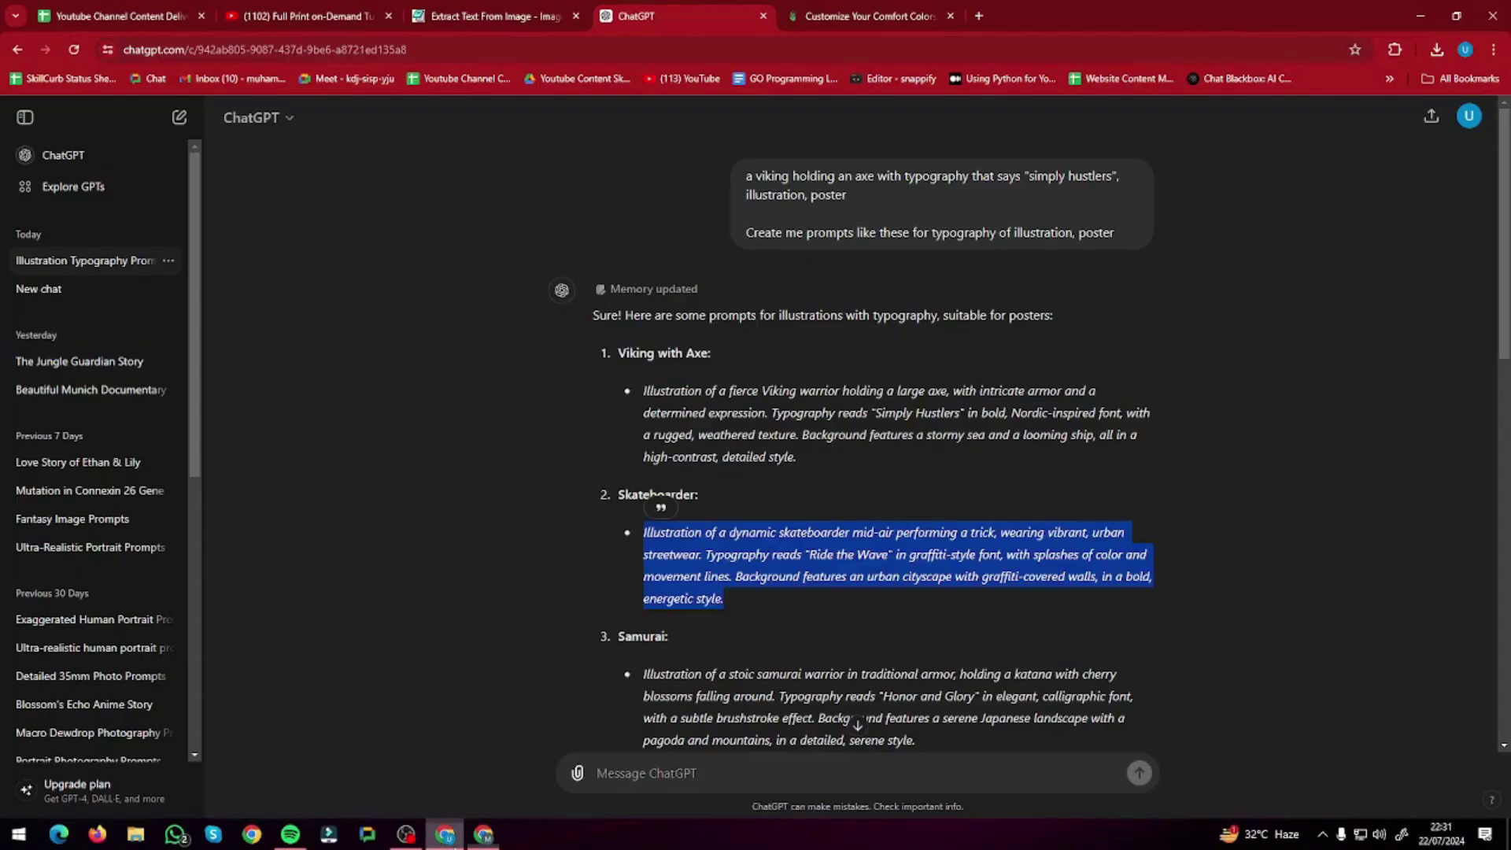
scroll(653, 532, down, 2)
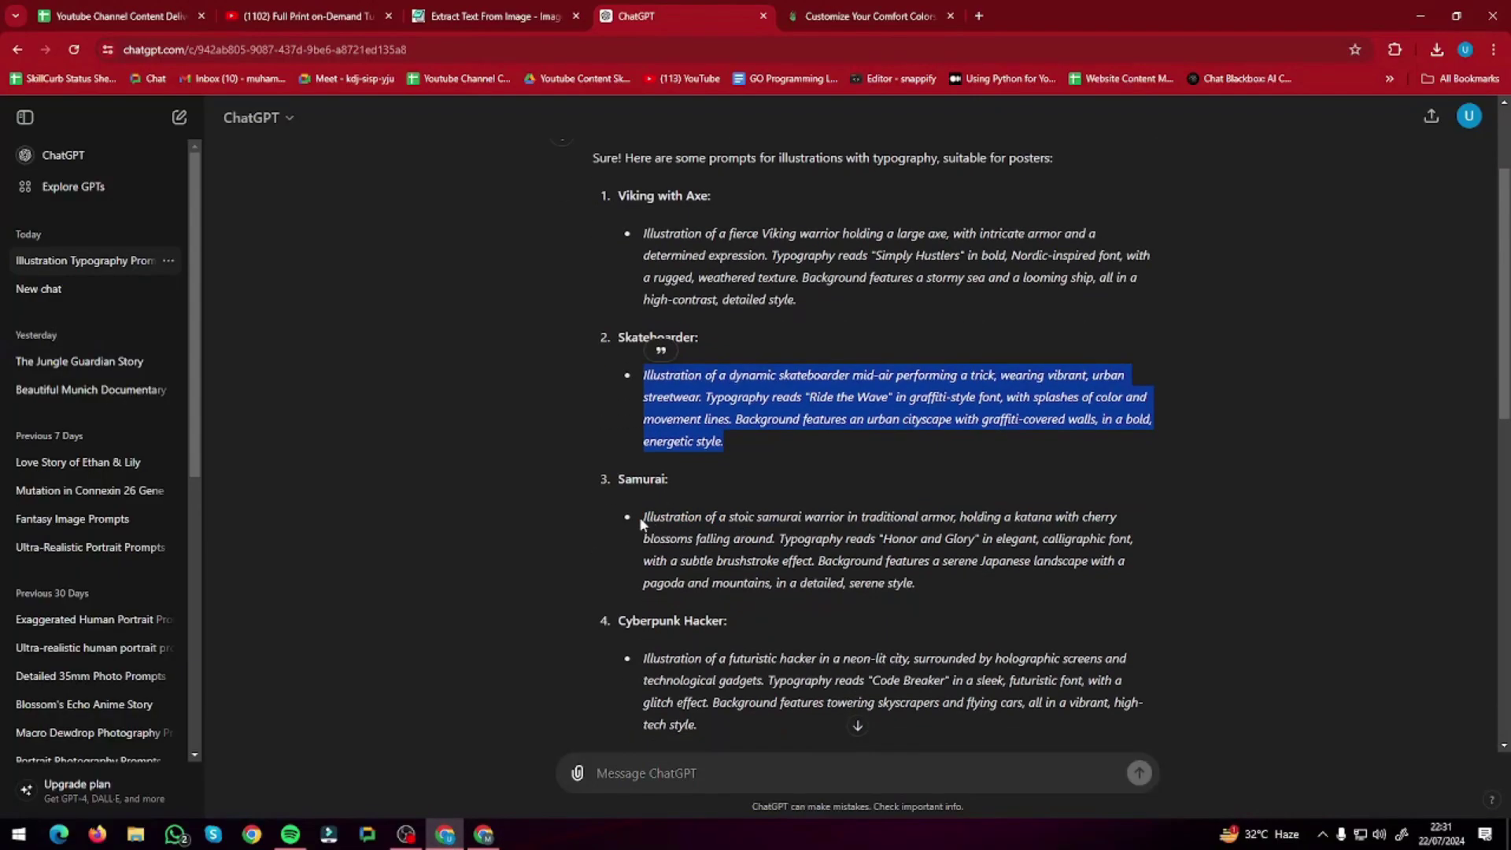
drag(645, 517, 915, 583)
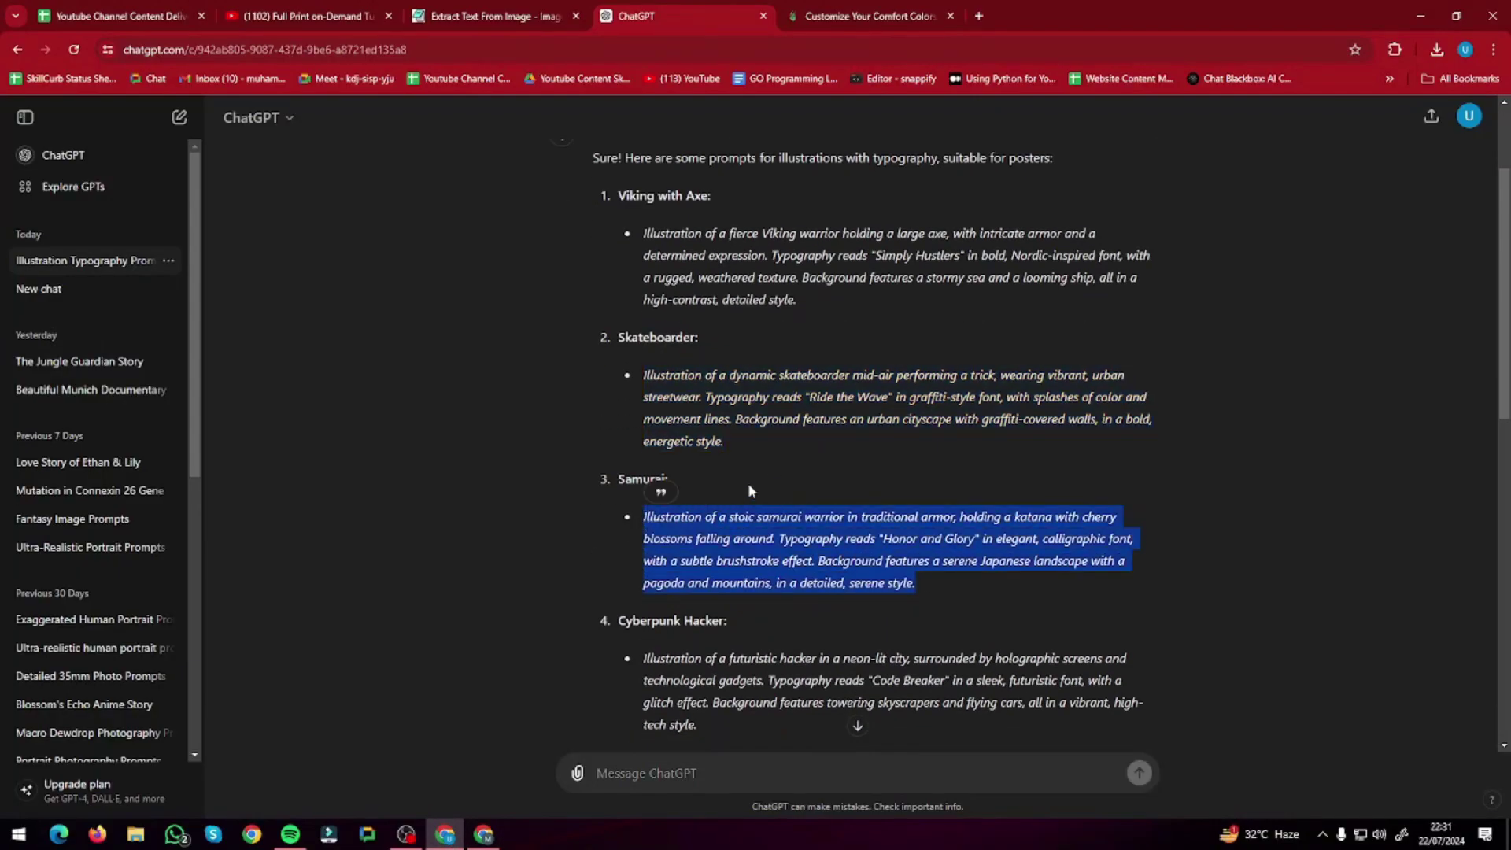
key(ctrl+c)
key(alt+Tab)
key(ctrl+v)
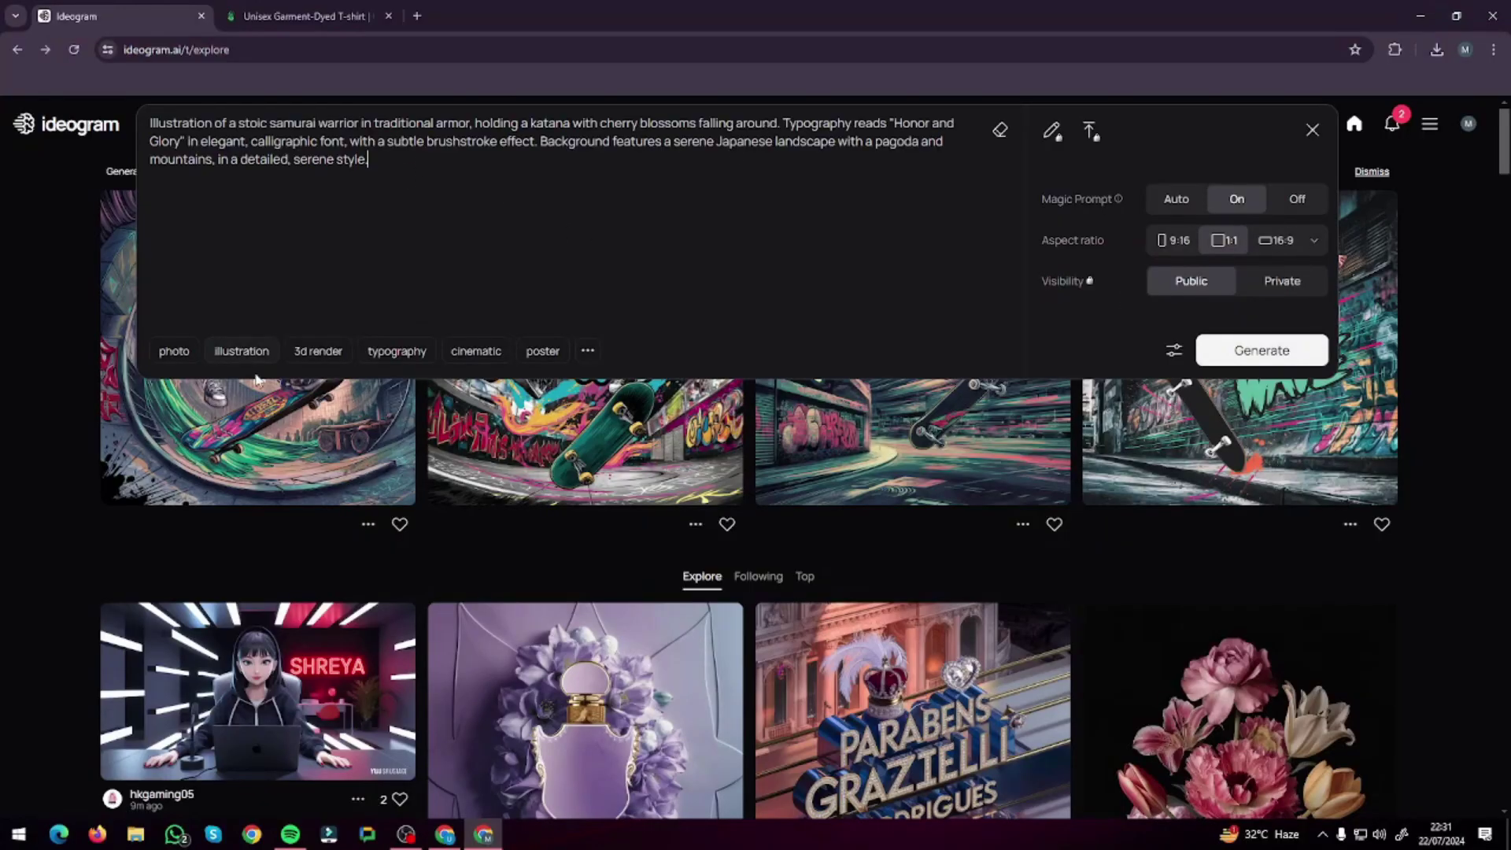
Apply the illustration and typography styles to the samurai prompt and generate the images
click(174, 351)
click(245, 351)
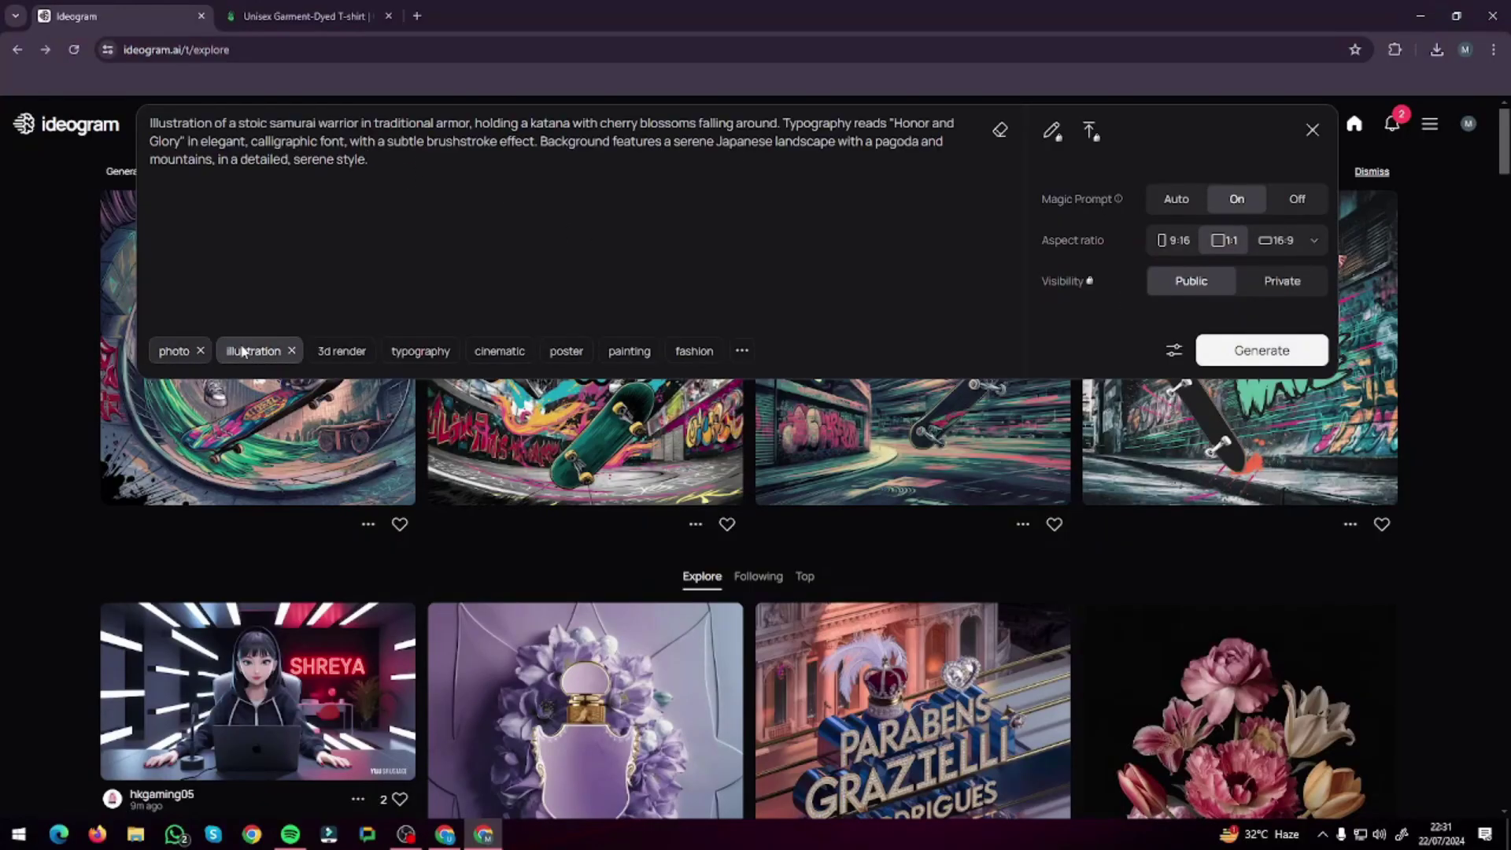
click(404, 350)
key(Return)
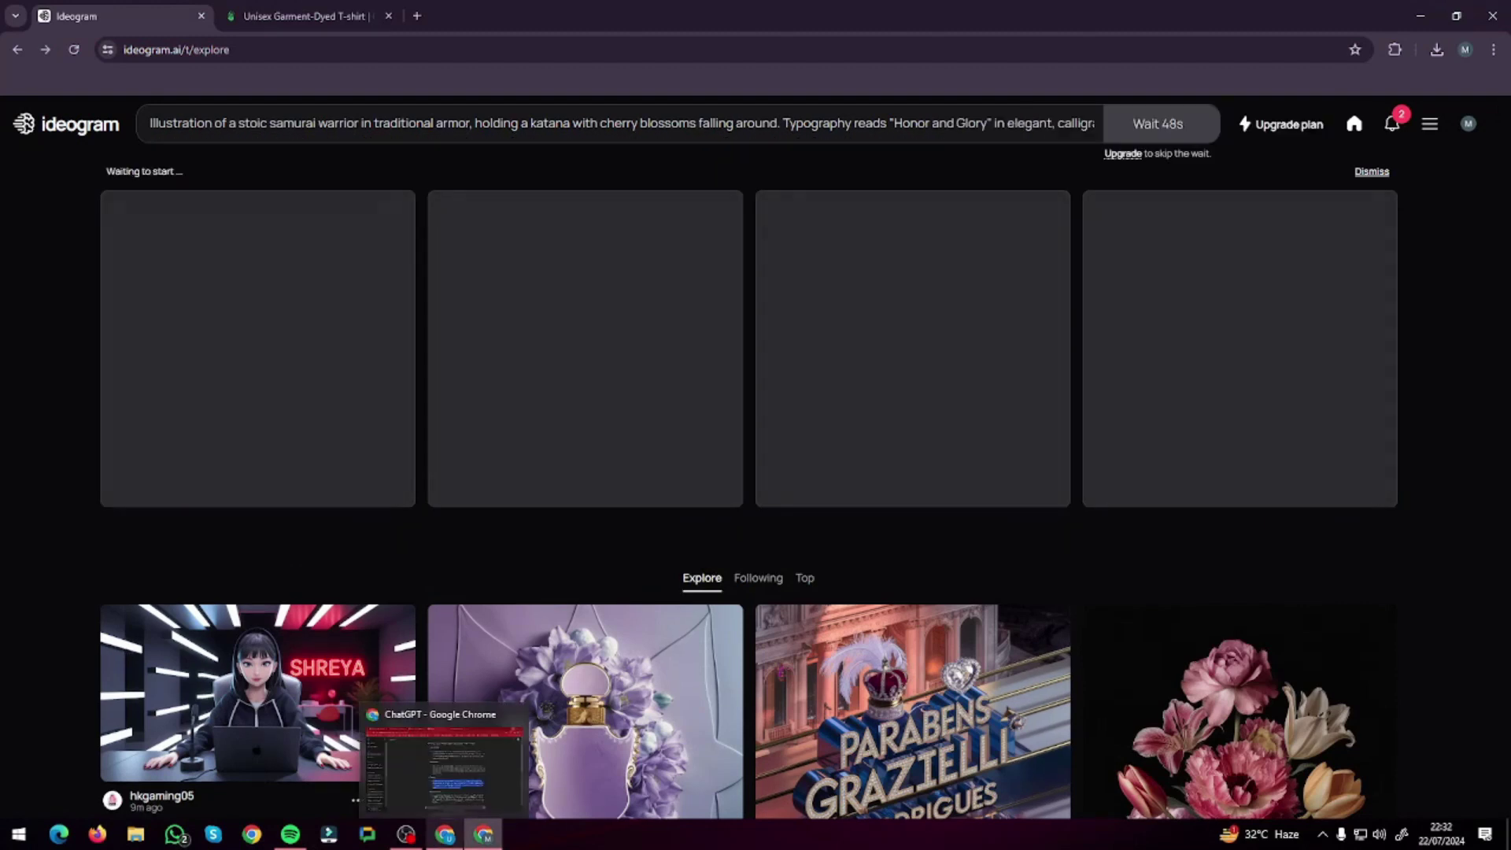
Generate images in Ideogram from ChatGPT's Cyberpunk Hacker "Code Breaker" prompt, and open the generated "Honor and Glory" samurai design
click(444, 834)
scroll(786, 393, down, 4)
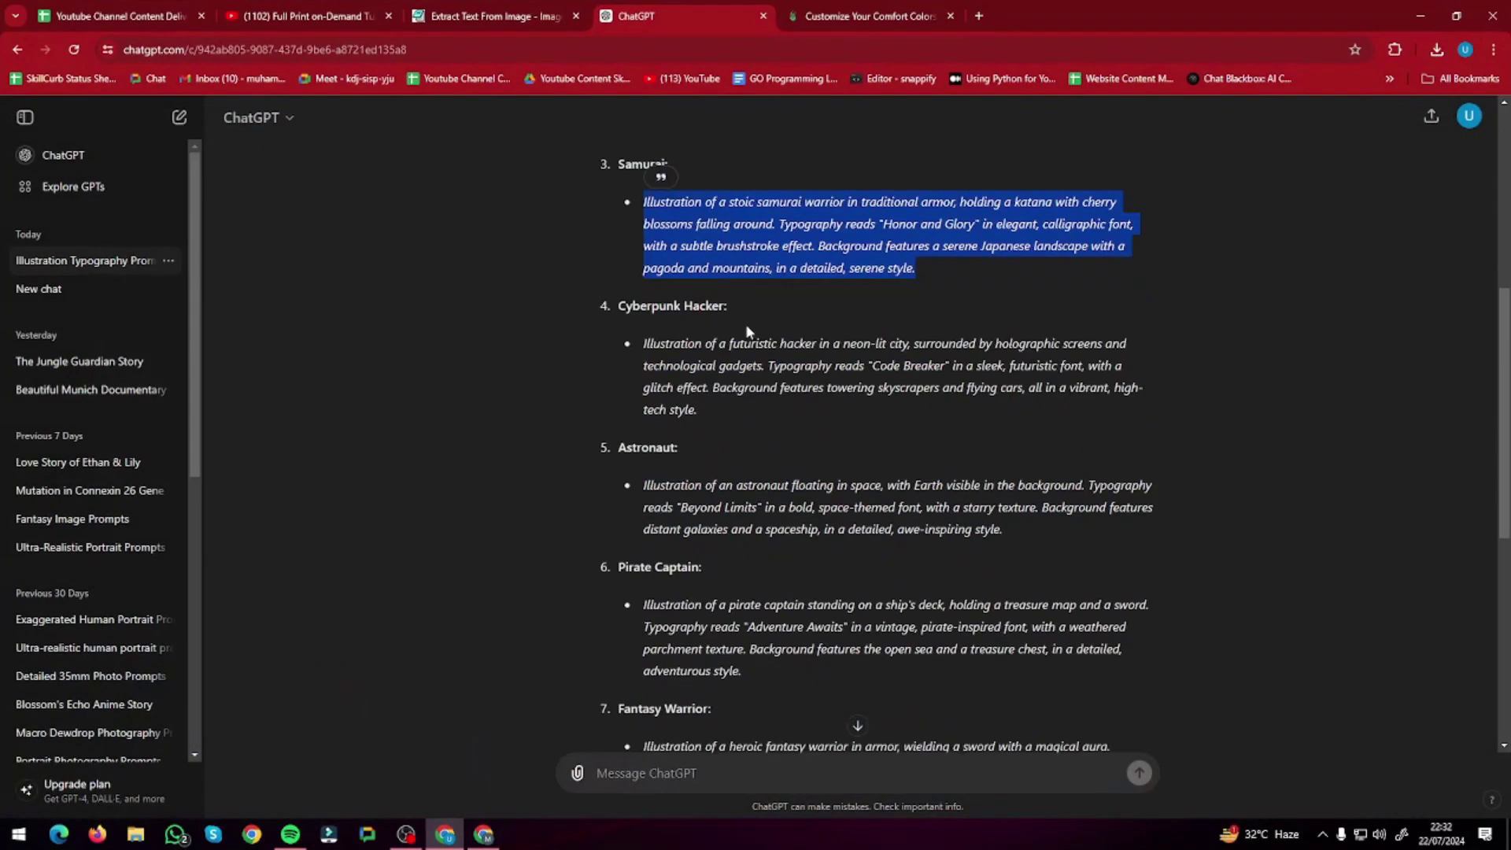
drag(645, 344, 708, 405)
key(ctrl+c)
key(alt+Tab)
click(568, 126)
key(ctrl+a)
key(ctrl+v)
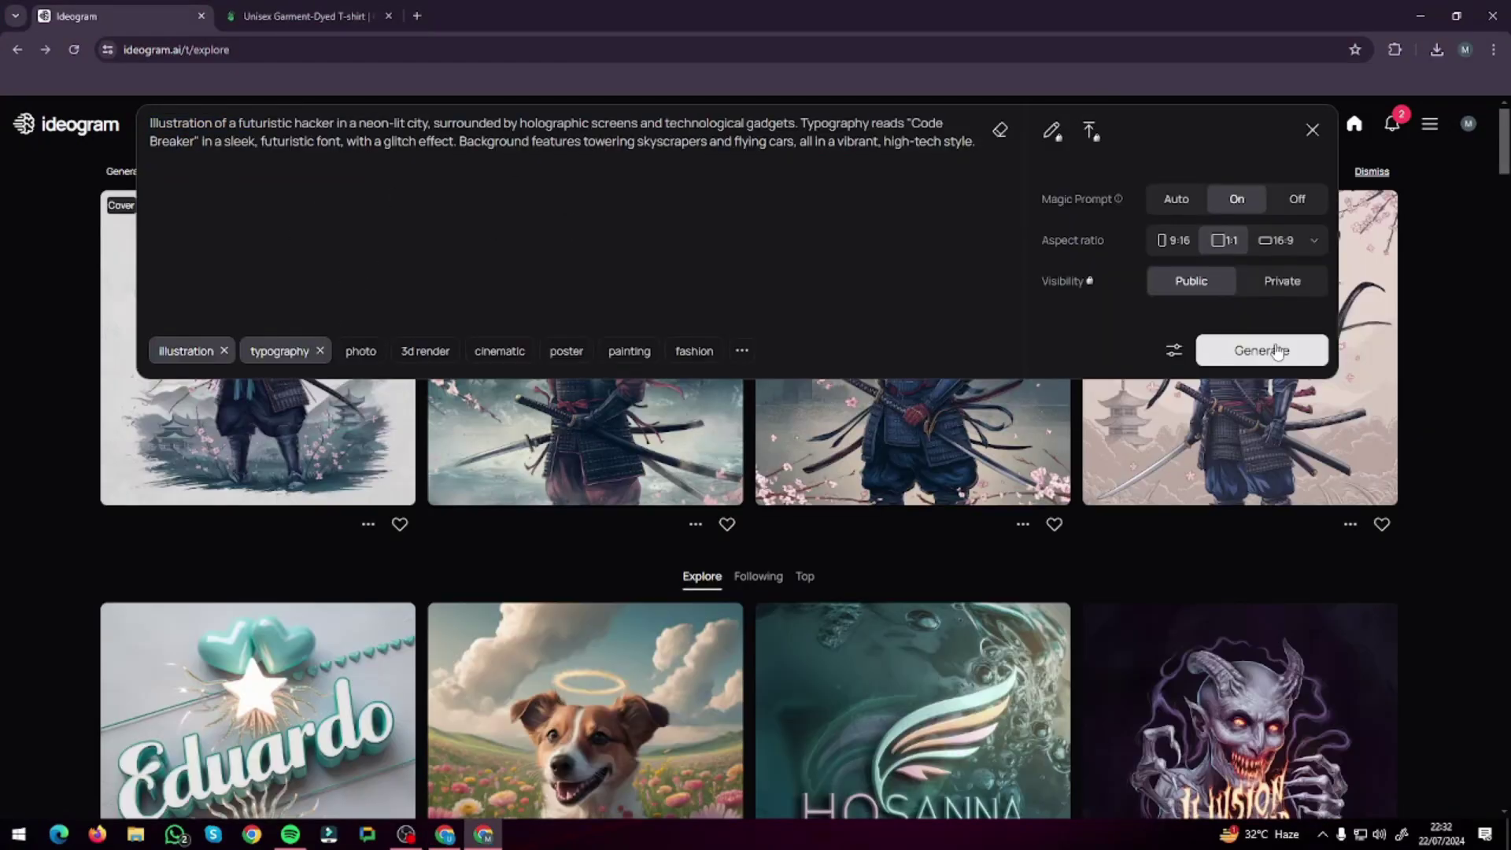
click(1278, 351)
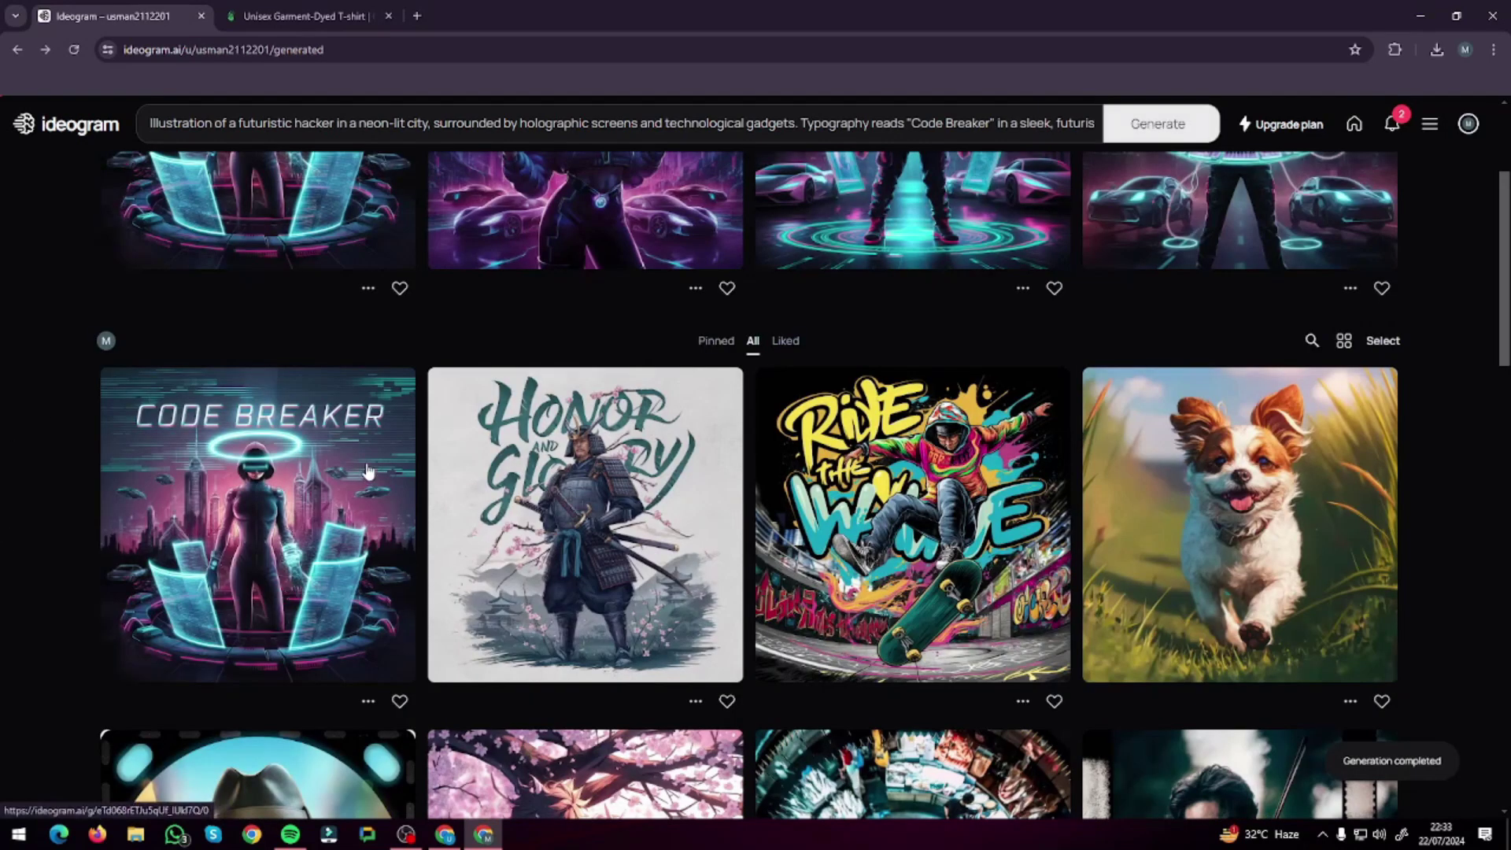
click(479, 403)
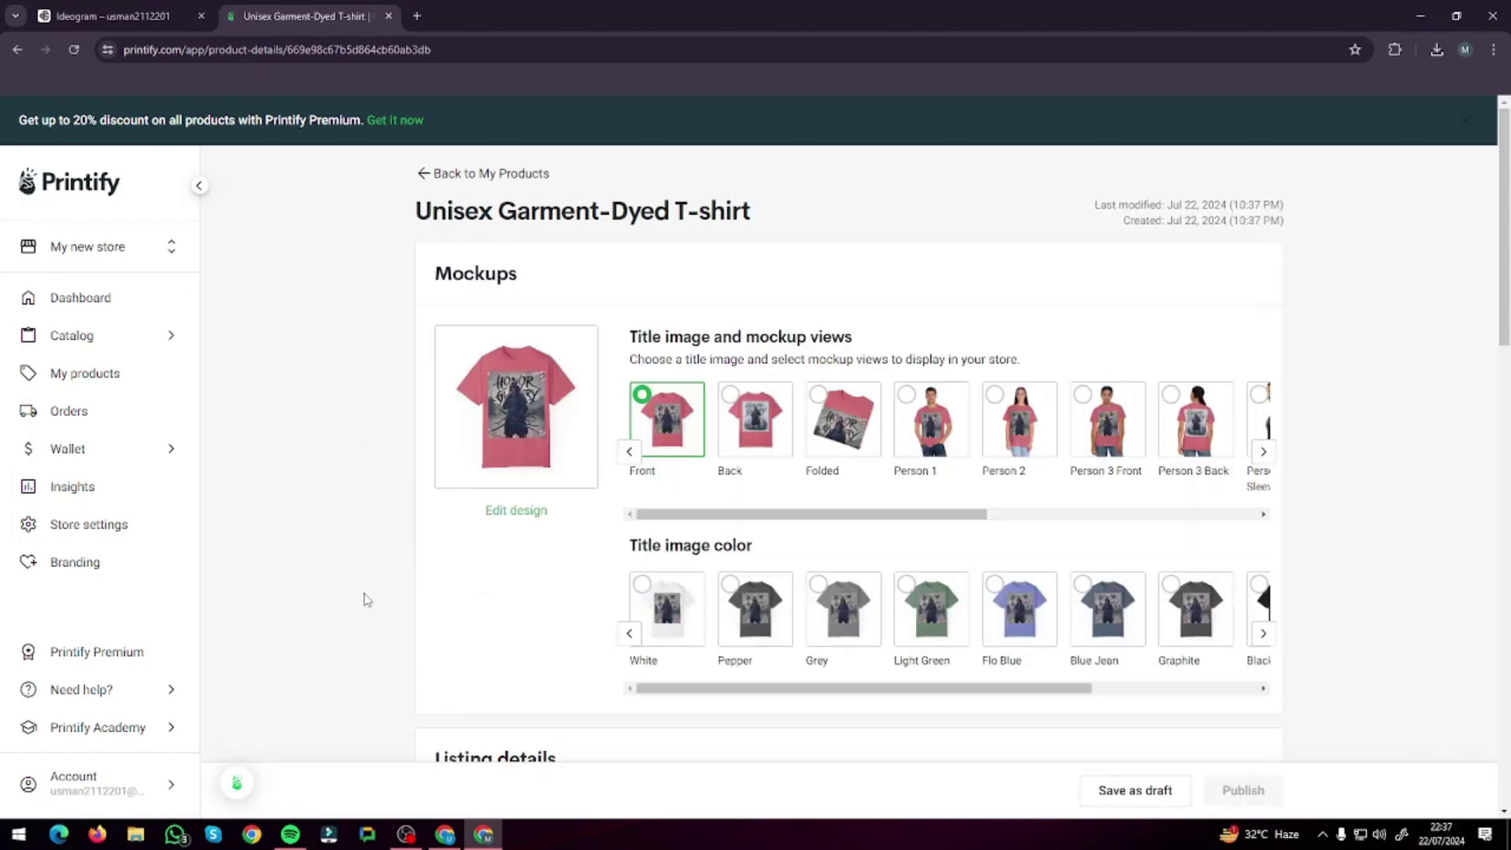
Review the mockup views, title image colors, title and description of the samurai T-shirt listing in Printify
drag(870, 514, 819, 516)
mouse_move(690, 689)
mouse_down()
mouse_move(862, 689)
mouse_move(689, 689)
mouse_up()
scroll(560, 492, down, 5)
scroll(462, 470, down, 2)
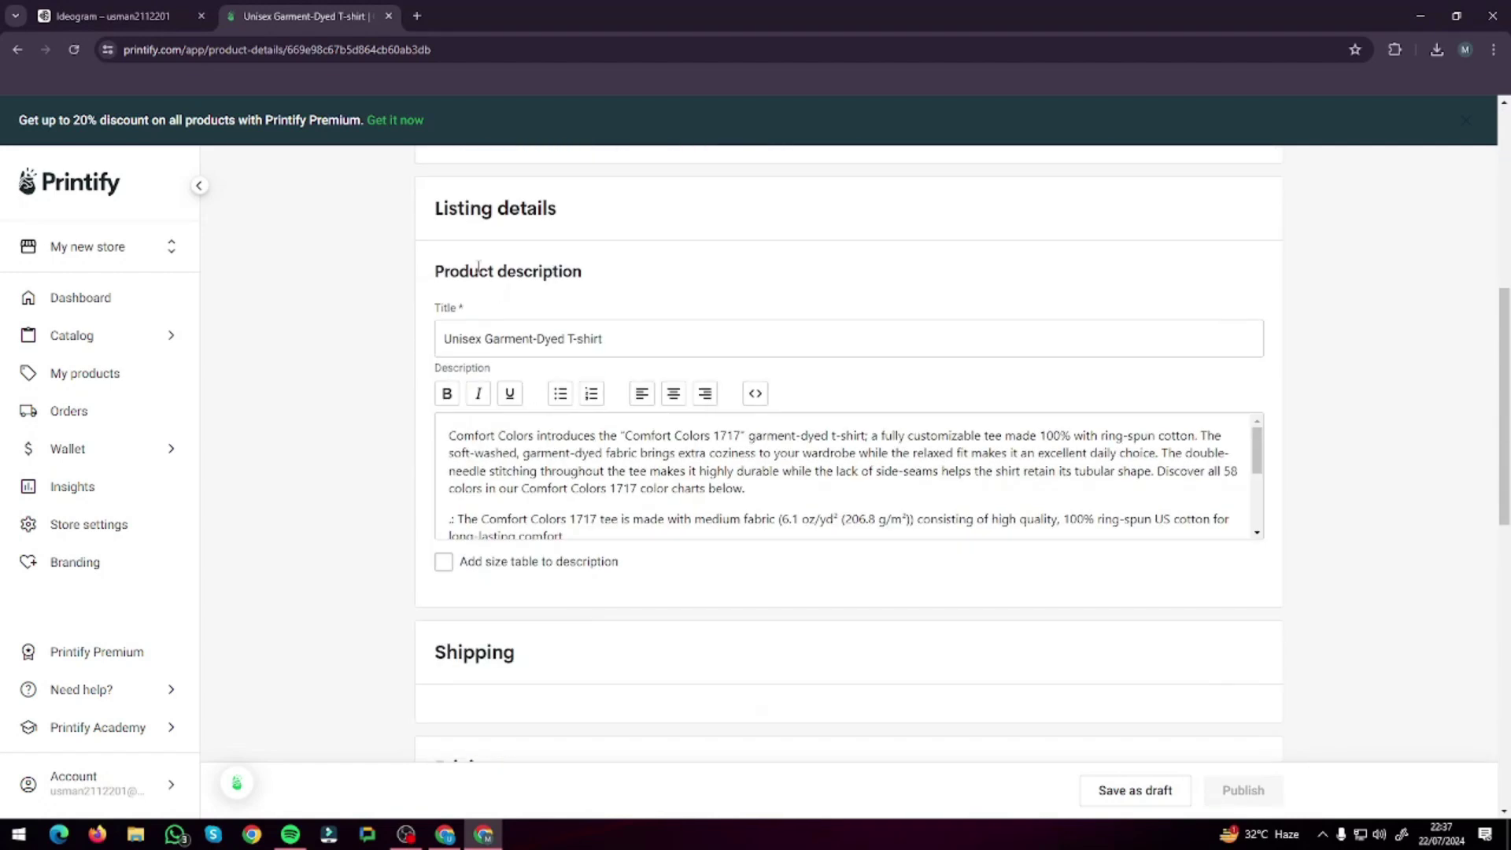
drag(647, 340, 442, 338)
click(452, 453)
scroll(548, 494, down, 5)
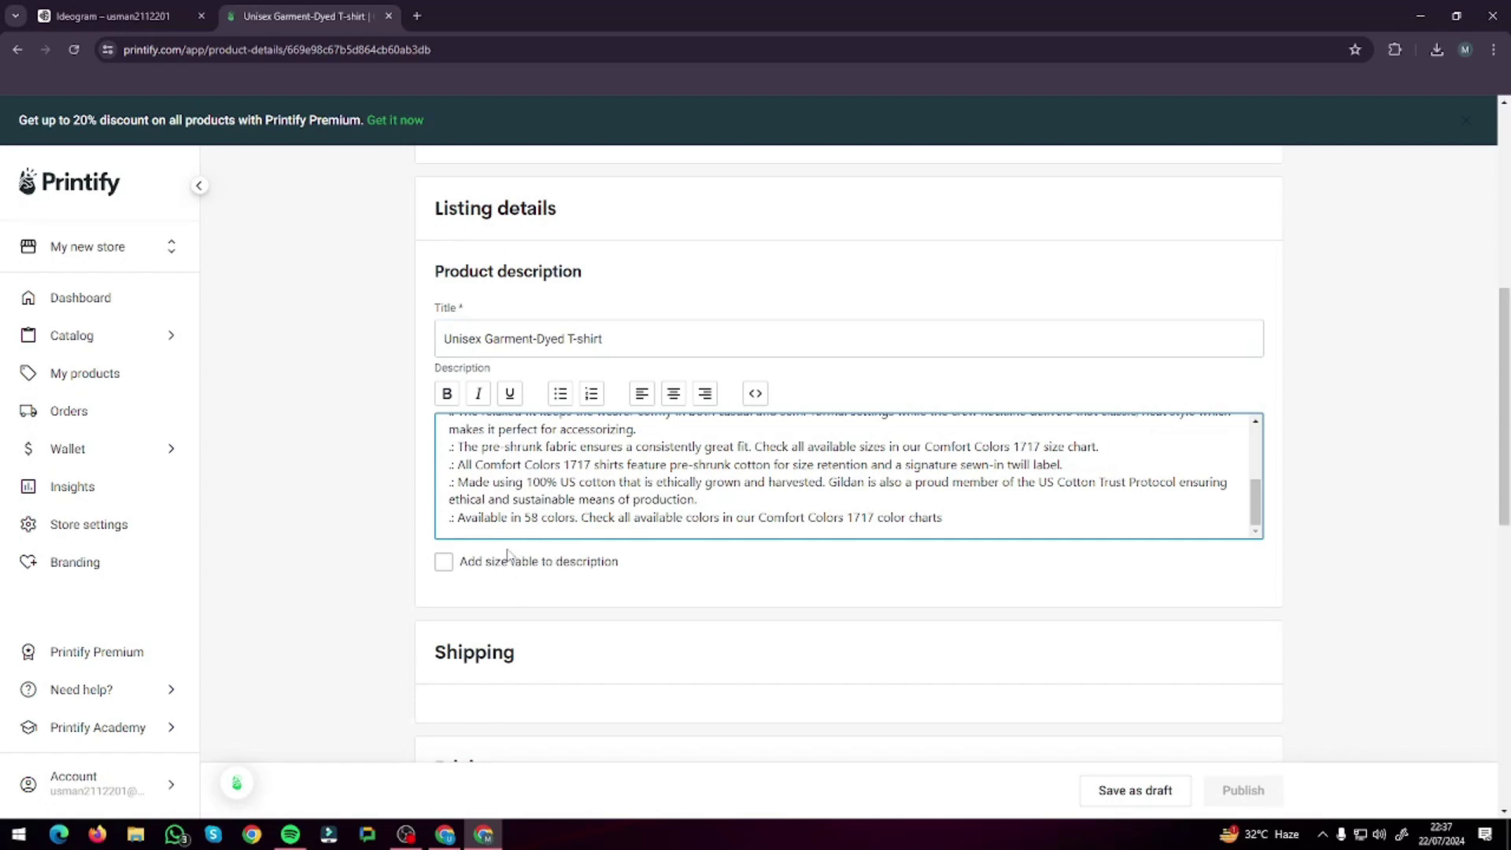
Examine the listing's pricing table for the retail price, profit and margin of each shirt size
scroll(545, 556, down, 4)
scroll(395, 499, down, 1)
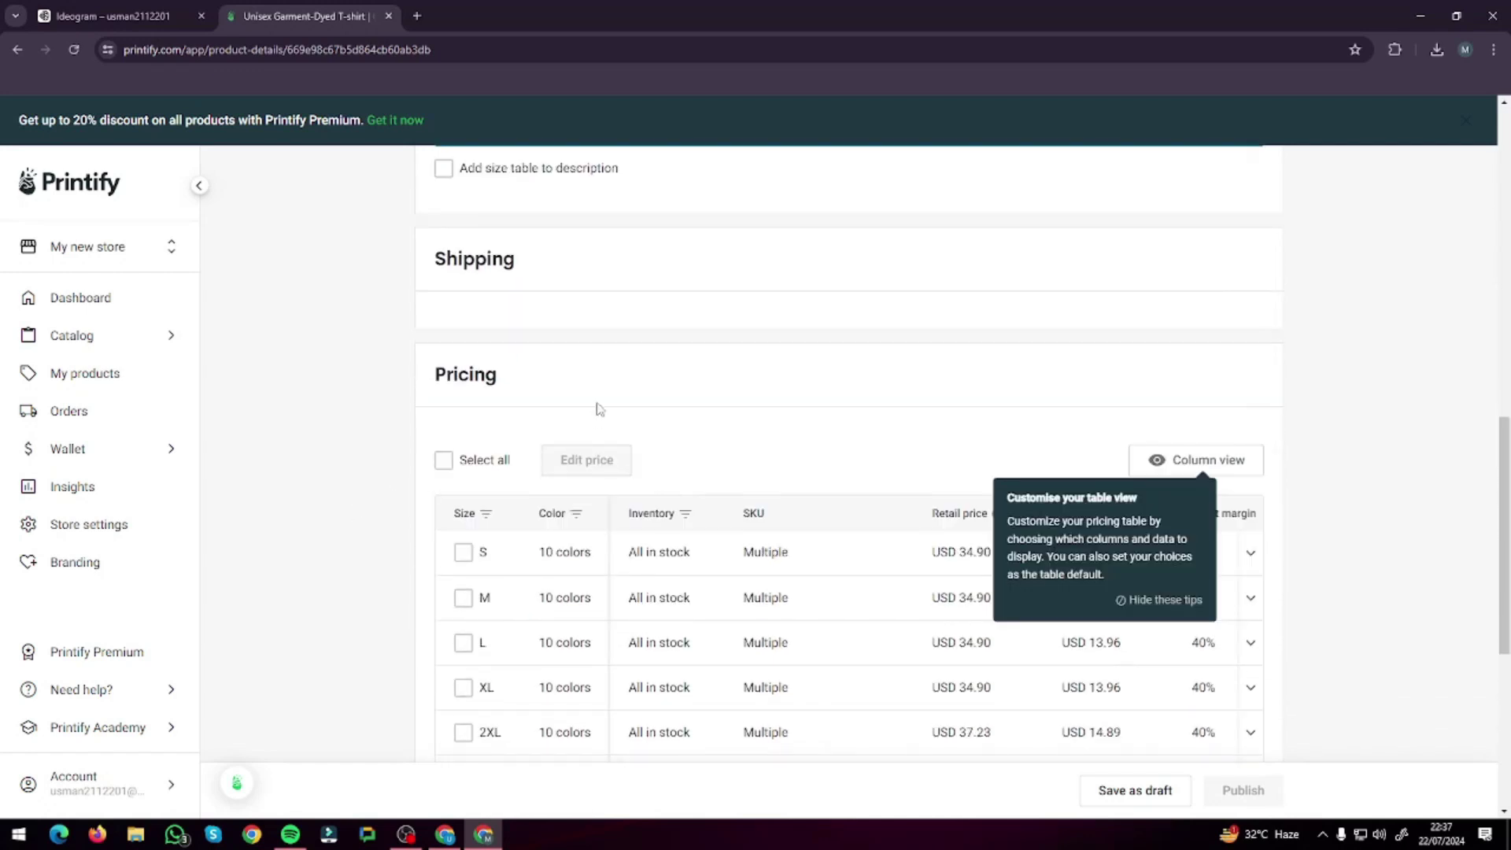
scroll(450, 487, down, 1)
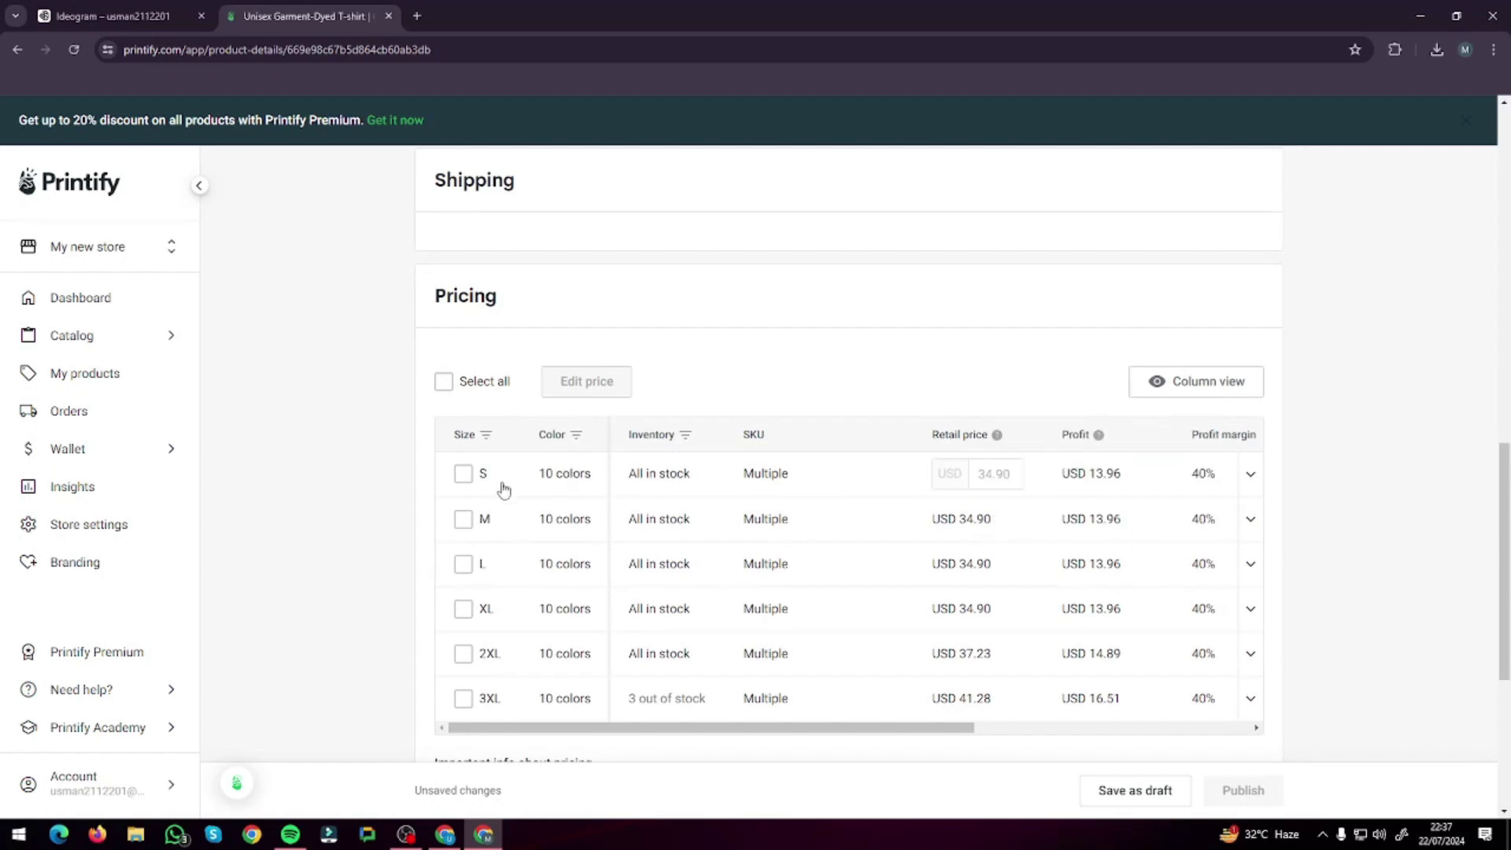
scroll(507, 488, down, 1)
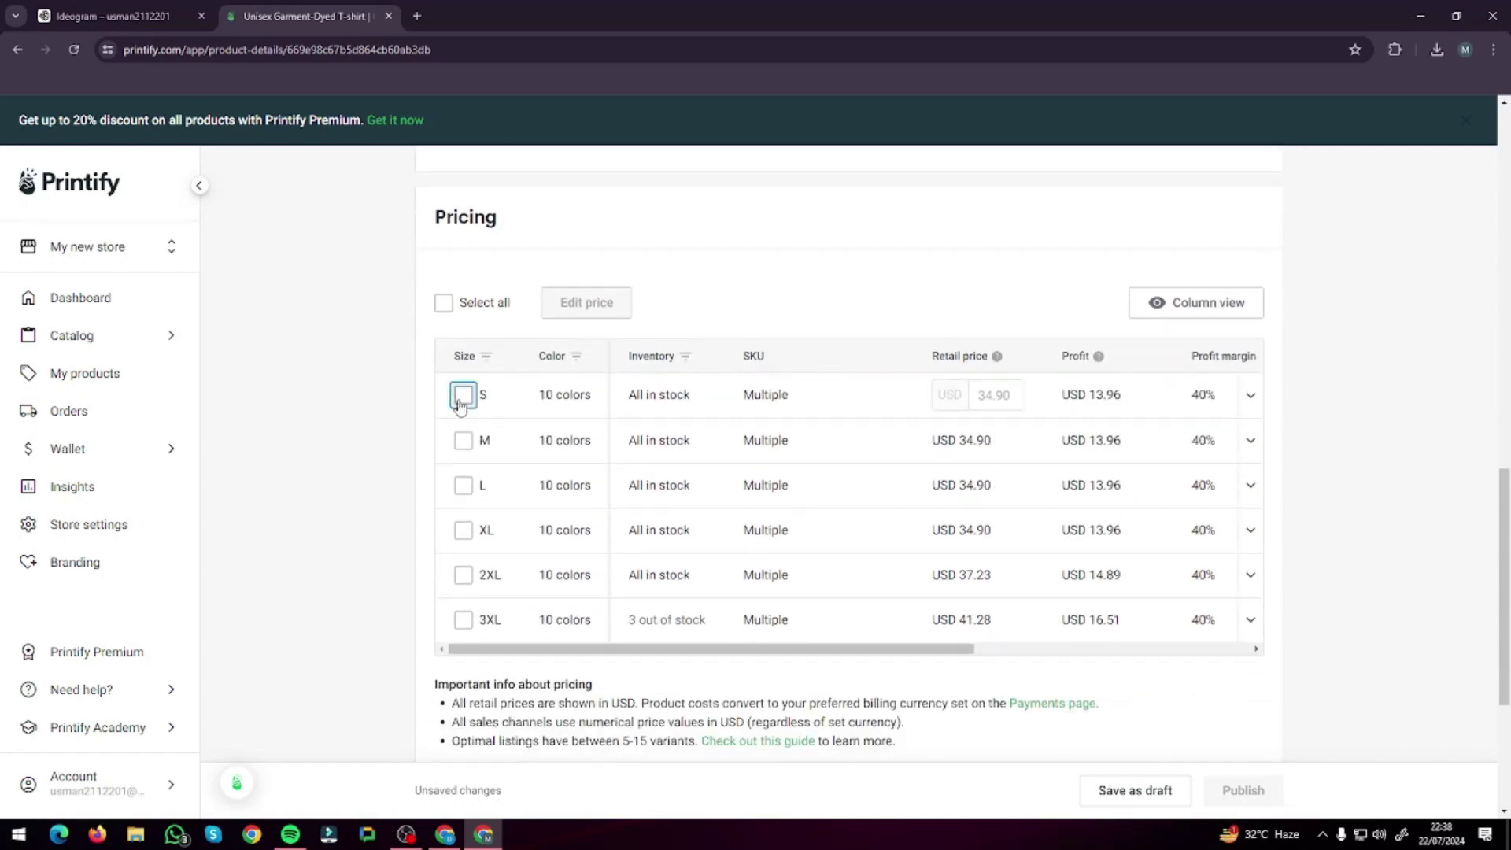
Select sizes S, M, L, XL and 2XL in the pricing table and save the samurai T-shirt listing as a draft
click(462, 395)
click(463, 441)
click(463, 486)
click(463, 530)
click(463, 576)
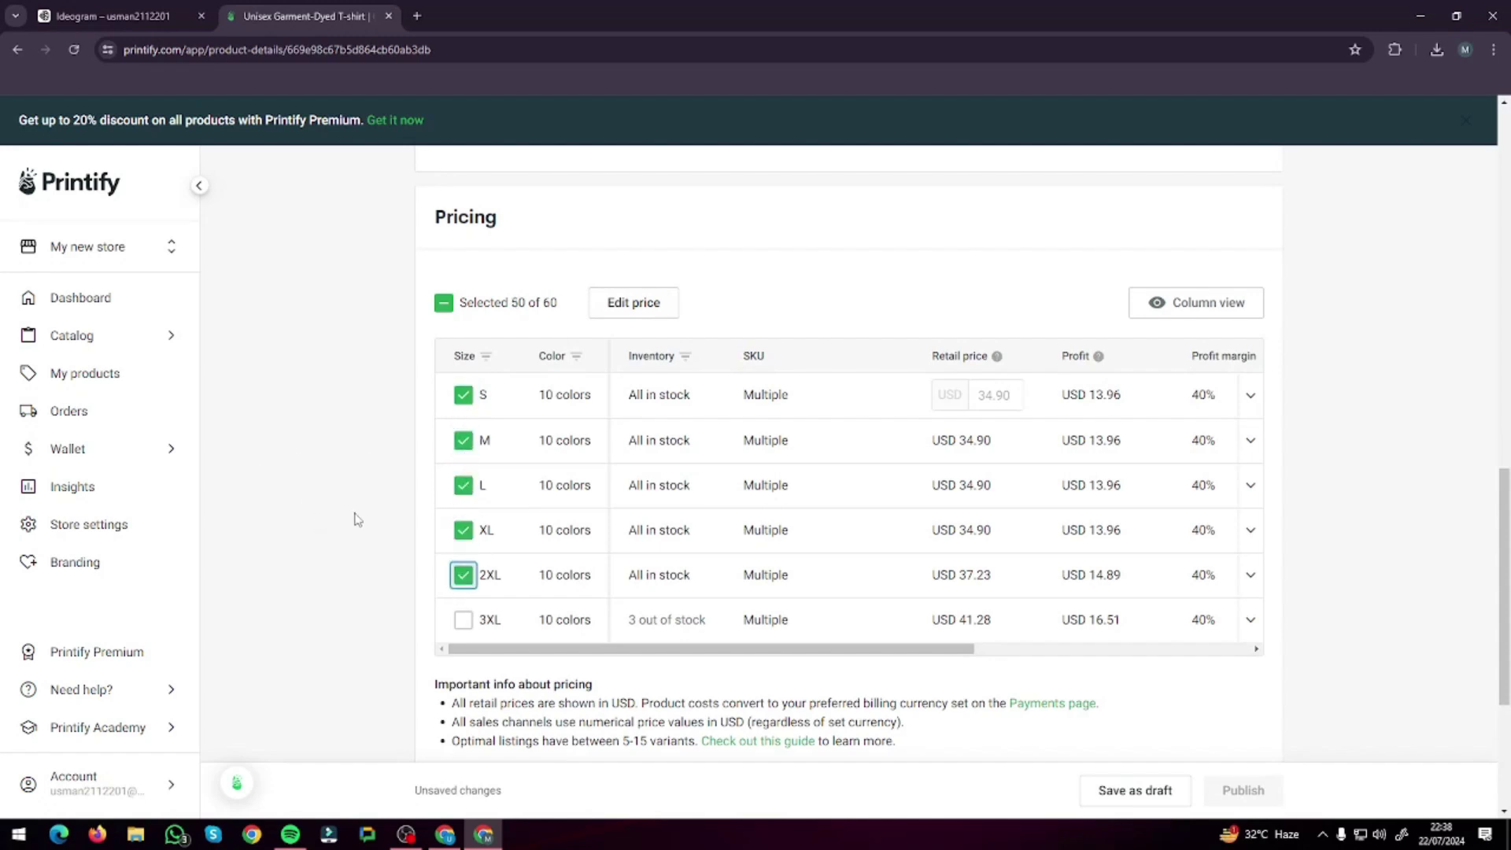
scroll(419, 462, down, 4)
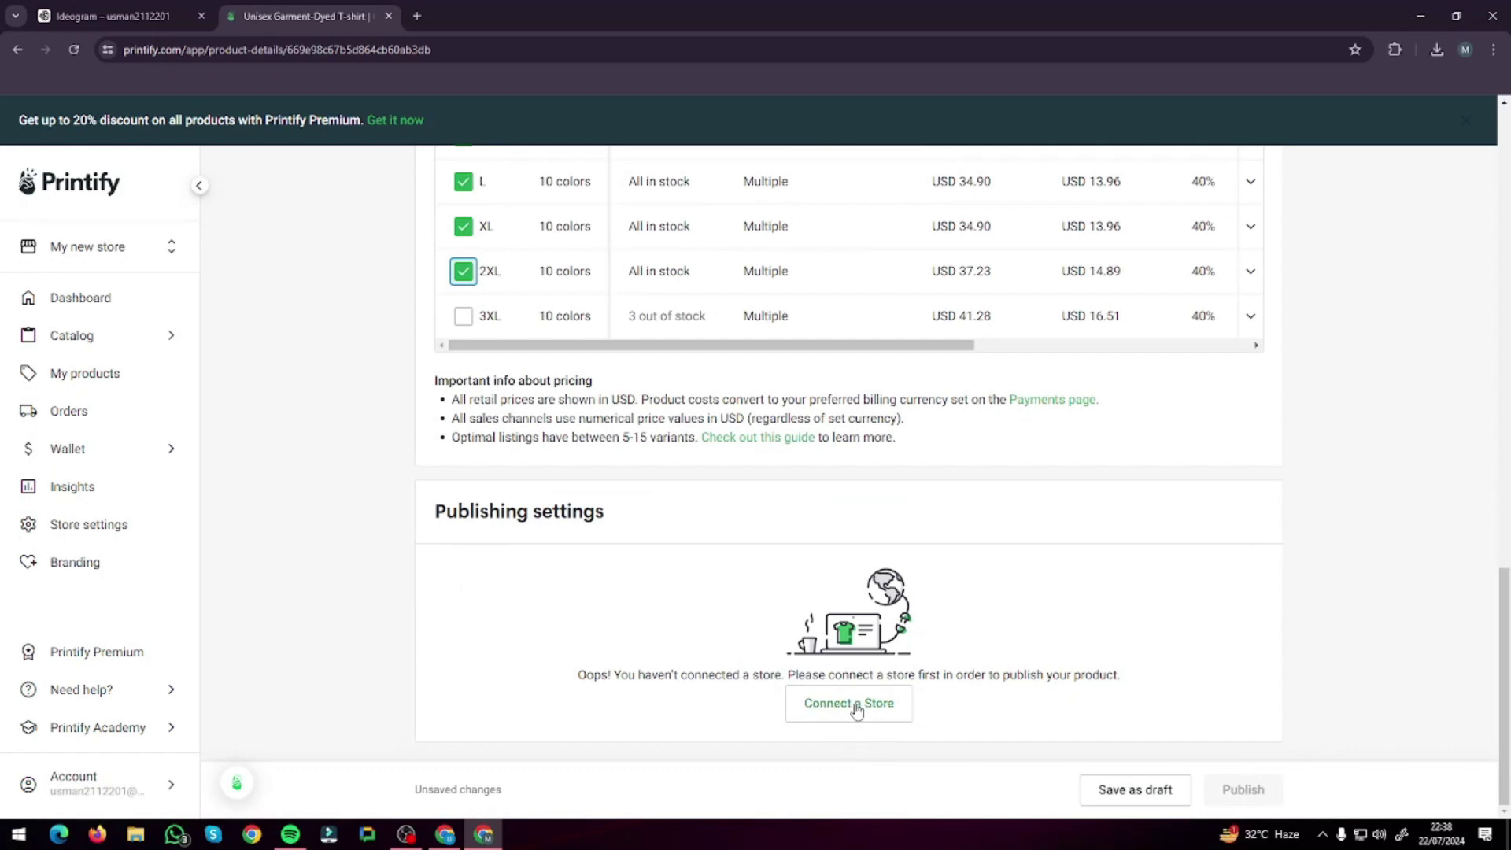
scroll(857, 711, up, 20)
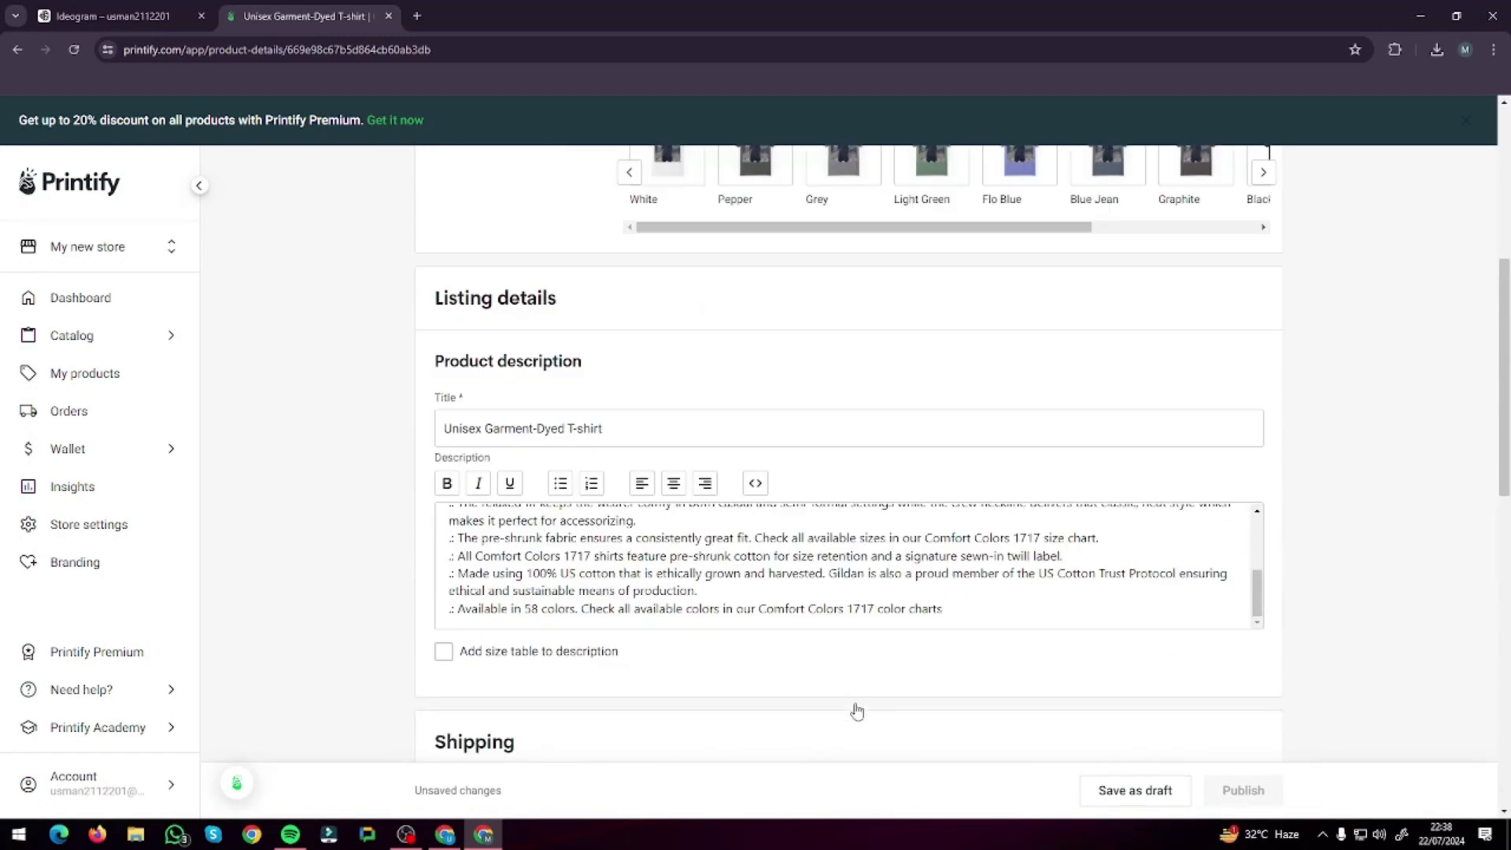
scroll(352, 531, down, 15)
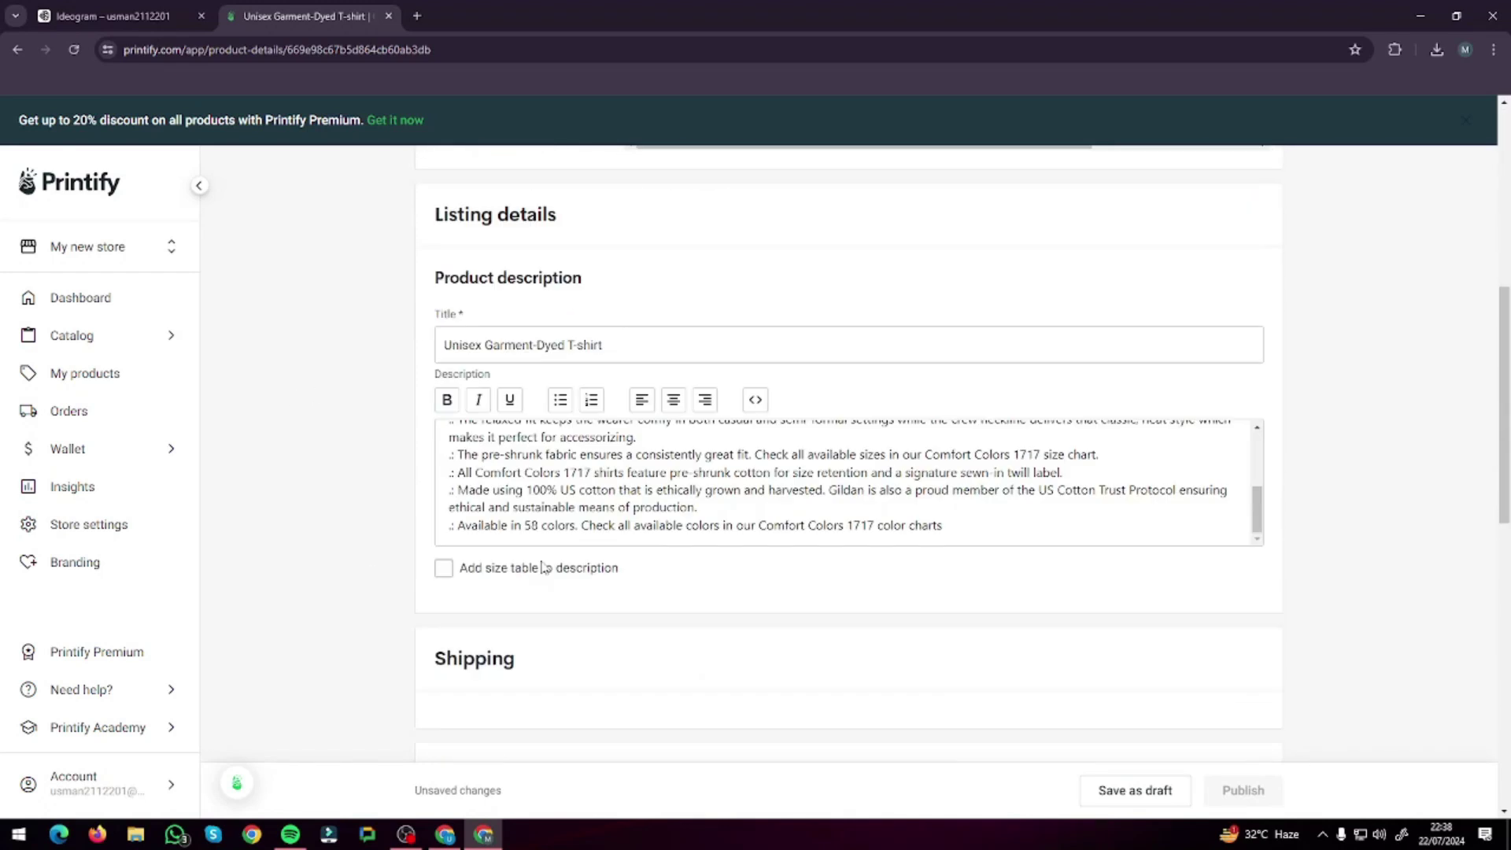
click(1134, 789)
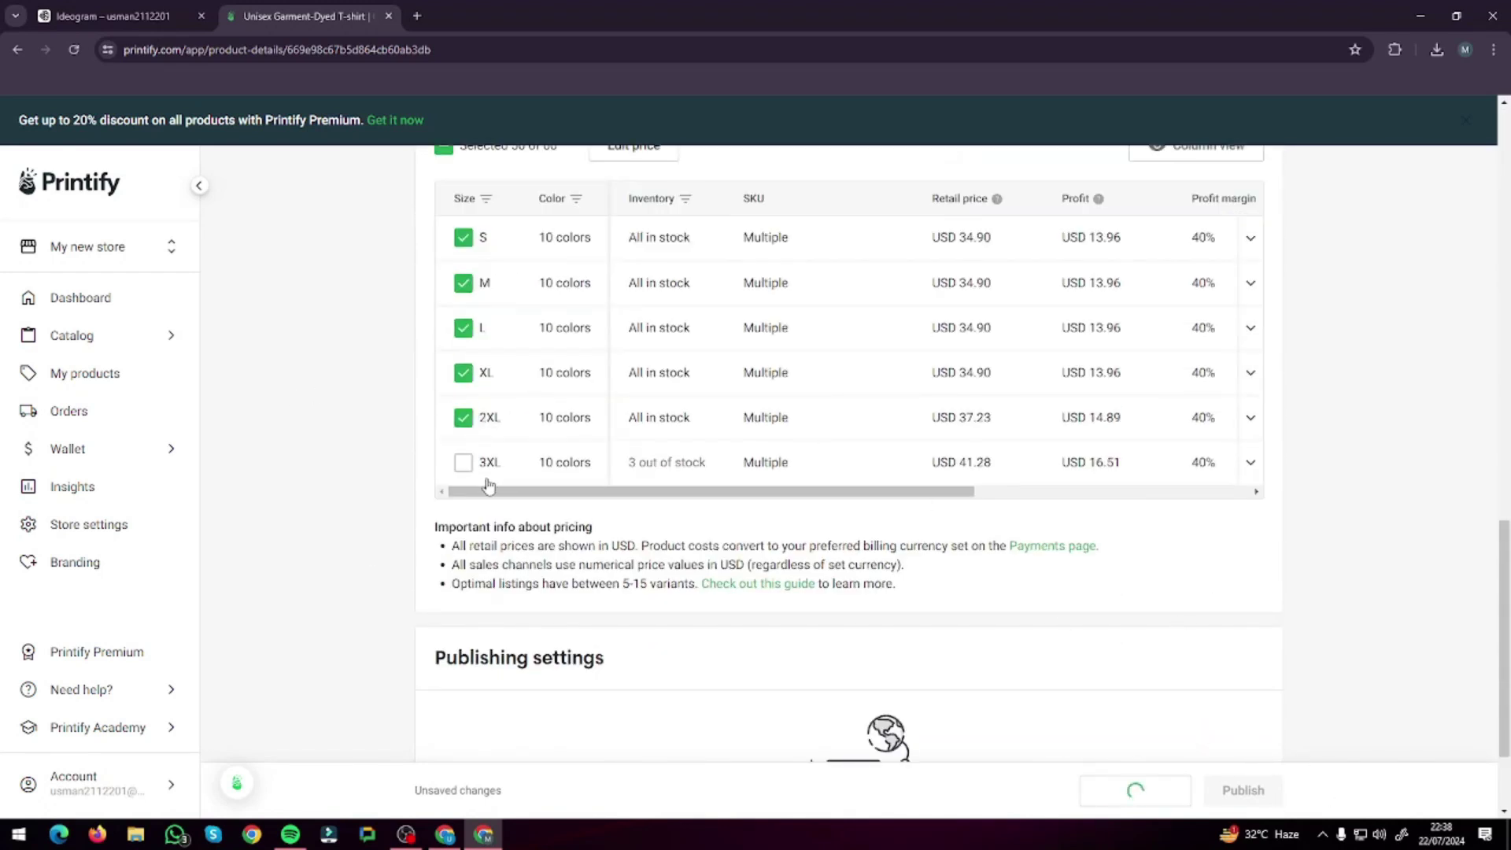
Start a design on the Gildan Unisex Heavy Cotton Tee from the bestsellers and place the "Code Breaker" illustration on the shirt
scroll(488, 480, up, 15)
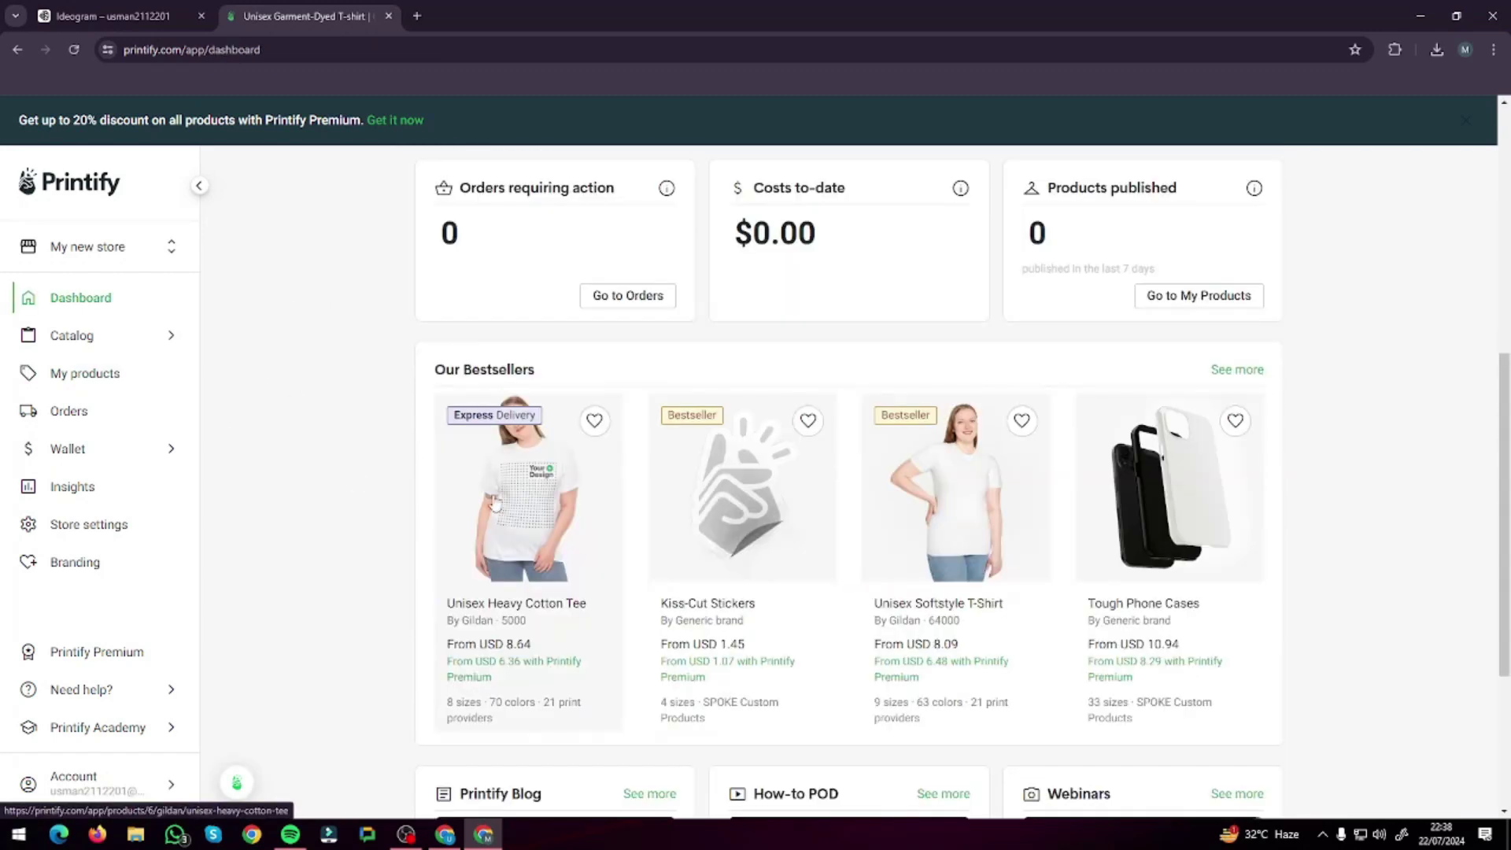
click(532, 521)
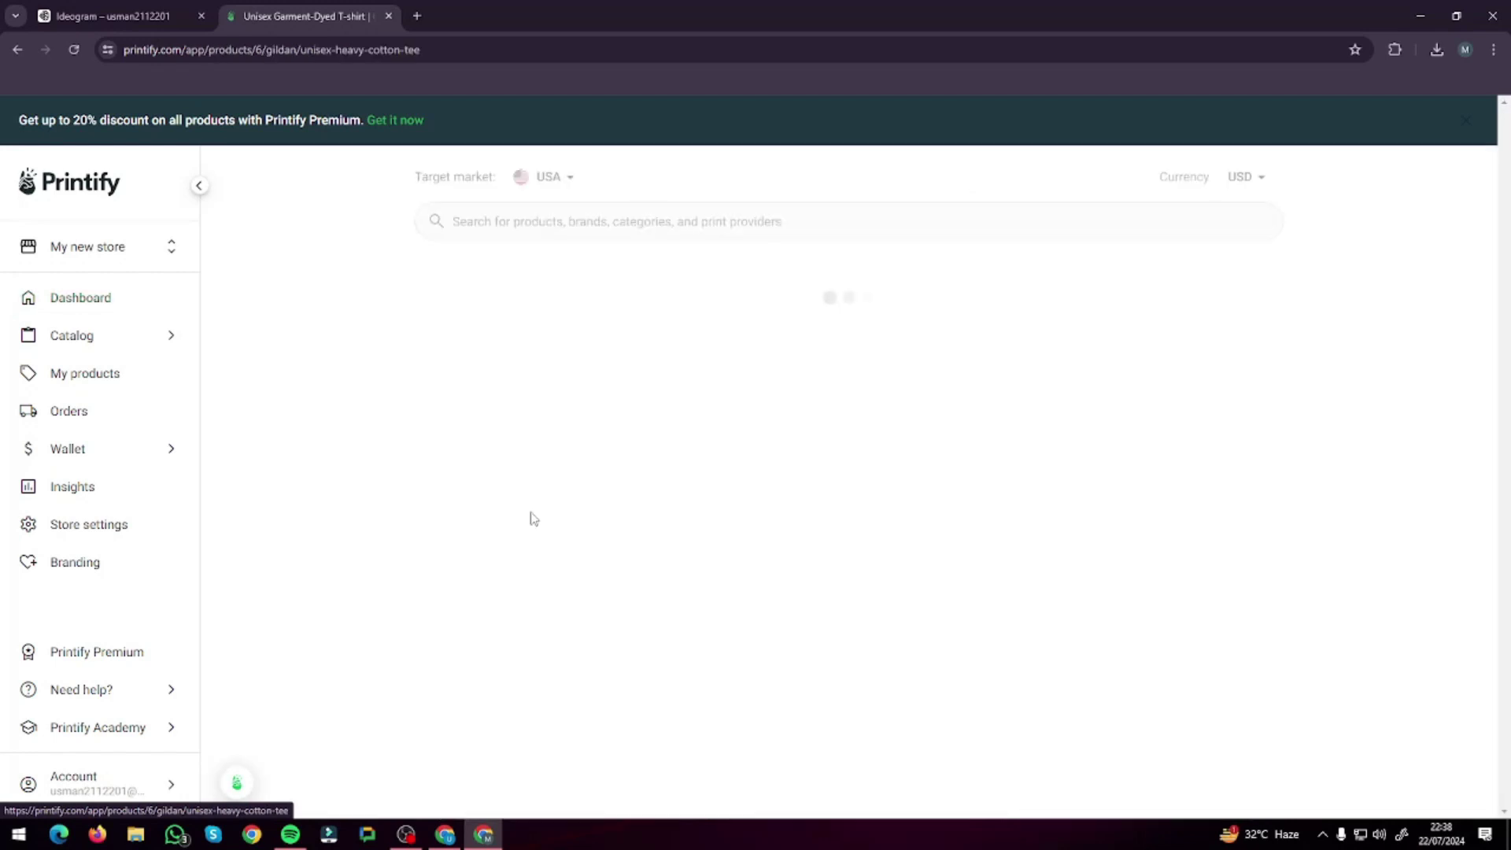
click(1123, 641)
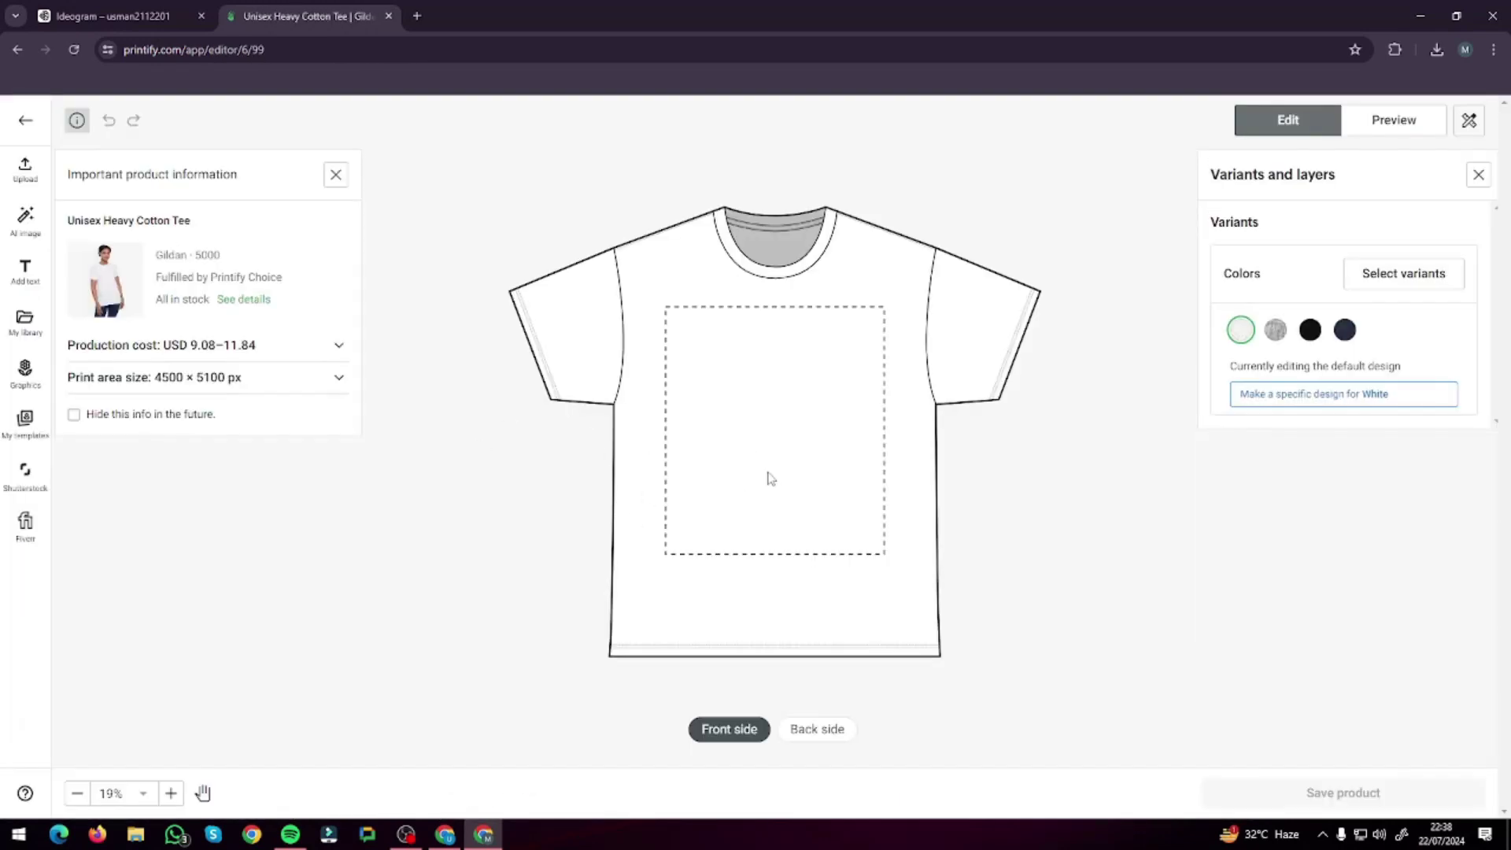
click(335, 174)
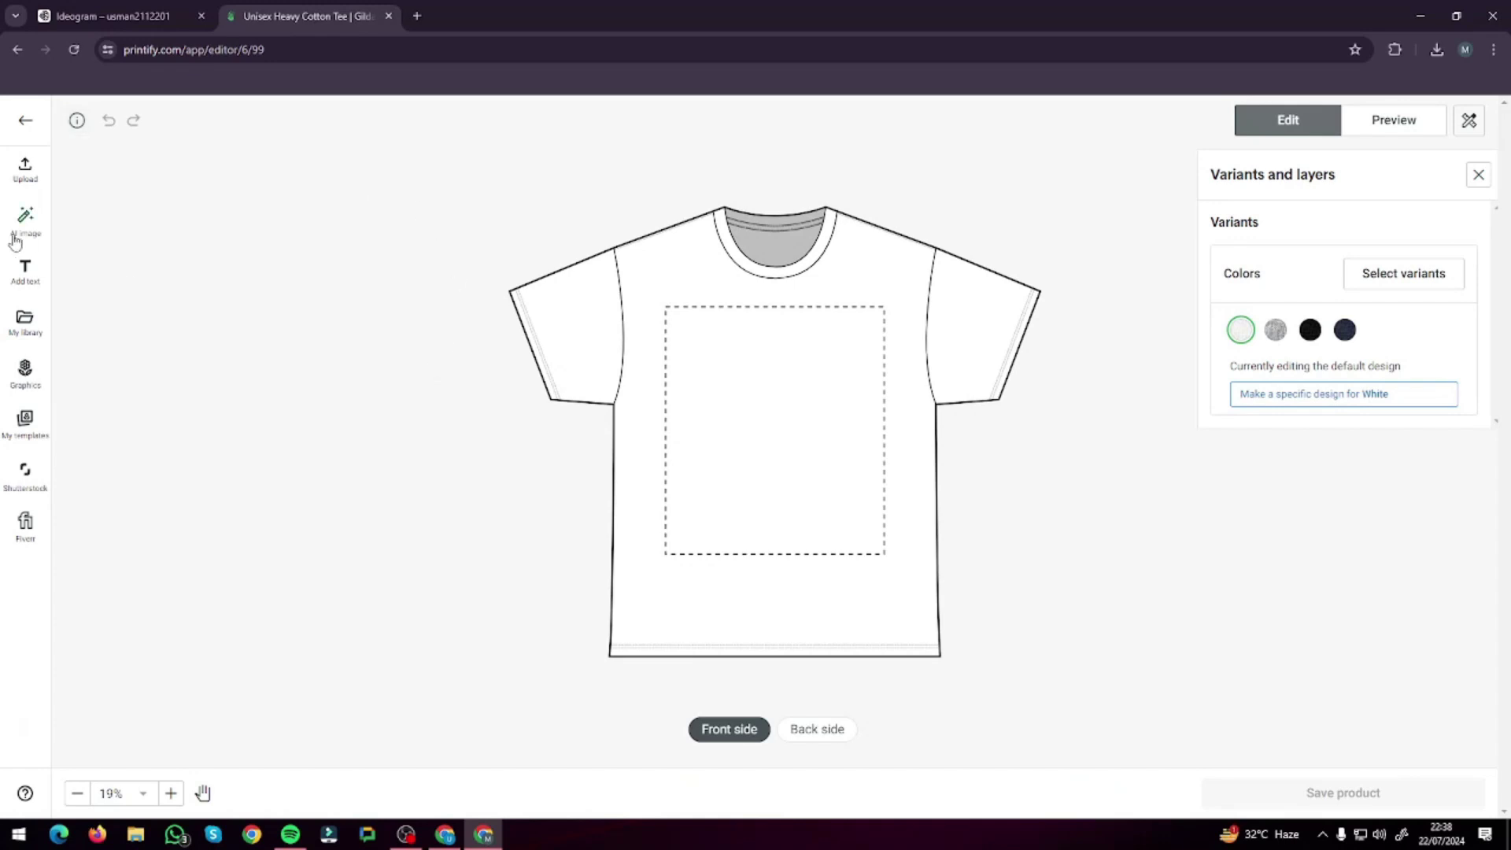
click(24, 167)
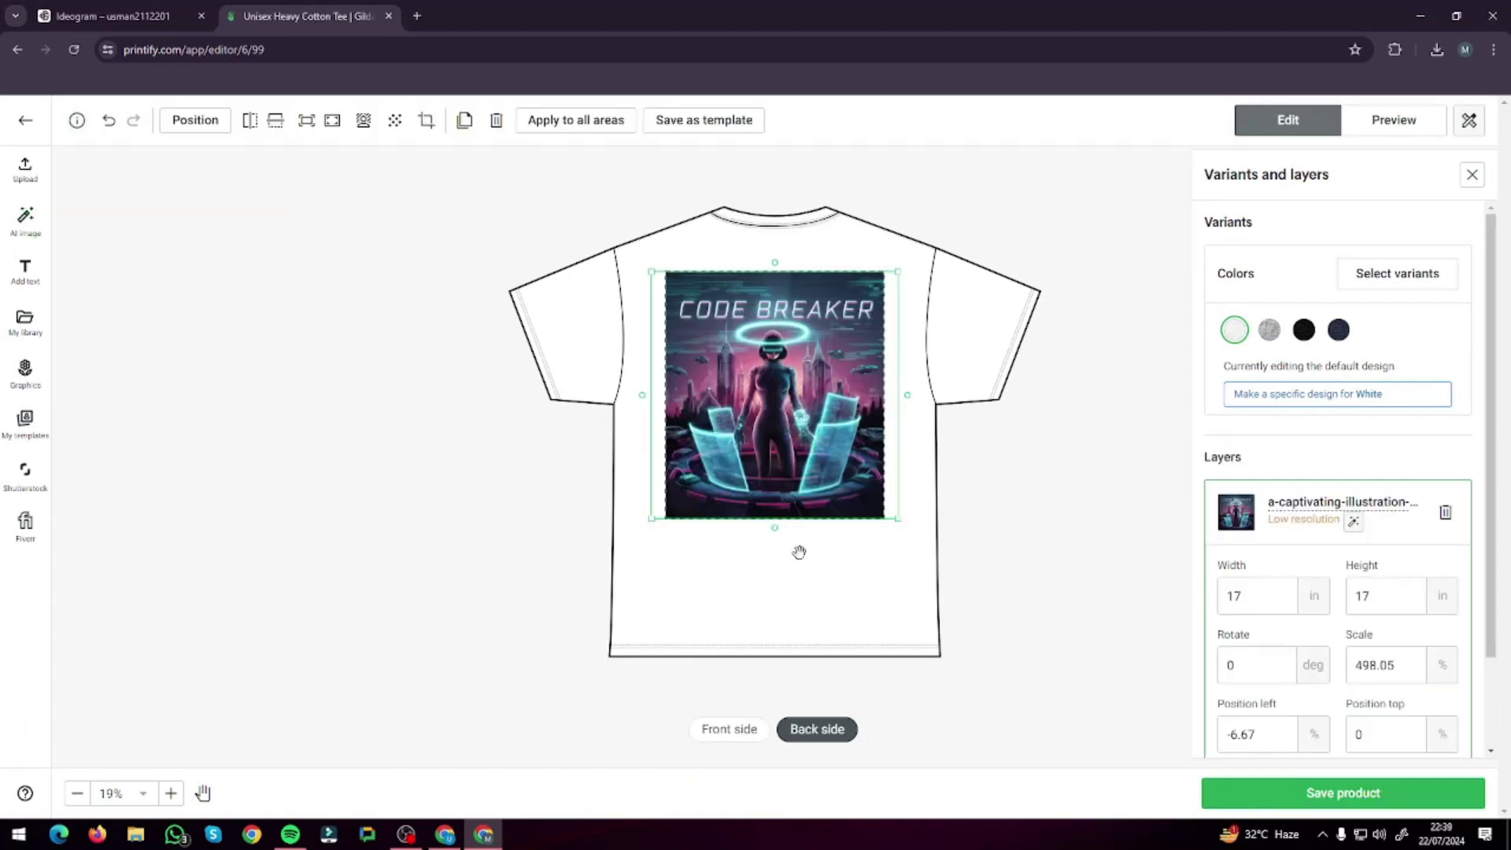
Add the Ash, Ice Grey, Dark Heather, Charcoal, Red and Dark Chocolate color variants to the tee and save the product
click(1377, 275)
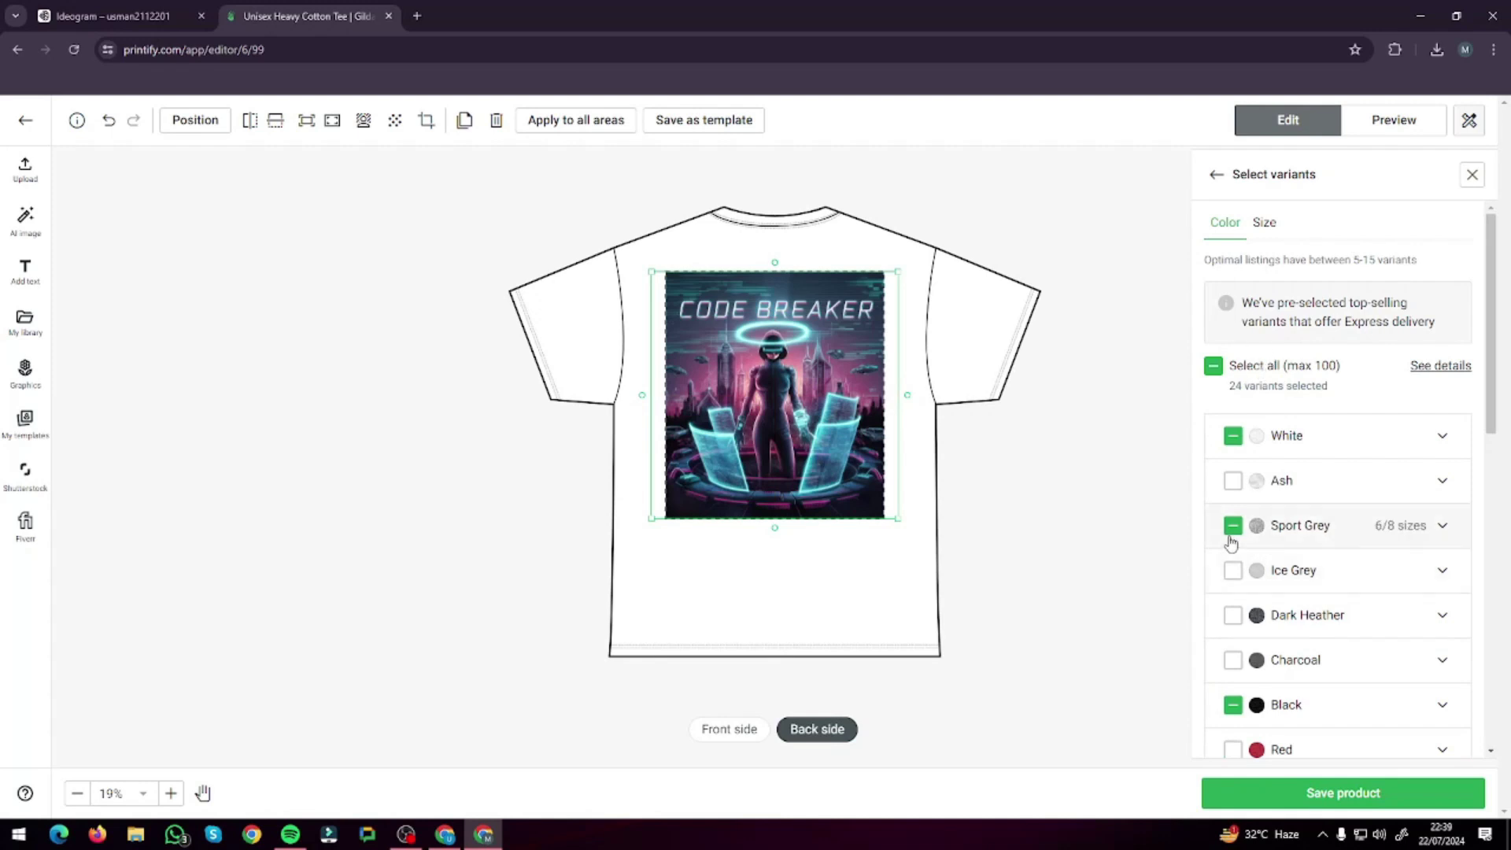
click(1232, 481)
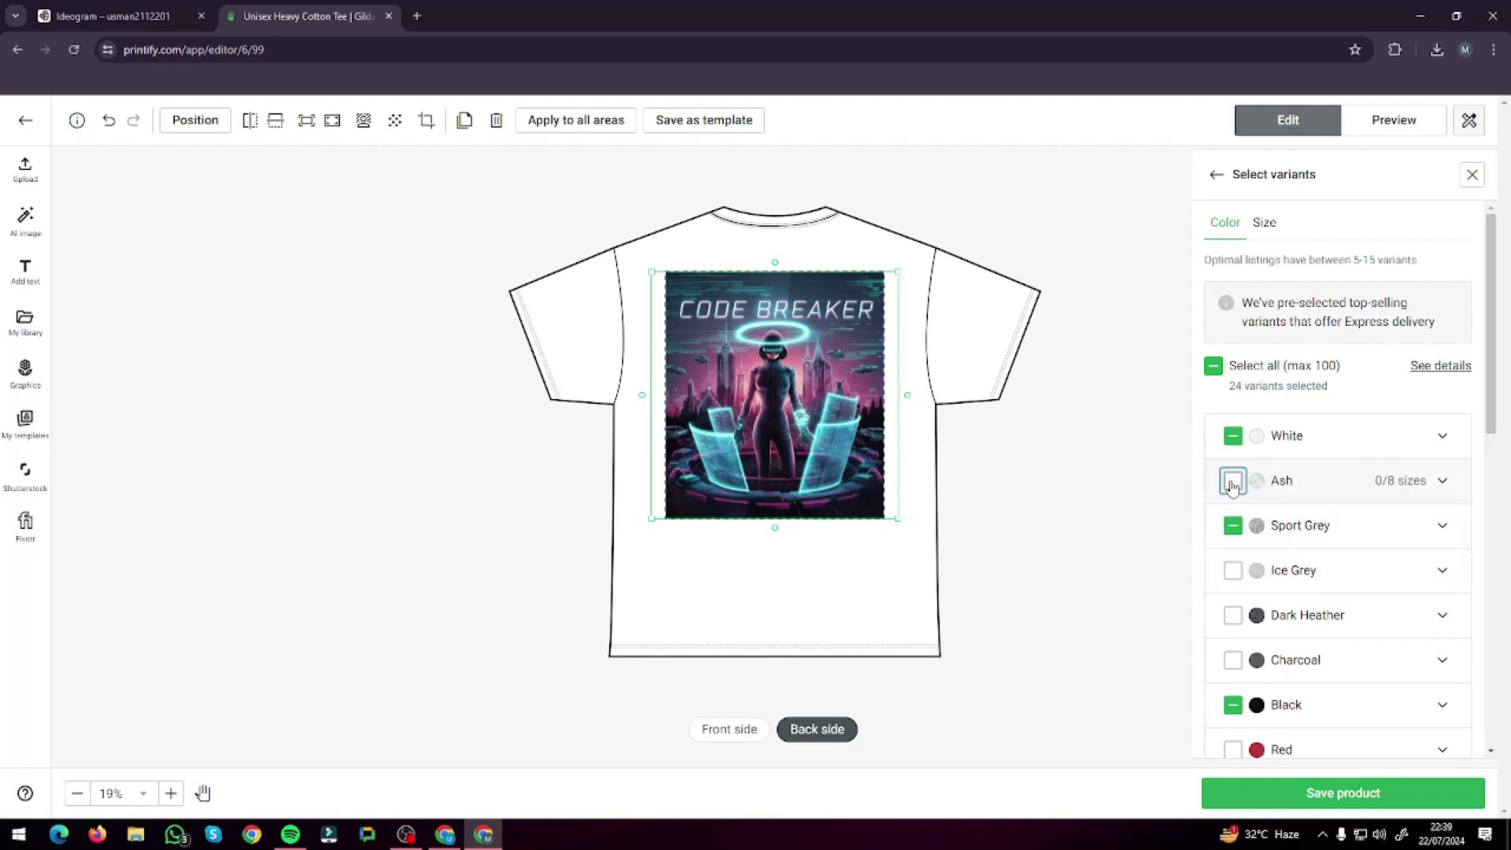
click(1238, 541)
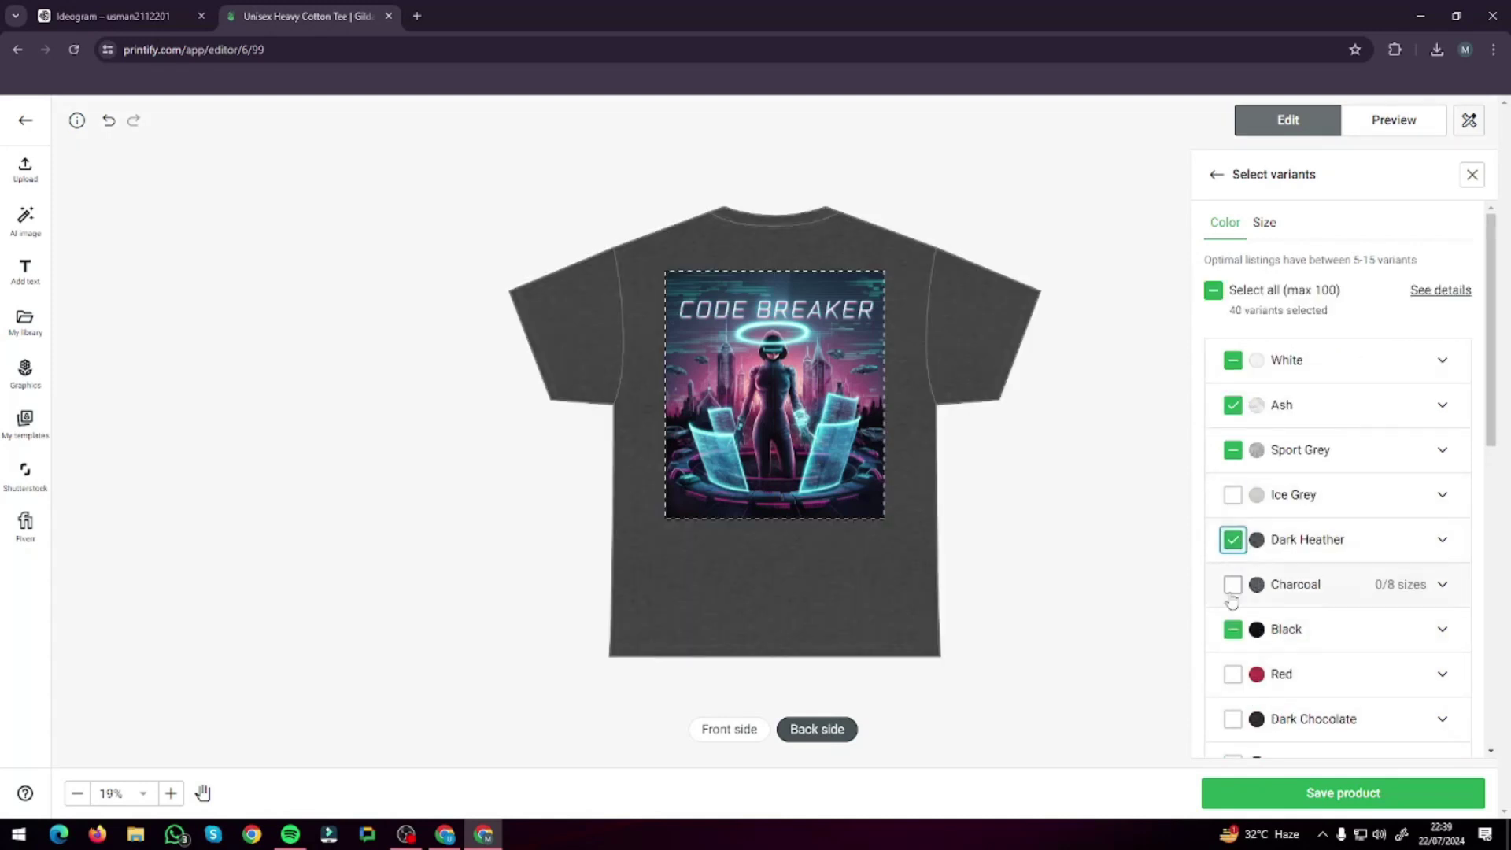
click(1232, 584)
click(1232, 494)
scroll(1232, 551, down, 1)
click(1232, 594)
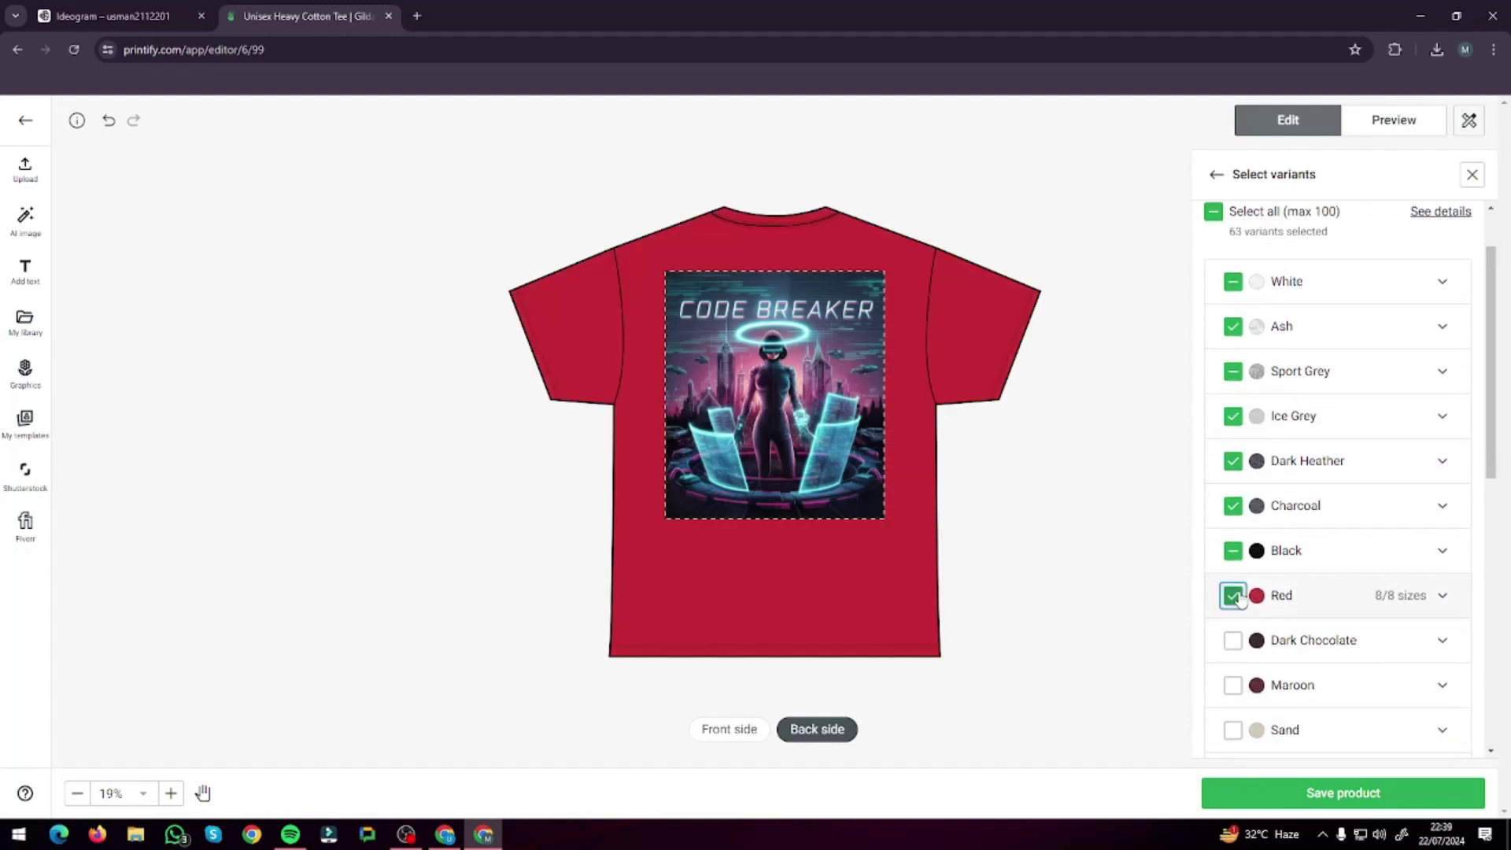
click(1232, 640)
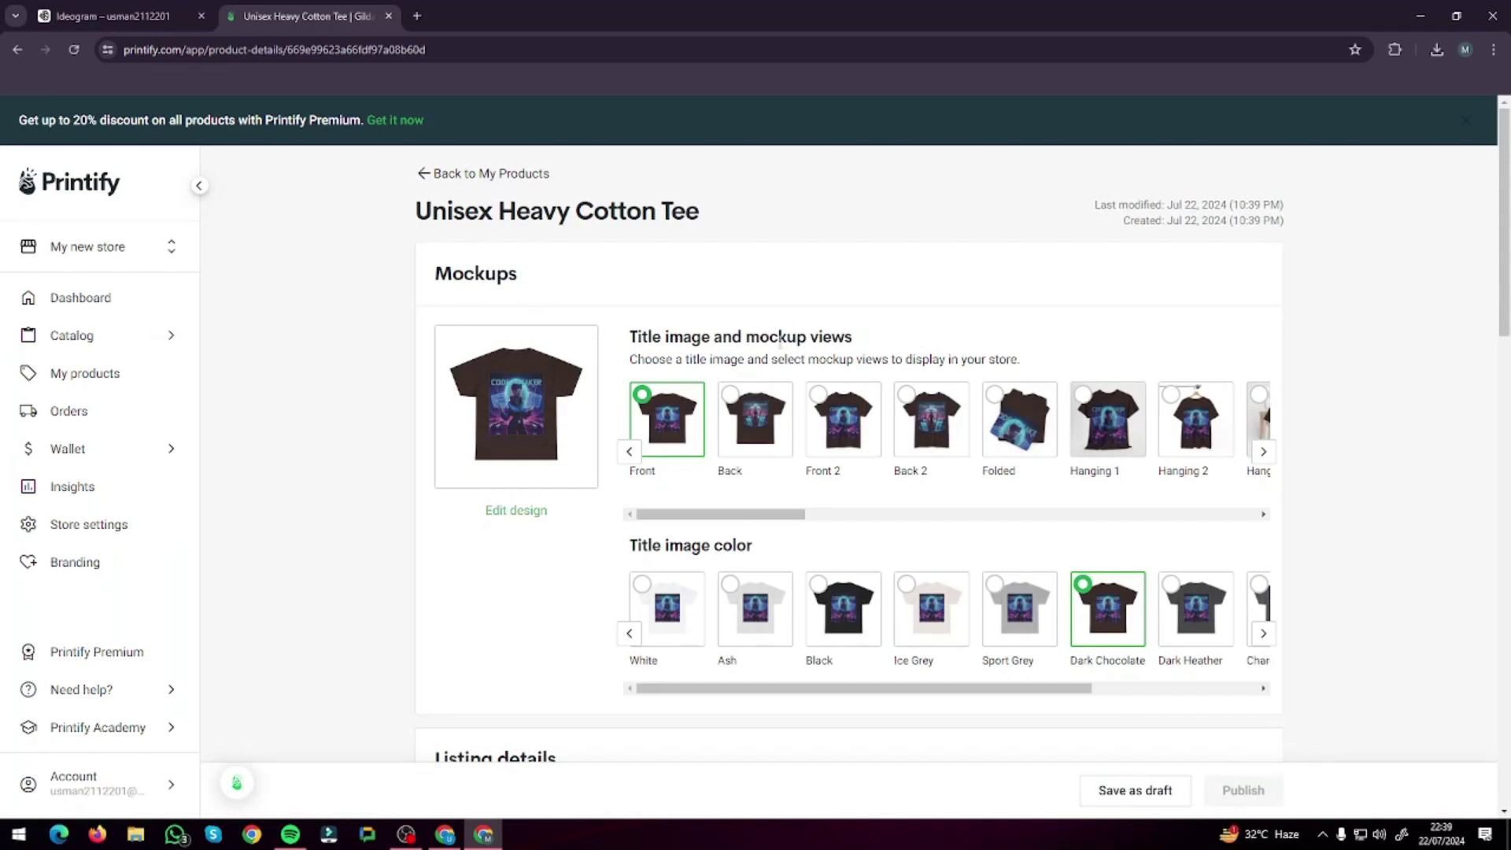
Review the Unisex Heavy Cotton Tee listing's mockups, description and pricing, and save it as a draft
scroll(575, 308, down, 5)
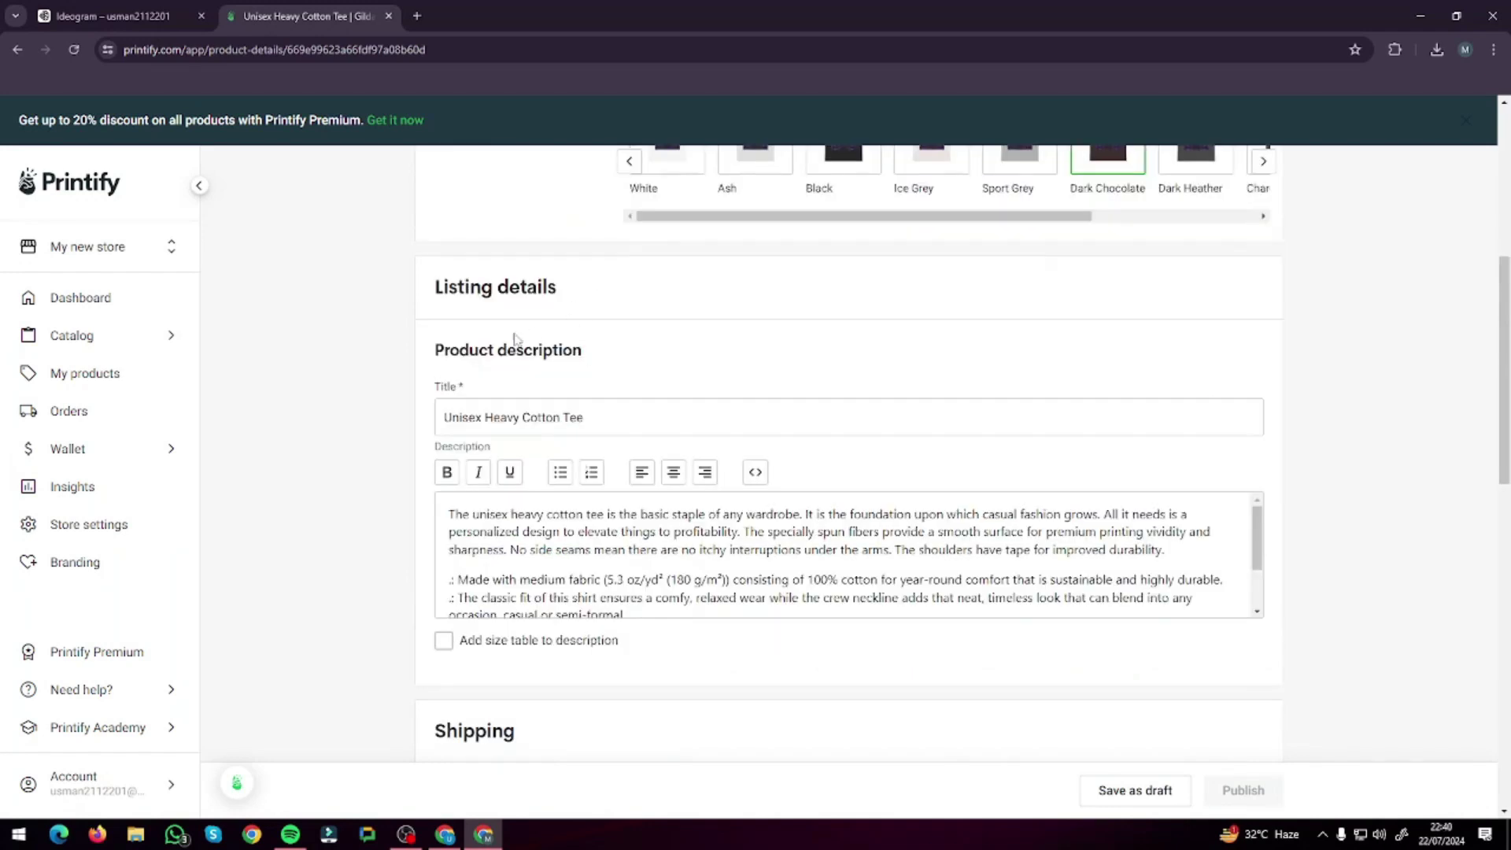
scroll(456, 315, down, 2)
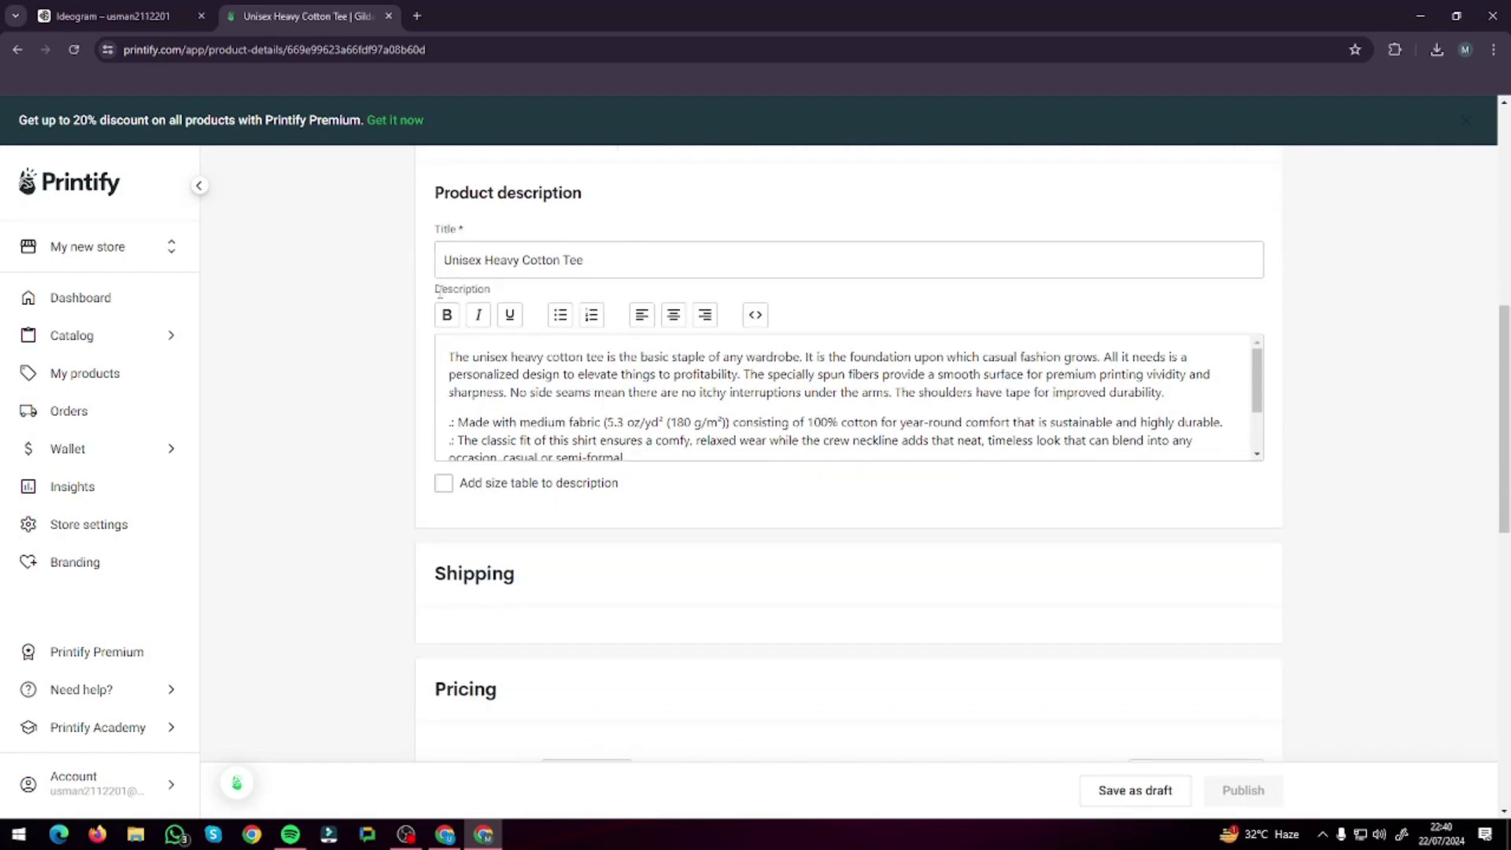
scroll(487, 519, down, 5)
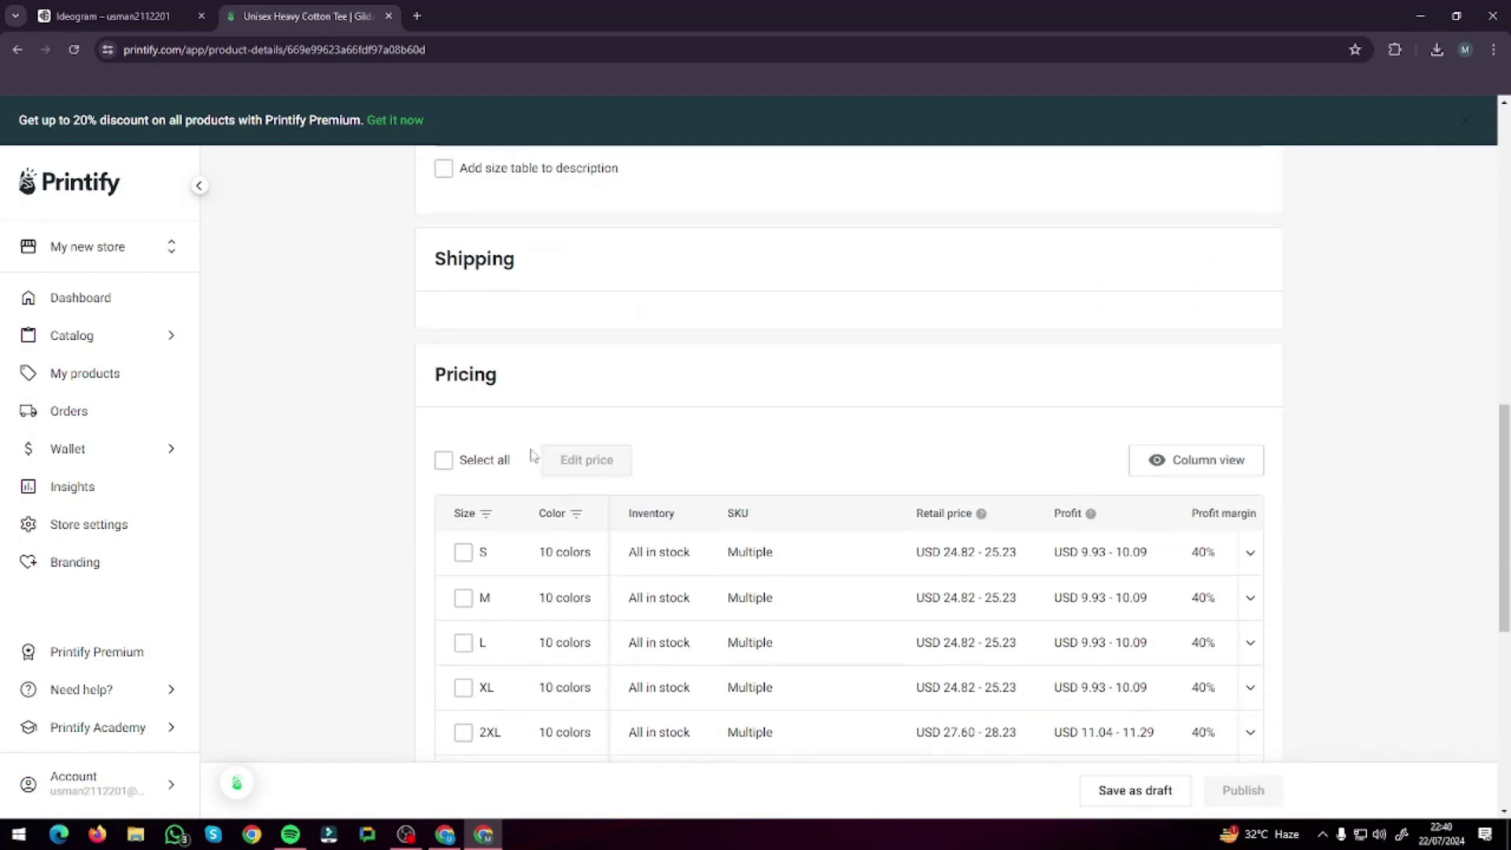
scroll(626, 460, down, 5)
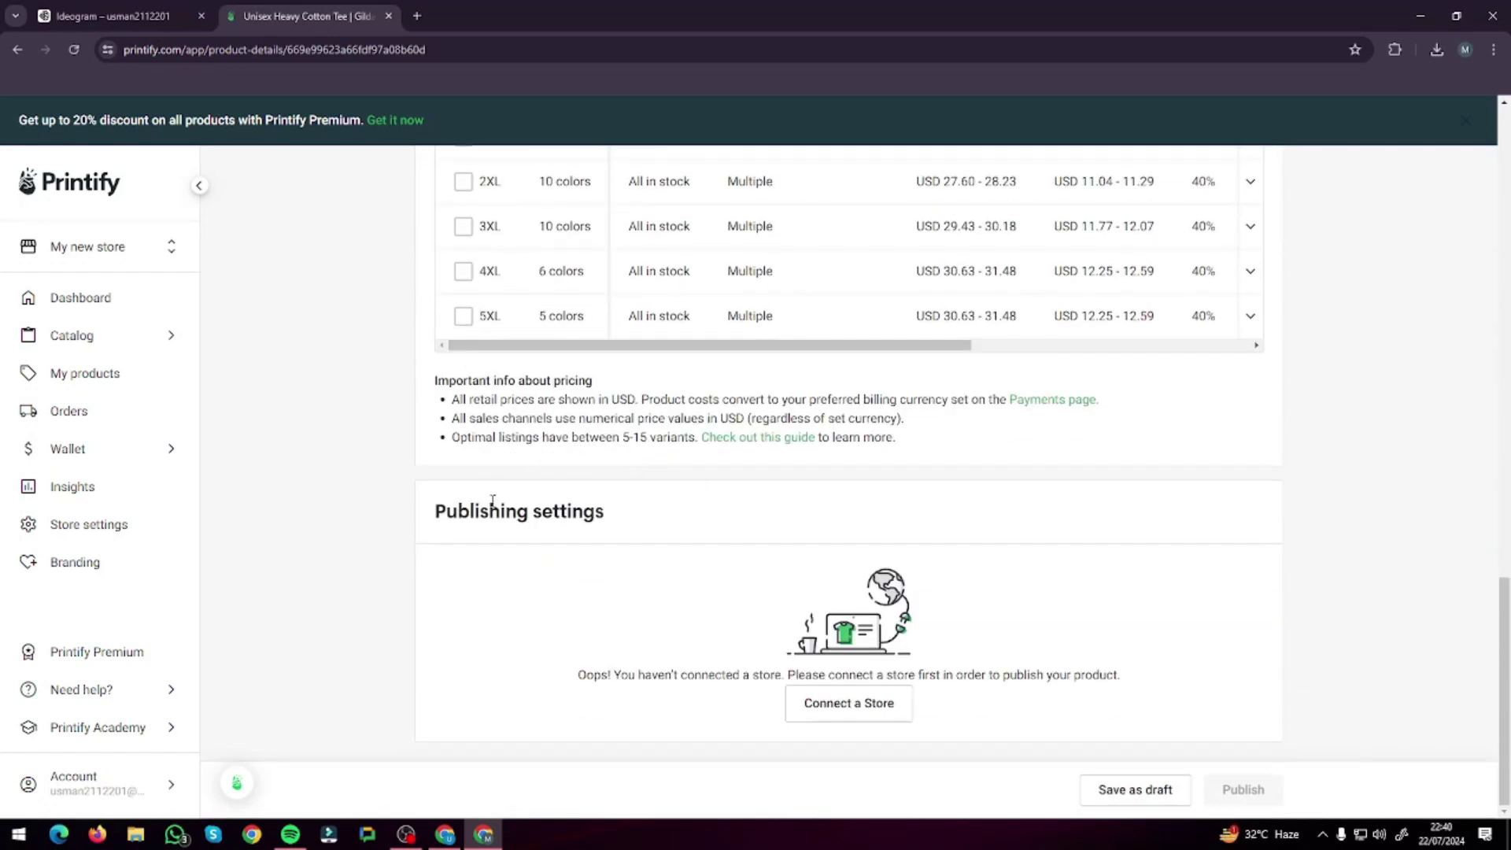
scroll(885, 595, up, 20)
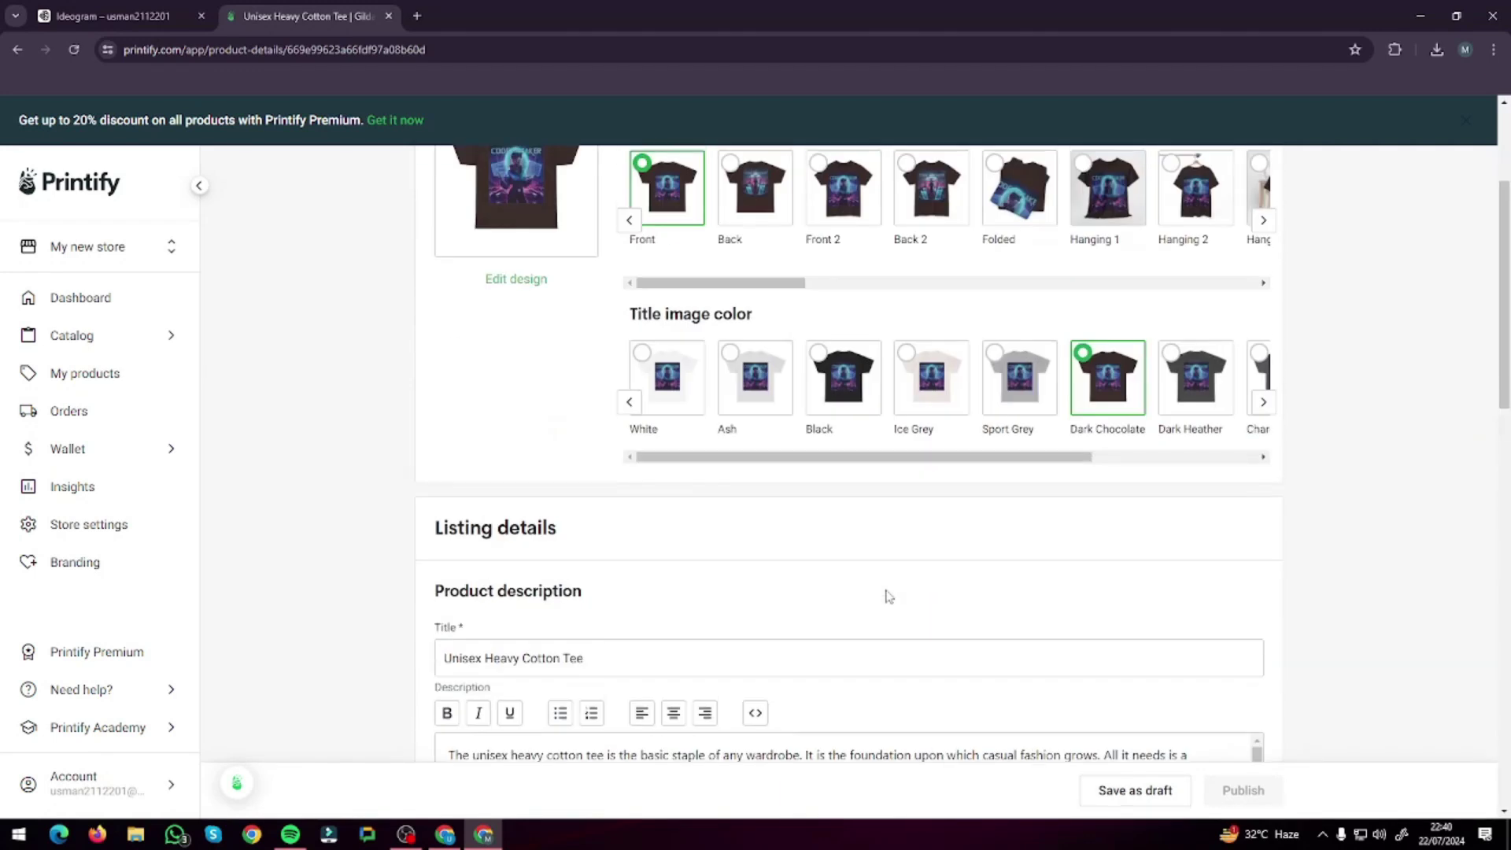
click(1153, 790)
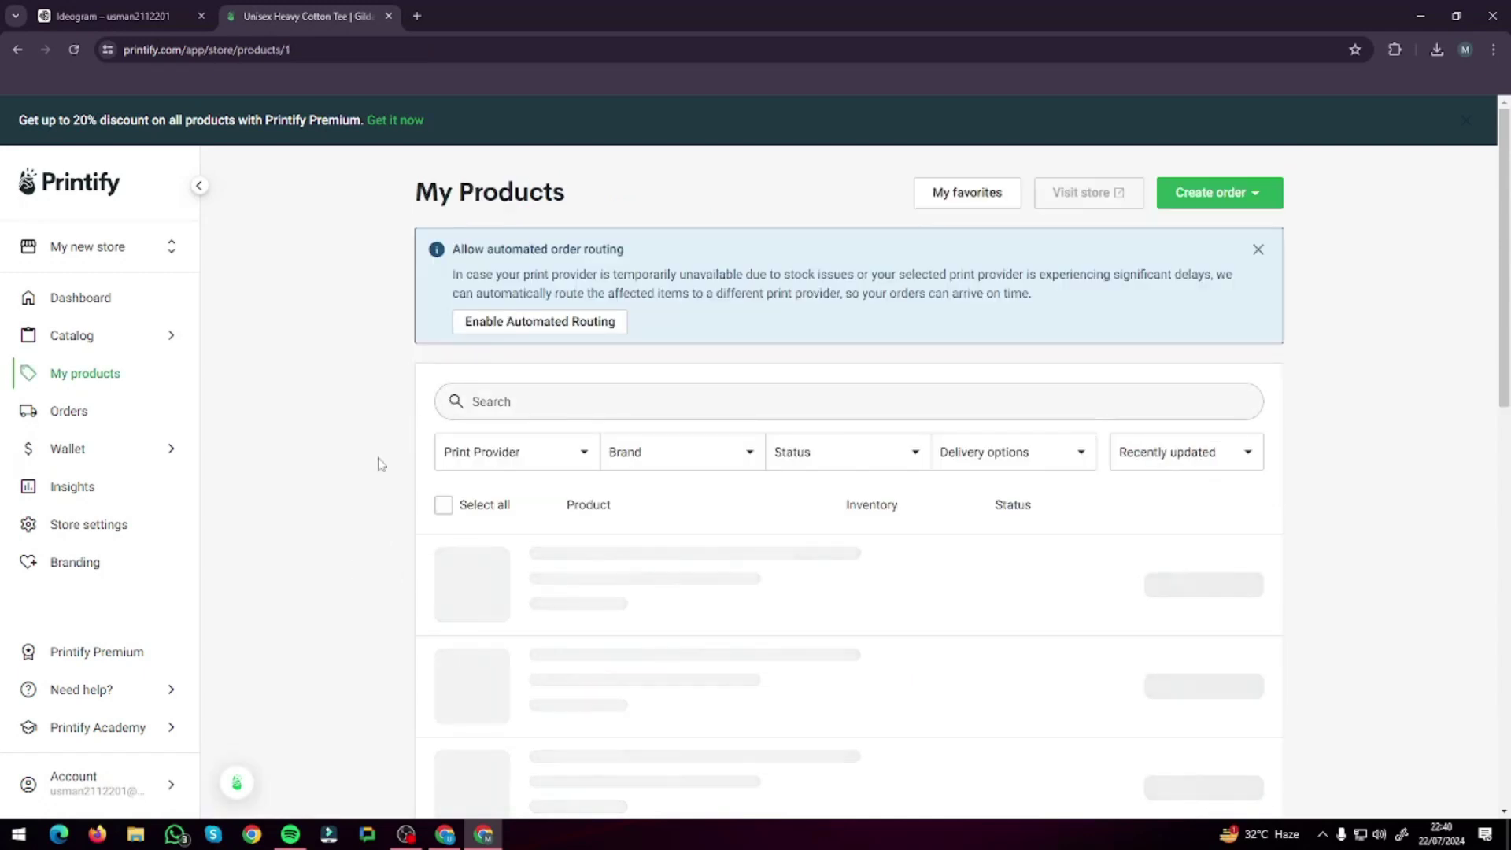
scroll(390, 492, down, 1)
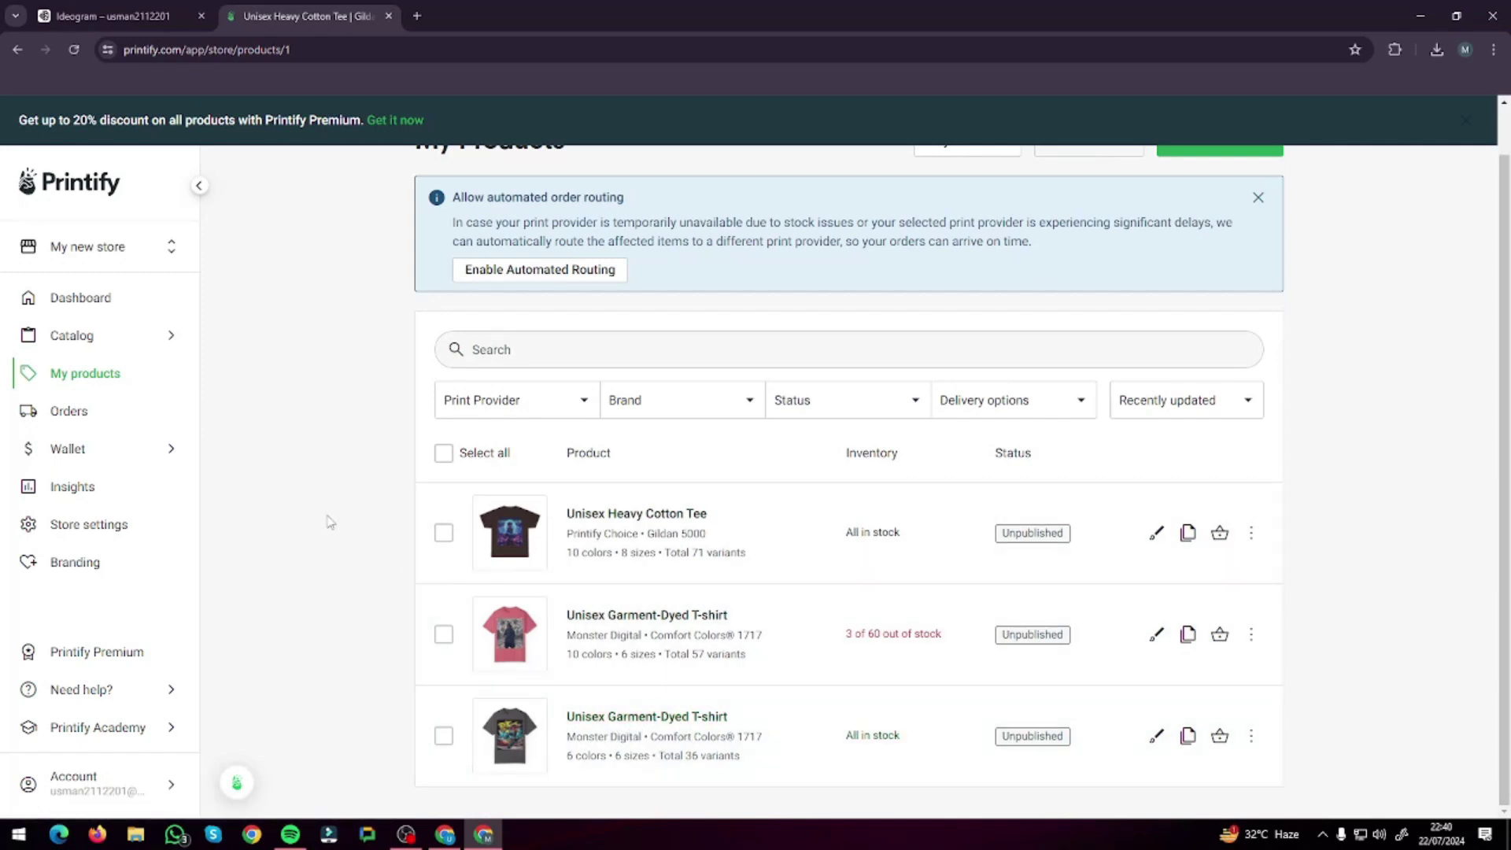
scroll(330, 515, up, 1)
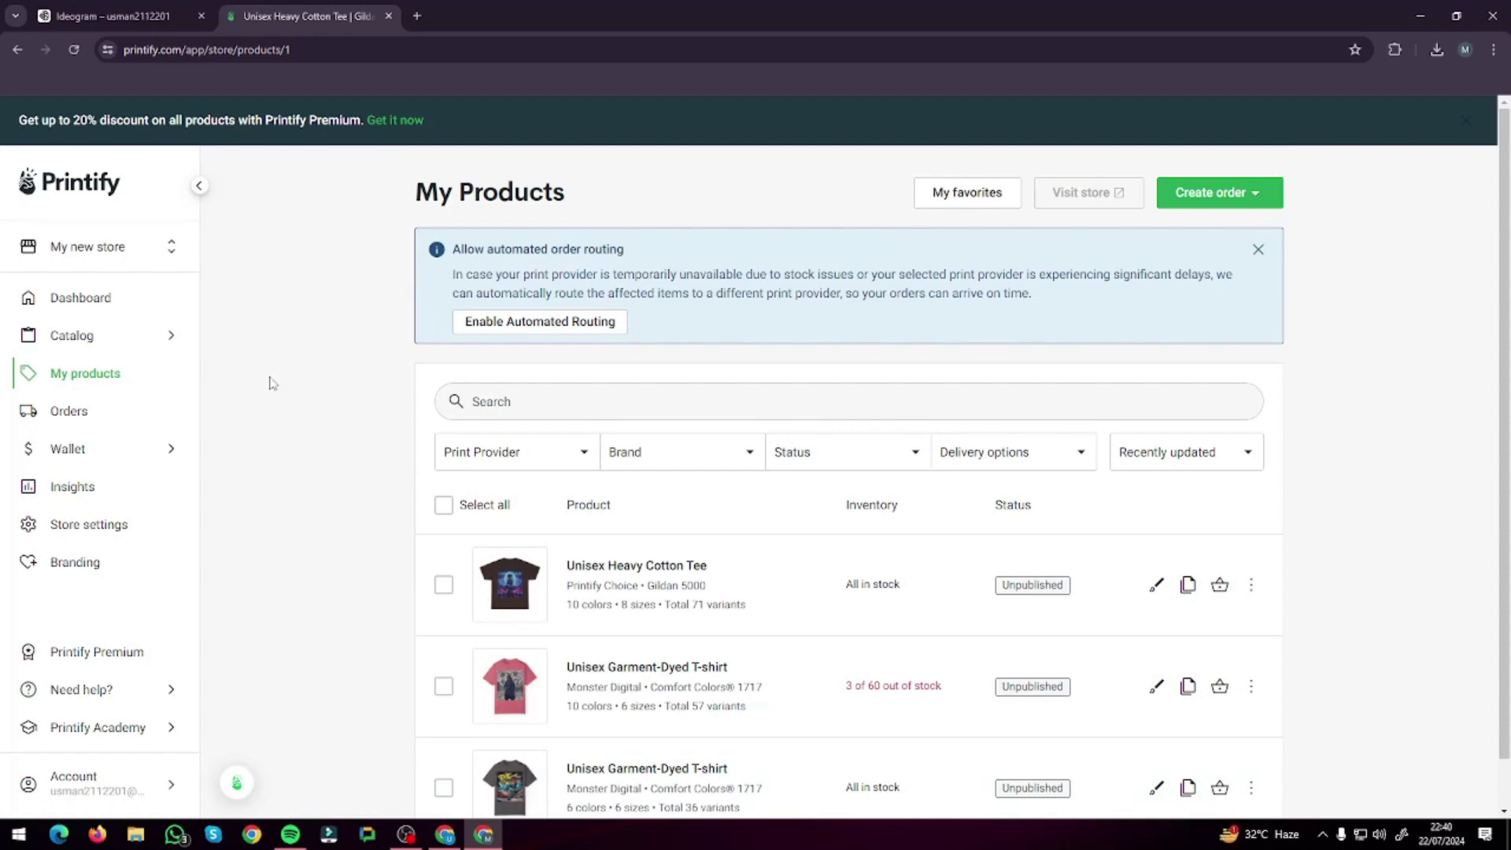
scroll(370, 578, down, 1)
scroll(381, 550, up, 1)
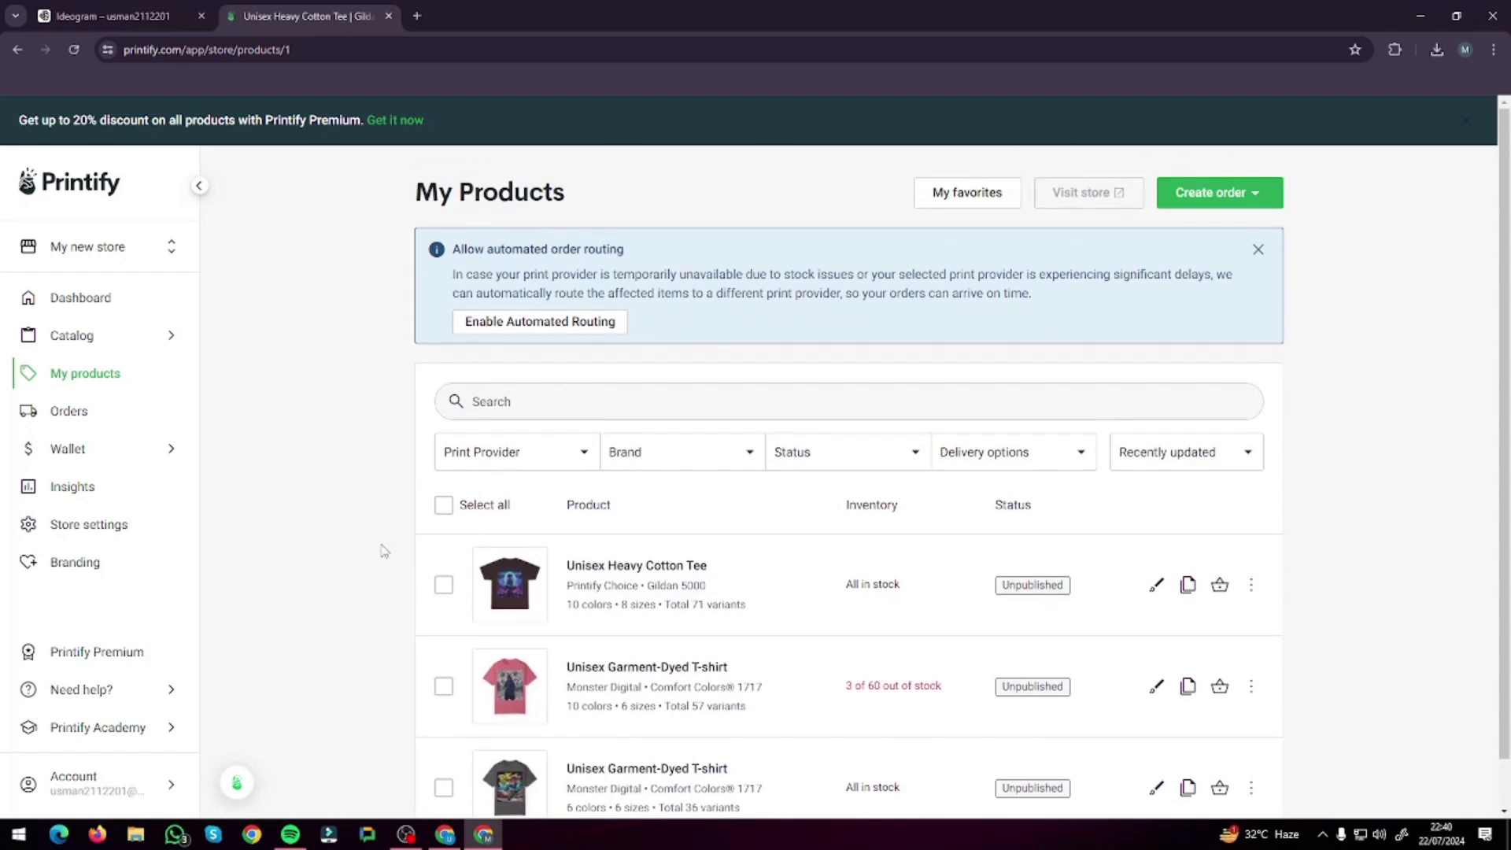